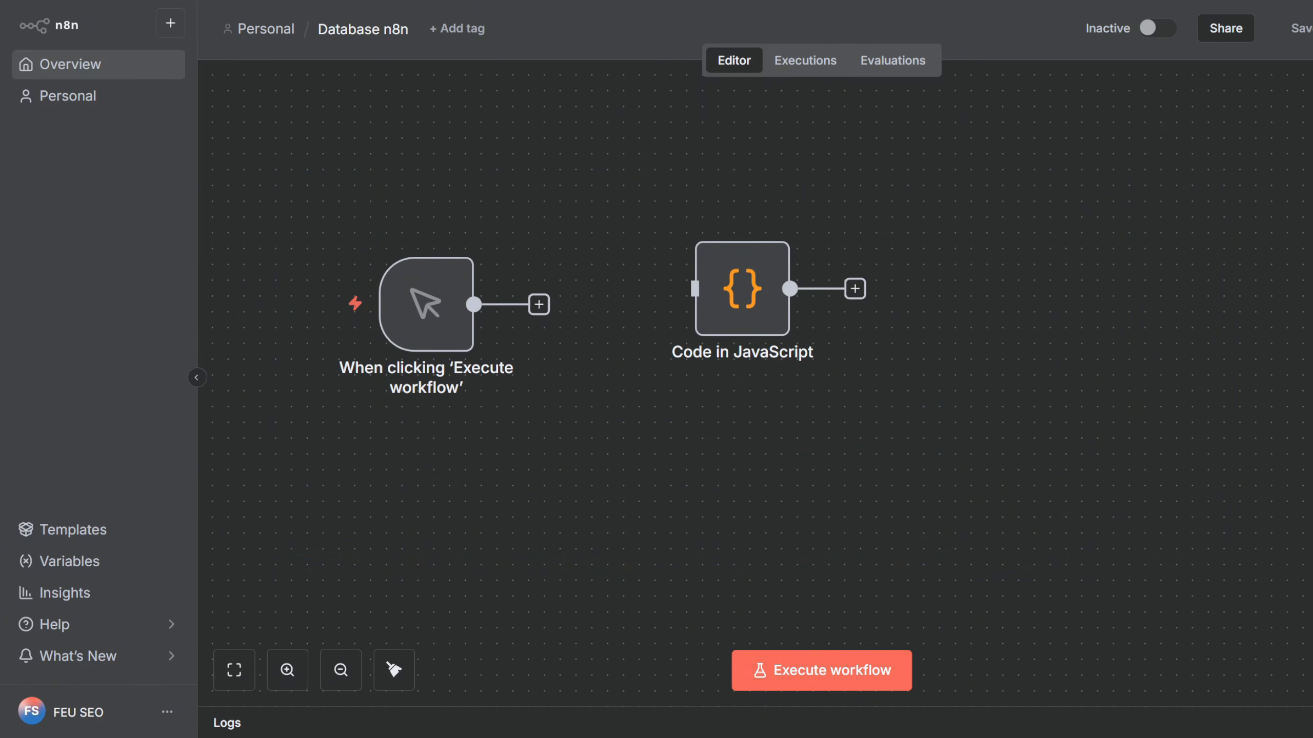
# Enable Retry On Fail in the Code in JavaScript node's settings and review its retry count, wait time, error handling and notes options
pyautogui.doubleClick(744, 284)
pyautogui.click(510, 290)
pyautogui.moveTo(512, 350); pyautogui.dragTo(458, 327)
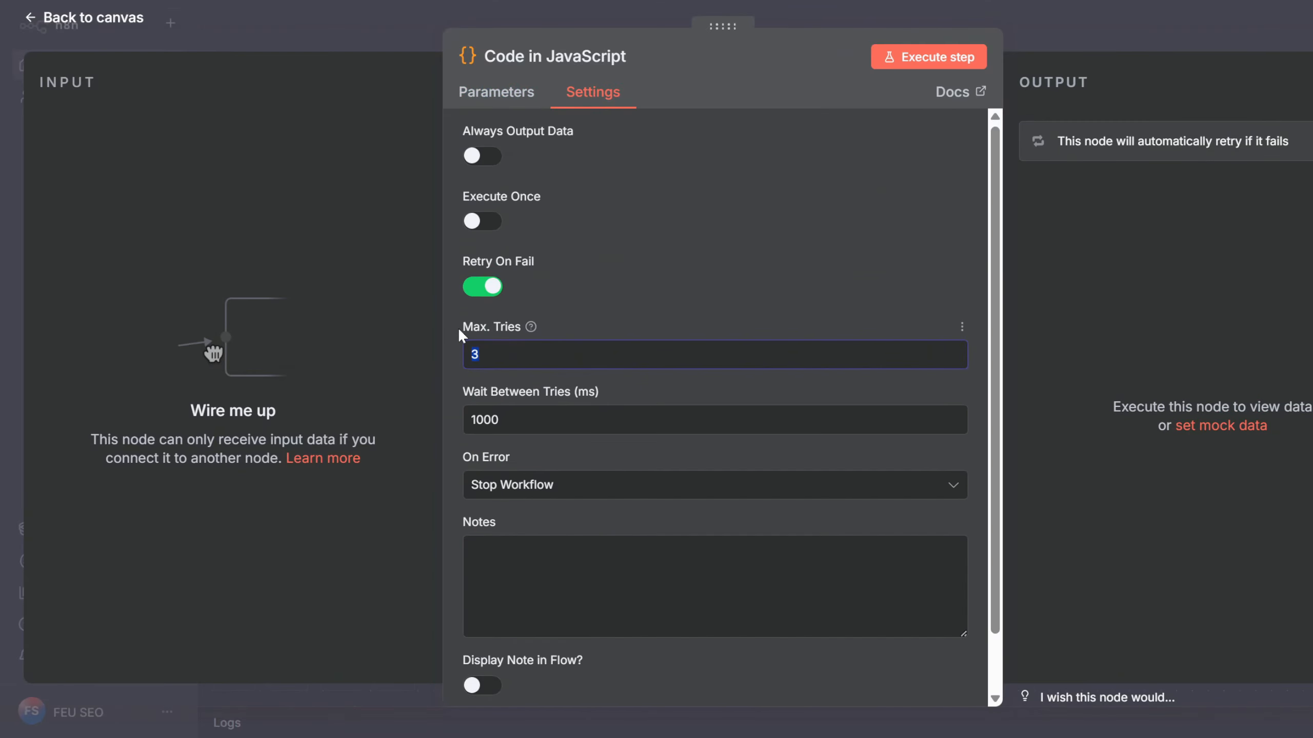
pyautogui.moveTo(519, 422); pyautogui.dragTo(412, 420)
pyautogui.click(620, 485)
pyautogui.click(648, 607)
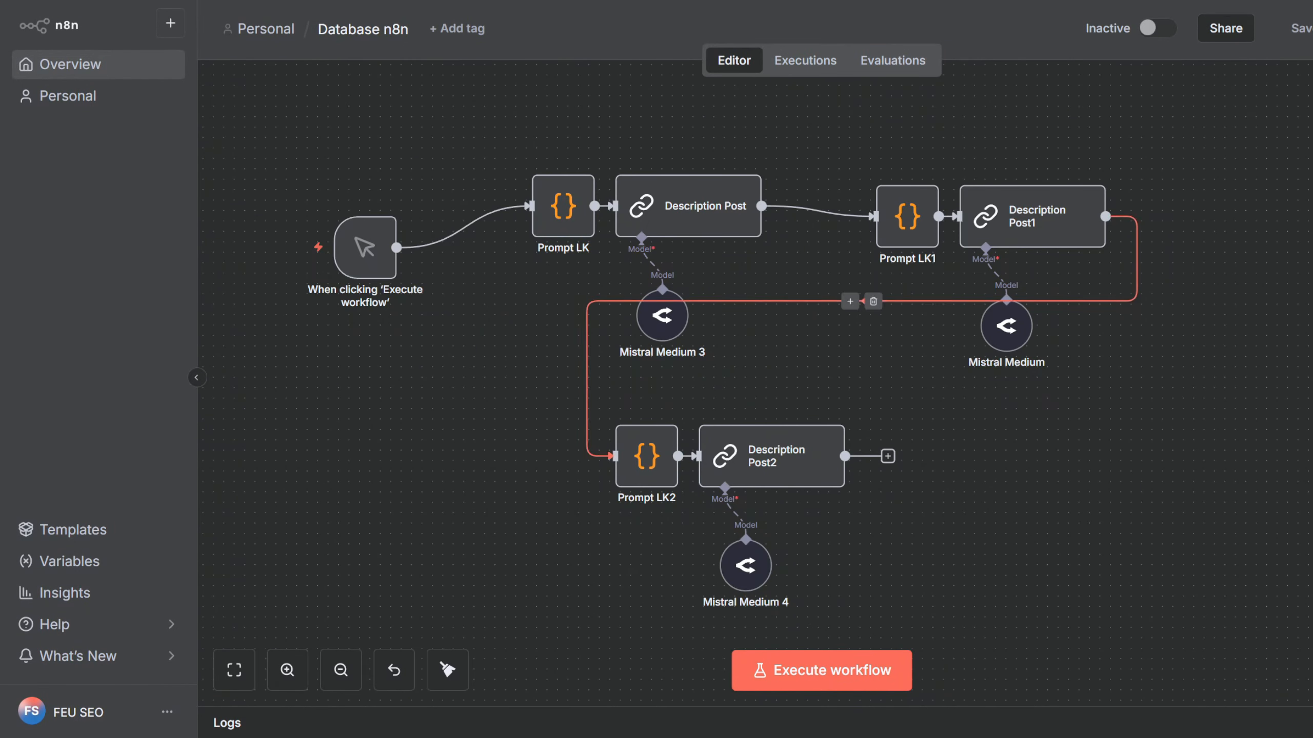
# Delete the connections from Description Post1 to Prompt LK2 and from the manual trigger to Prompt LK
pyautogui.click(873, 301)
pyautogui.click(476, 227)
pyautogui.moveTo(602, 411); pyautogui.dragTo(860, 611)
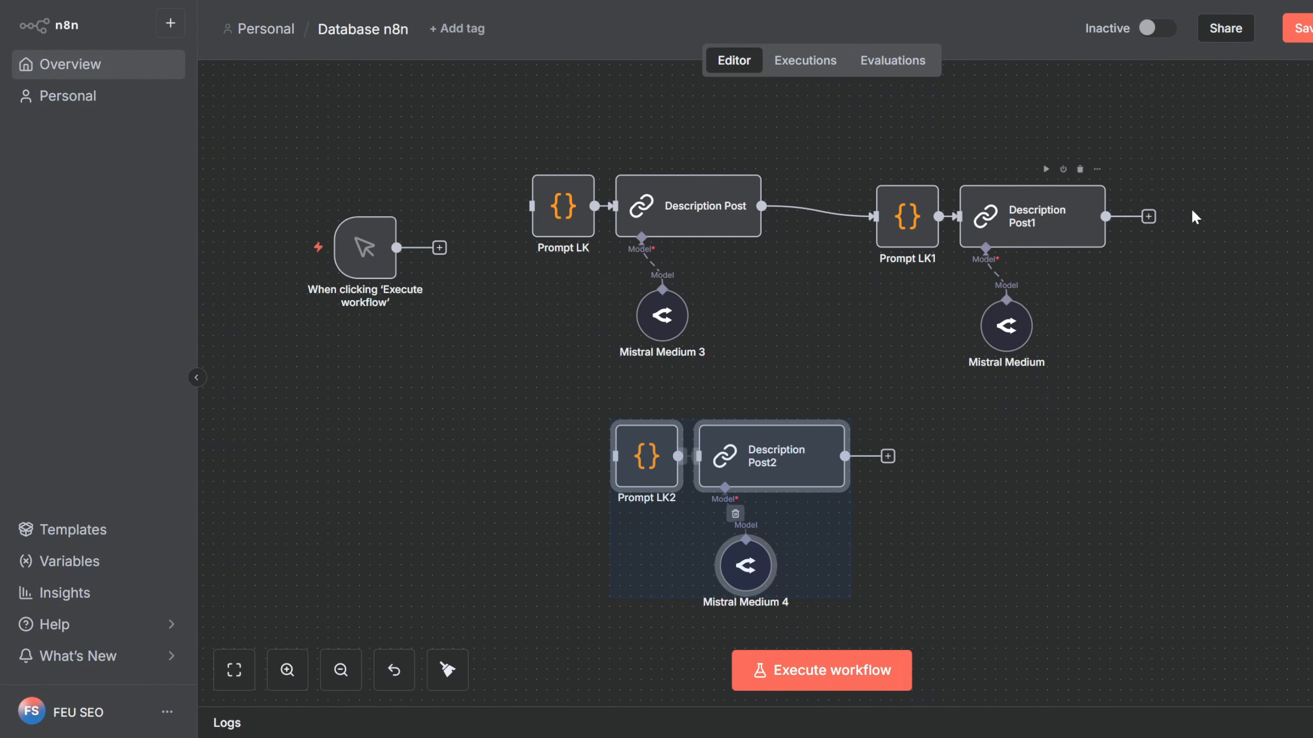
pyautogui.click(1193, 217)
# Try to connect the manual trigger to Prompt LK2 and move the trigger closer to that node
pyautogui.moveTo(440, 247); pyautogui.dragTo(613, 455)
pyautogui.moveTo(365, 247); pyautogui.dragTo(531, 446)
pyautogui.hotkey('ctrl', 'z')
pyautogui.hotkey('ctrl', 'z')
pyautogui.hotkey('ctrl', 'z')
# Deactivate the Description Post, Prompt LK and Description Post1 nodes, and duplicate Description Post
pyautogui.click(691, 220)
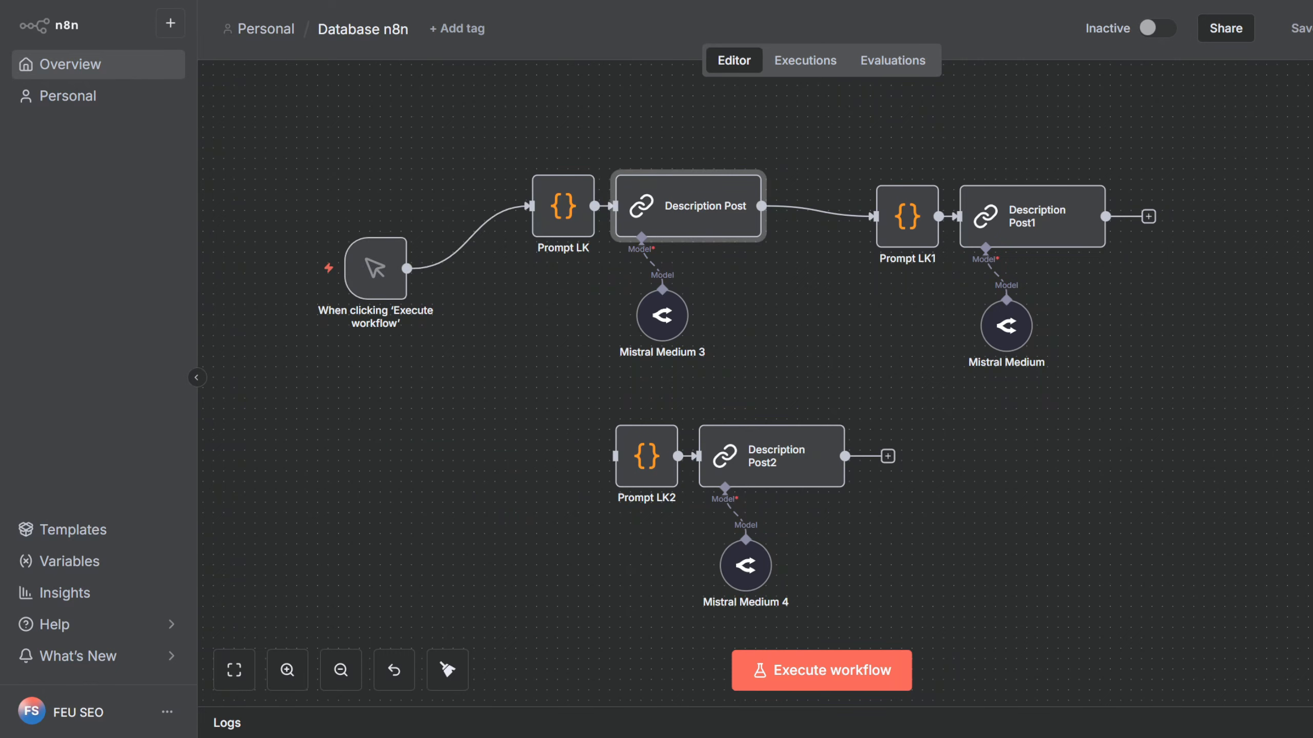
pyautogui.press('d')
pyautogui.click(566, 211)
pyautogui.press('d')
pyautogui.click(1002, 228)
pyautogui.press('d')
pyautogui.click(672, 224)
pyautogui.hotkey('ctrl', 'd')
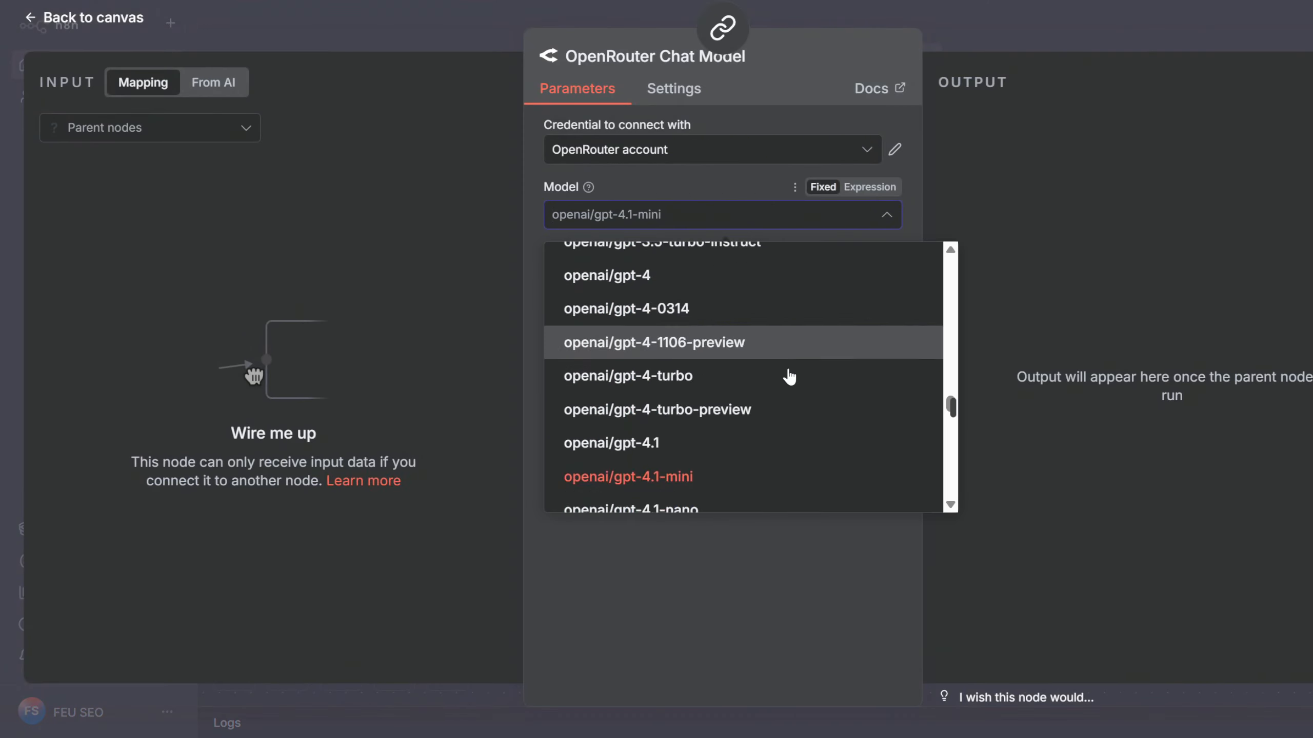
# Filter the OpenRouter Chat Model's model list by ":free" and browse the matching models
pyautogui.write(':free')
pyautogui.scroll(-3, 817, 372)
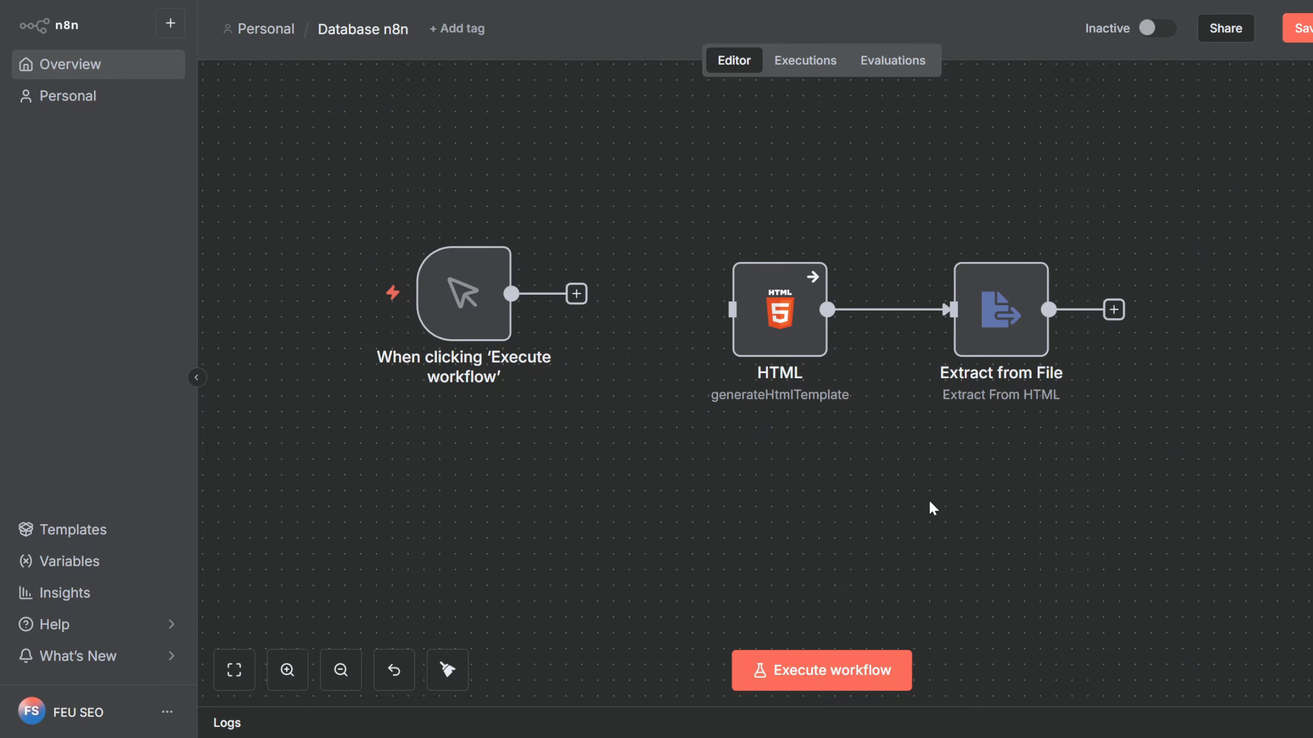
pyautogui.moveTo(1193, 486); pyautogui.dragTo(713, 243)
pyautogui.click(829, 505)
pyautogui.moveTo(638, 451); pyautogui.dragTo(830, 402)
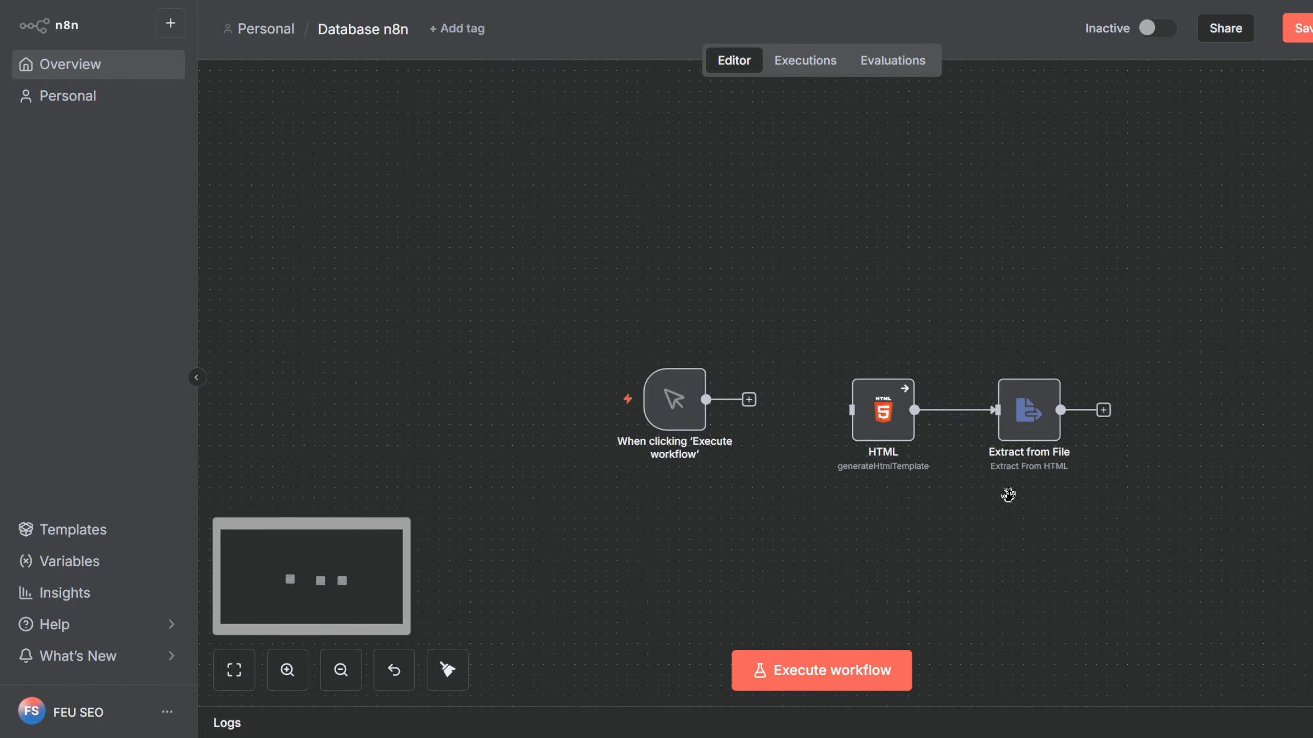
pyautogui.scroll(5, 806, 577)
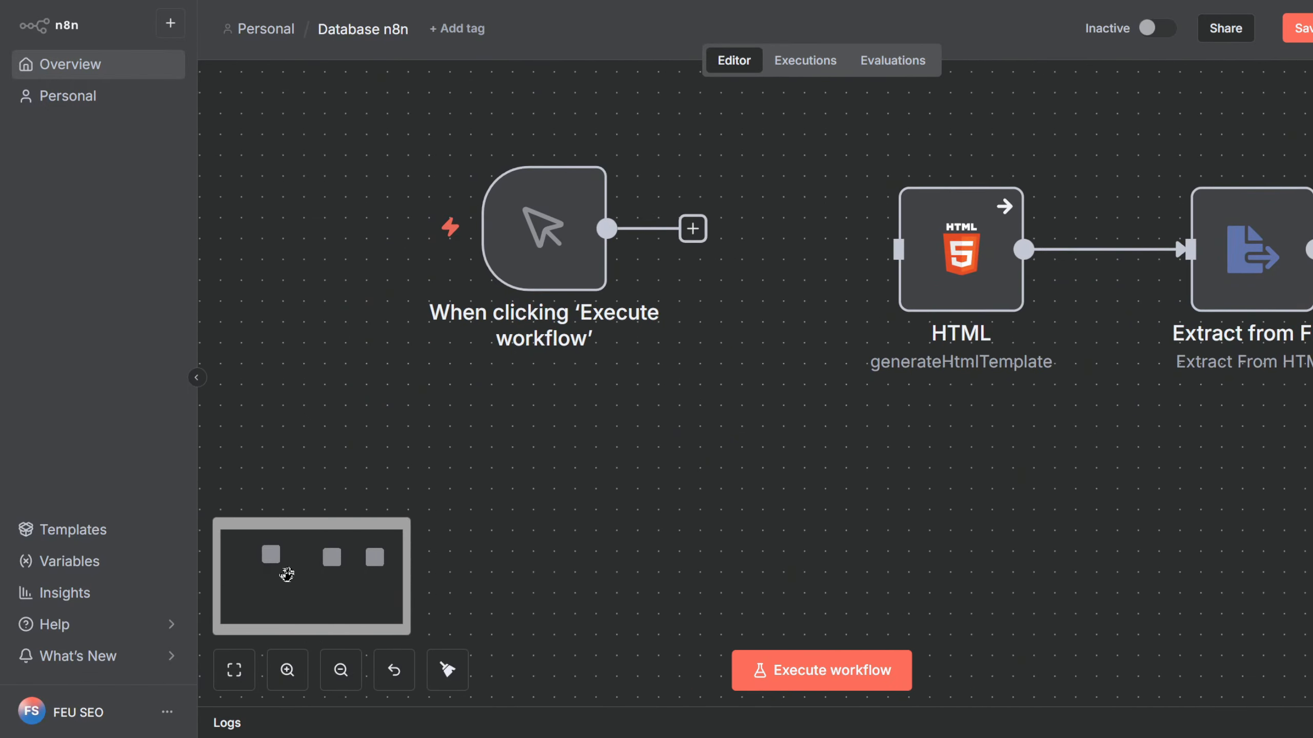
# Search the nodes for "Co" and open the Code in JavaScript node
pyautogui.click(543, 303)
pyautogui.write('Co')
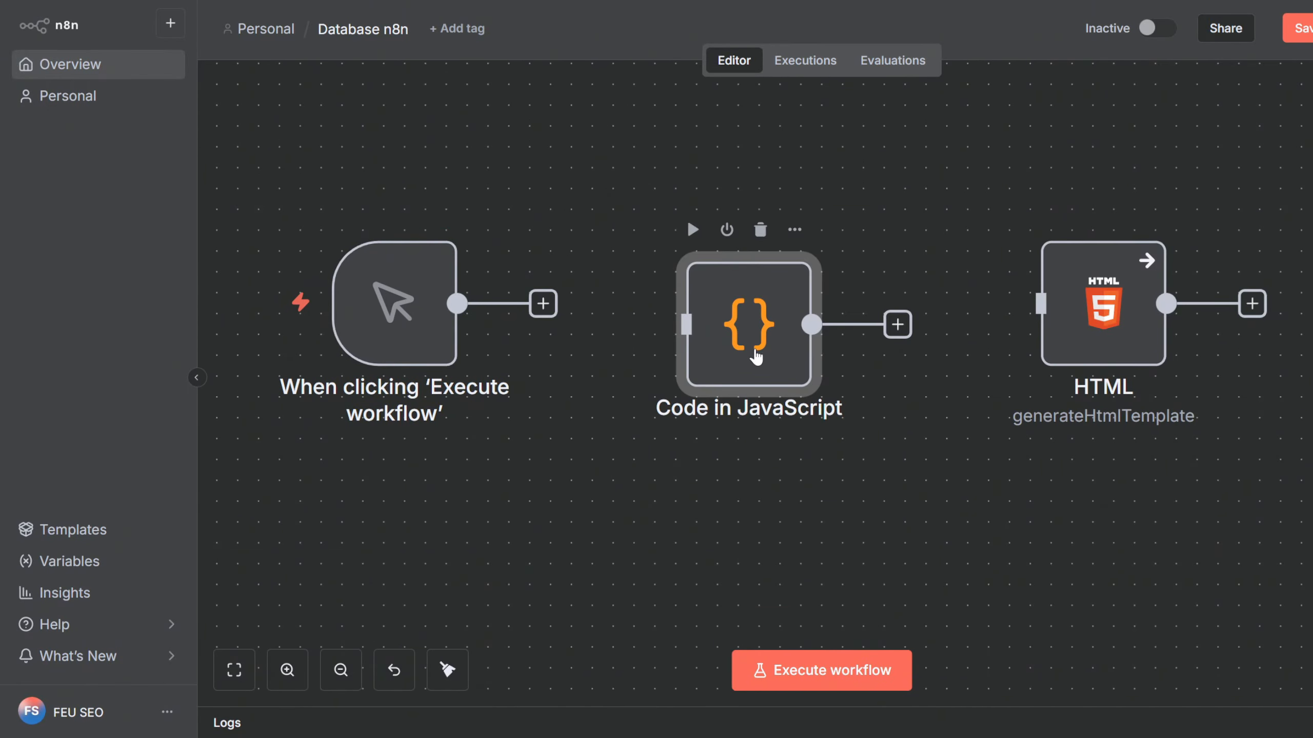
pyautogui.doubleClick(754, 349)
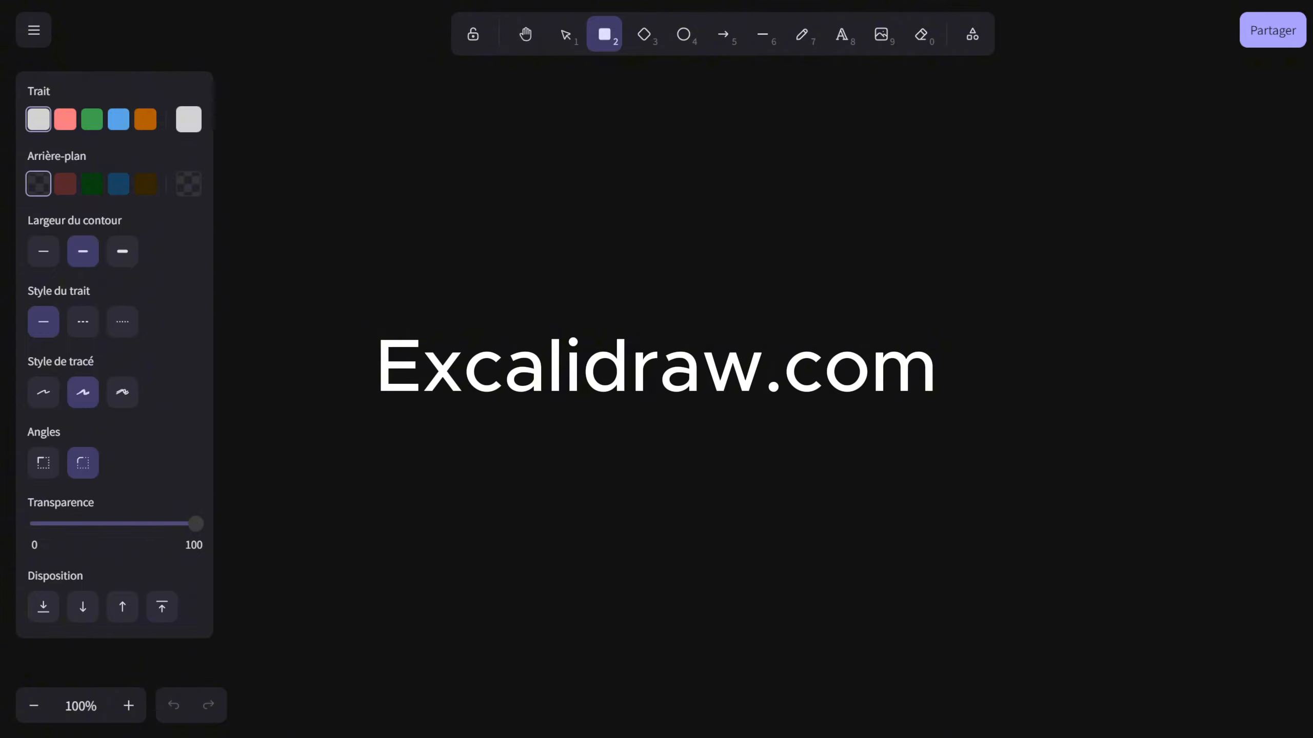
# Switch to Excalidraw, draw a rounded rectangle and shrink it to a roughly square box
pyautogui.moveTo(368, 157); pyautogui.dragTo(1067, 502)
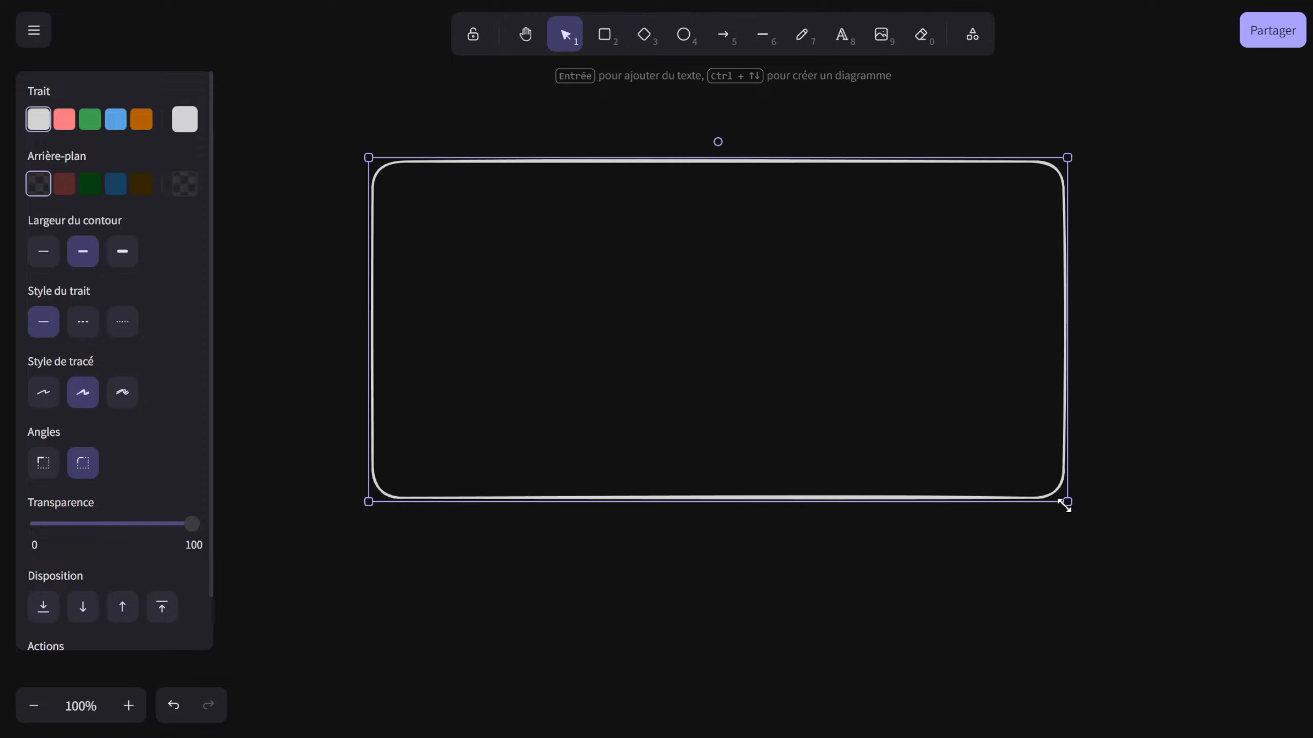
pyautogui.moveTo(1064, 501); pyautogui.dragTo(591, 387)
pyautogui.doubleClick(590, 389)
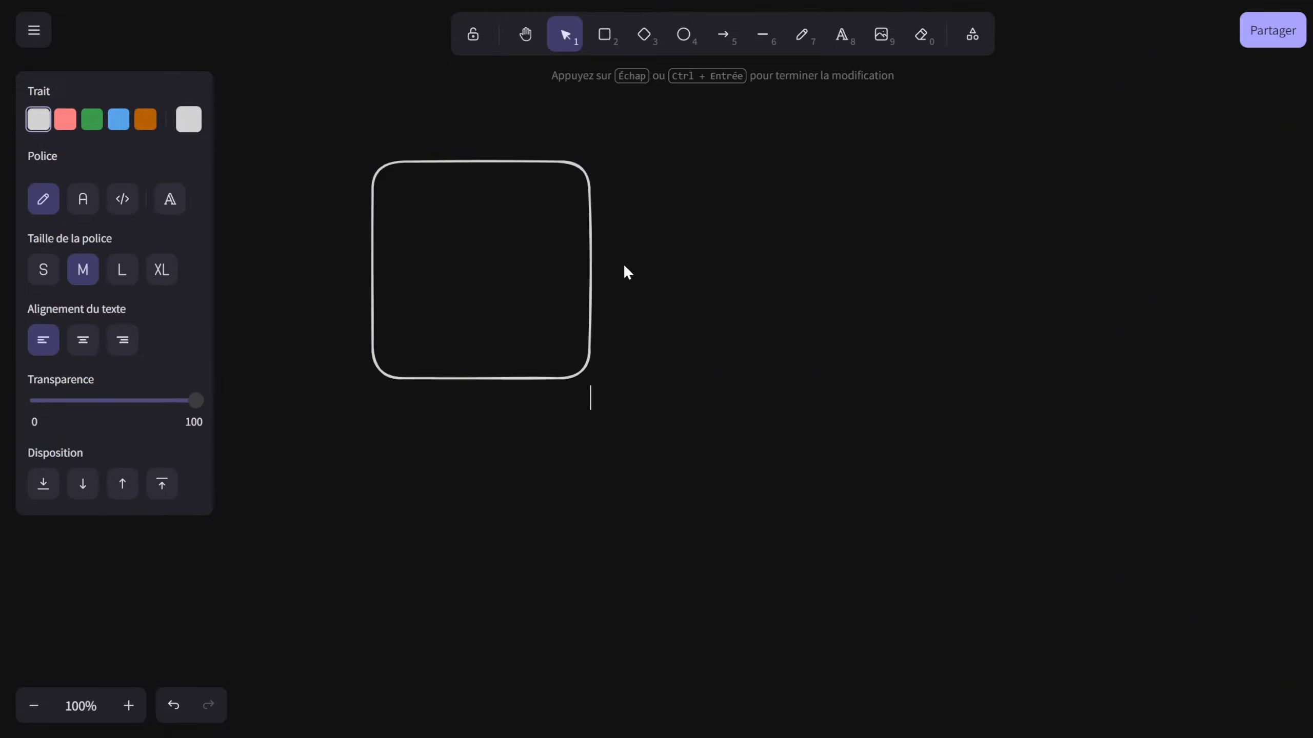
# Draw a second, wider rectangle beside the square box and an arrow leading from the square to it
pyautogui.click(611, 38)
pyautogui.moveTo(719, 180); pyautogui.dragTo(1033, 379)
pyautogui.click(722, 34)
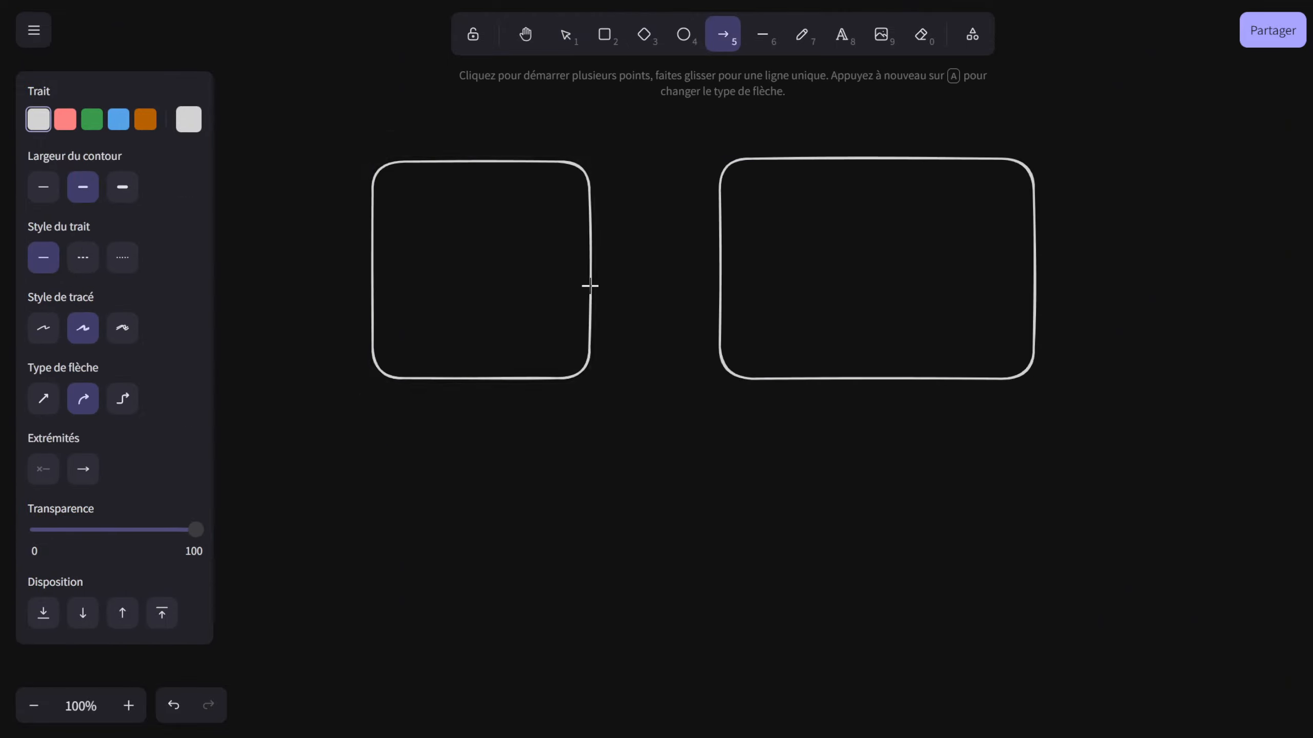
pyautogui.moveTo(605, 256); pyautogui.dragTo(712, 260)
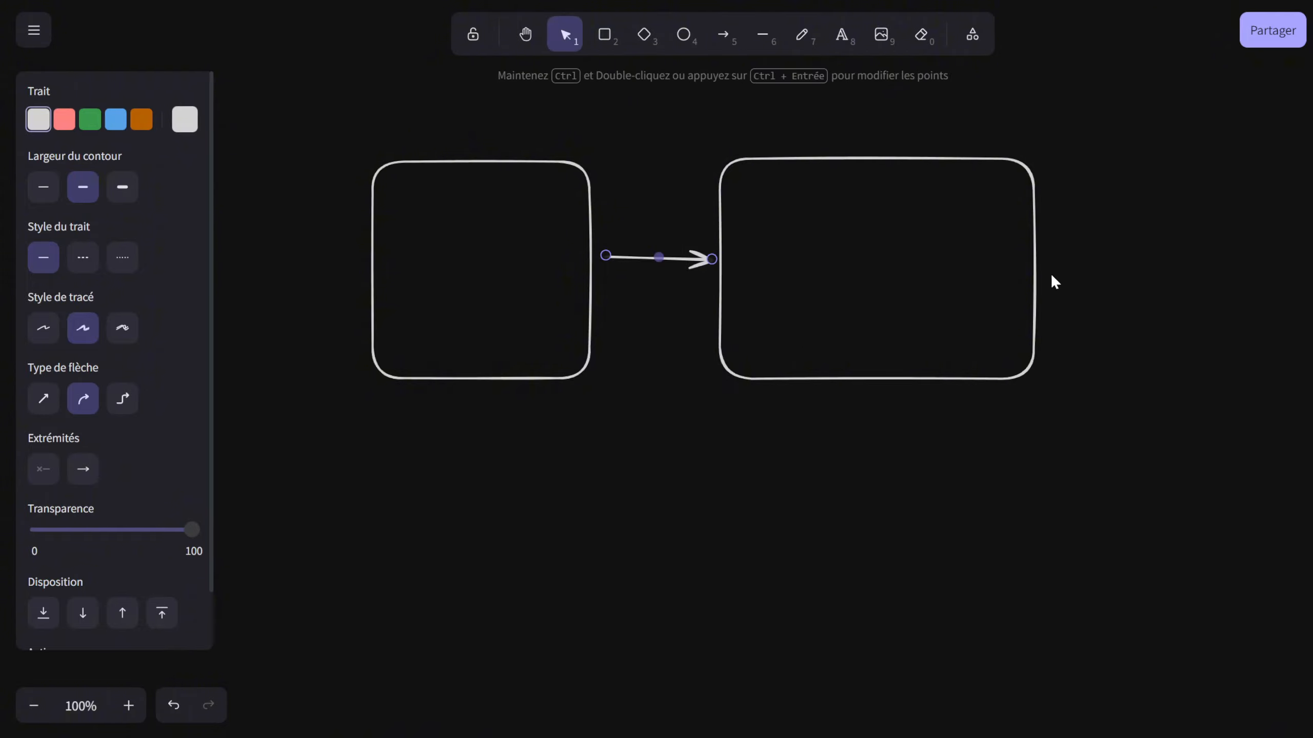
pyautogui.click(943, 537)
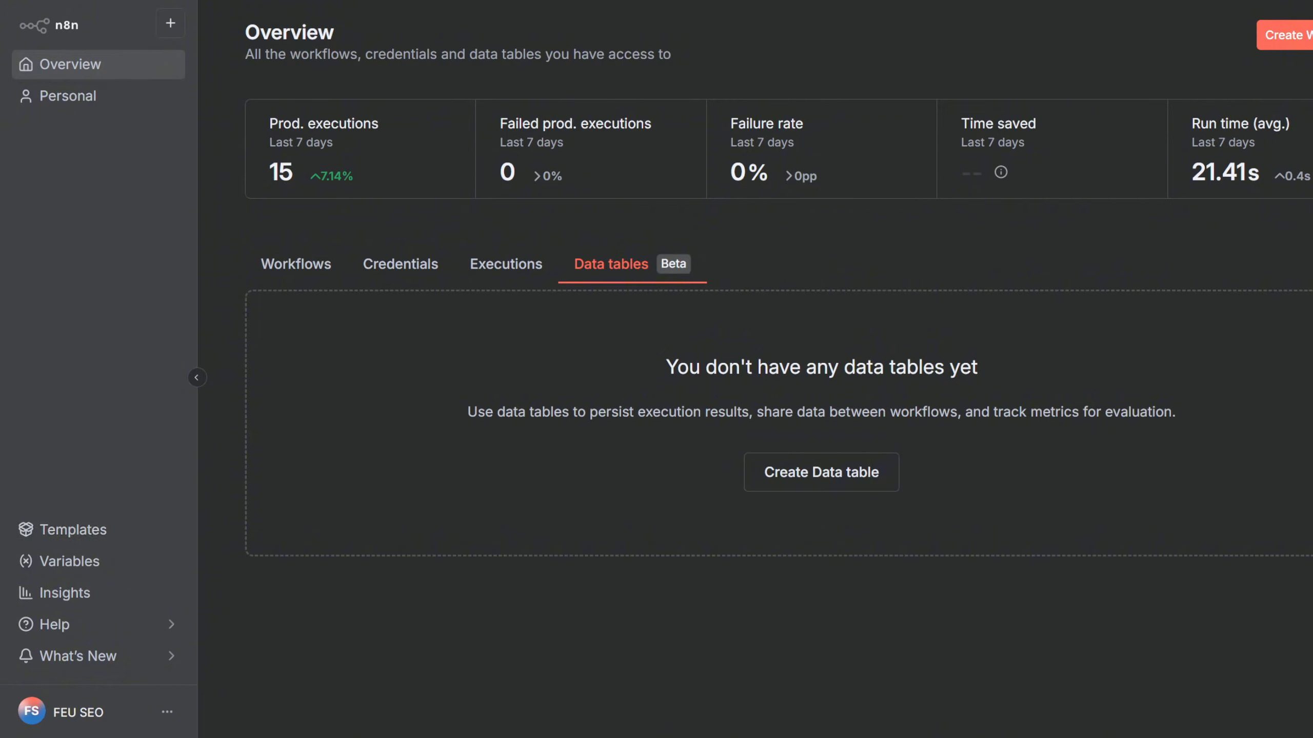
# Switch back to n8n, open the workflow template library and browse the newcomer templates
pyautogui.click(100, 525)
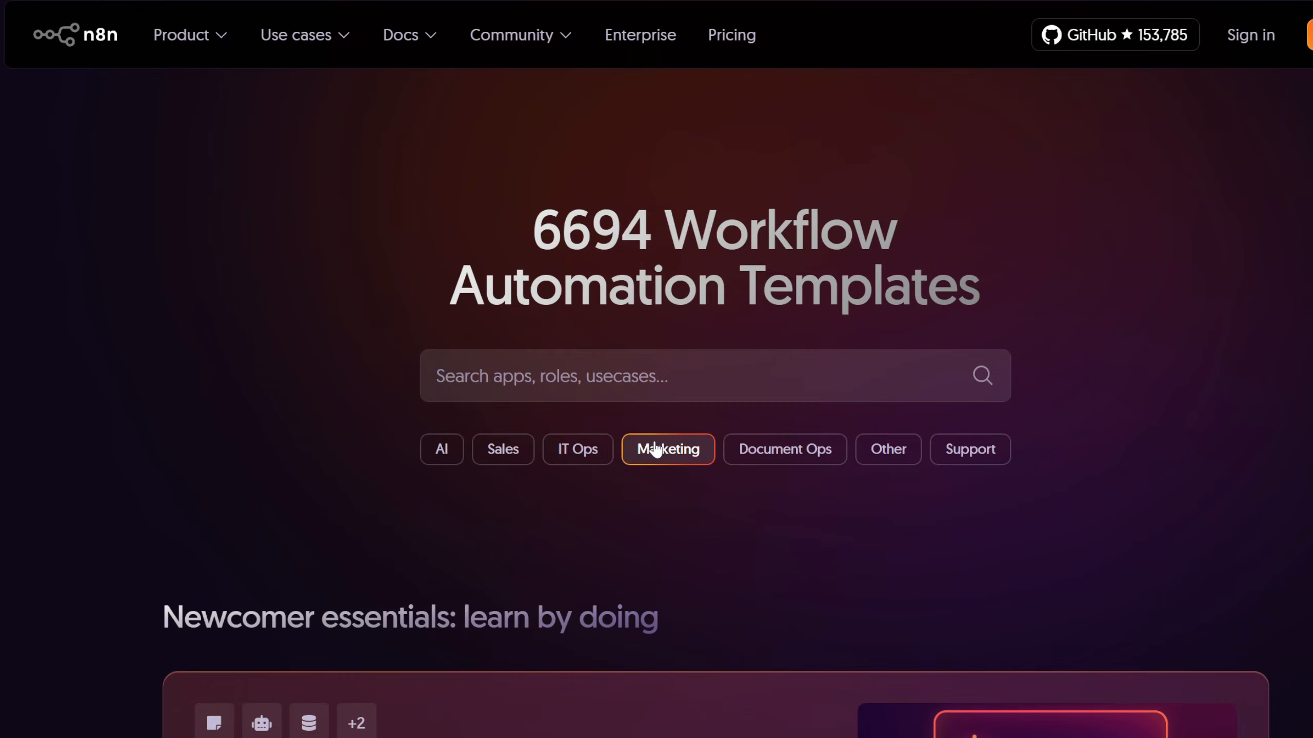
pyautogui.scroll(-2, 668, 449)
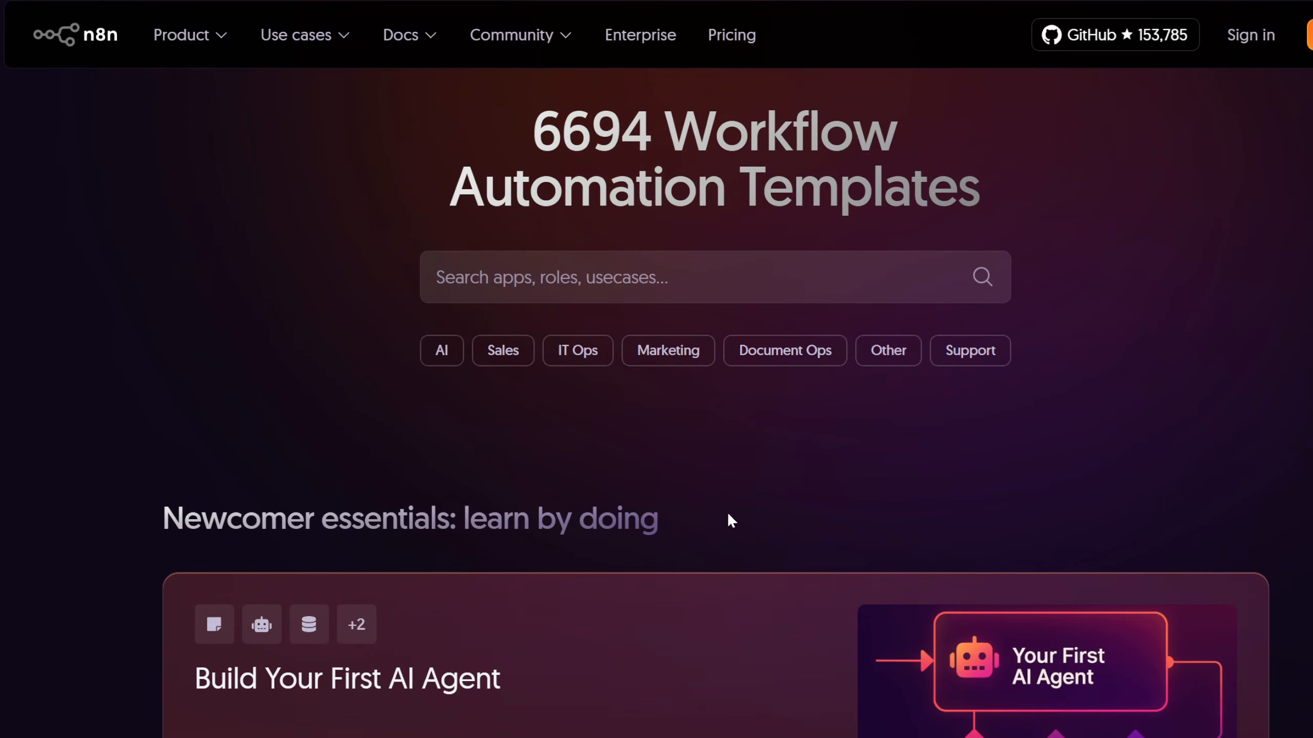
pyautogui.scroll(-9, 731, 522)
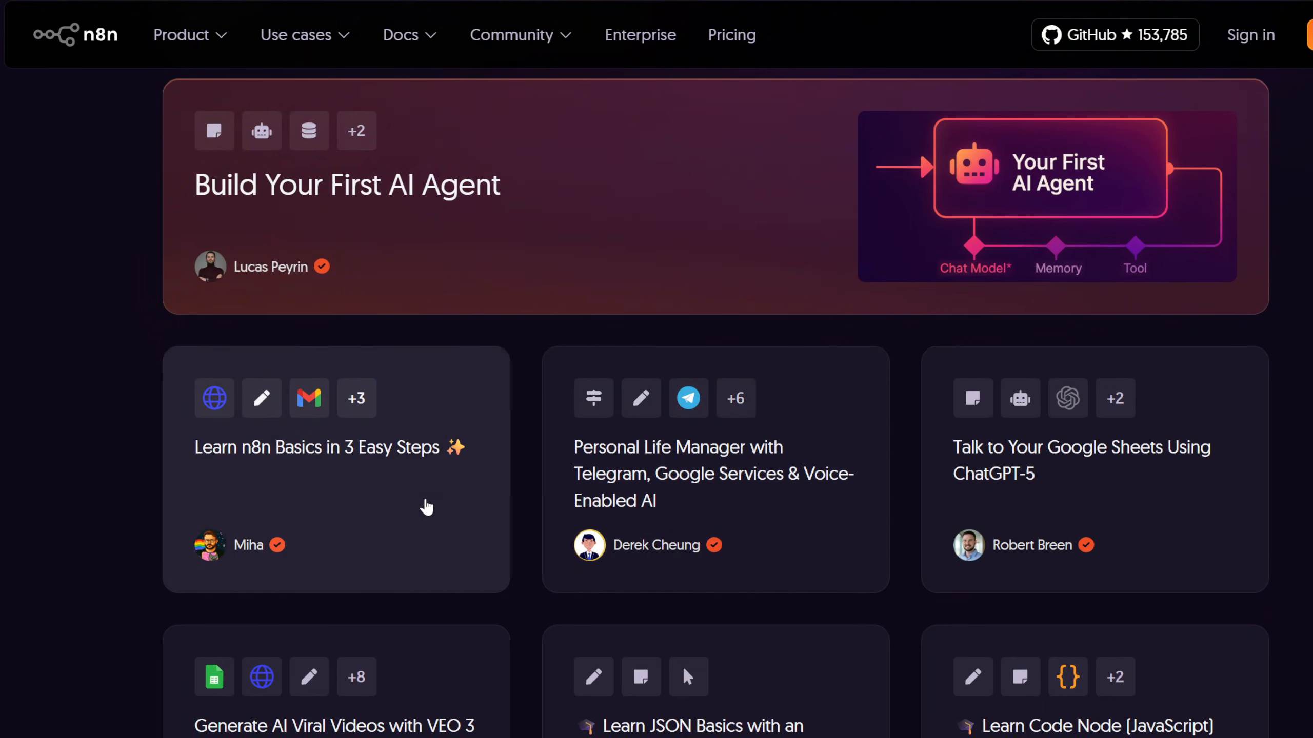
pyautogui.scroll(9, 426, 506)
# Search the template library for "post on telegram"
pyautogui.click(589, 293)
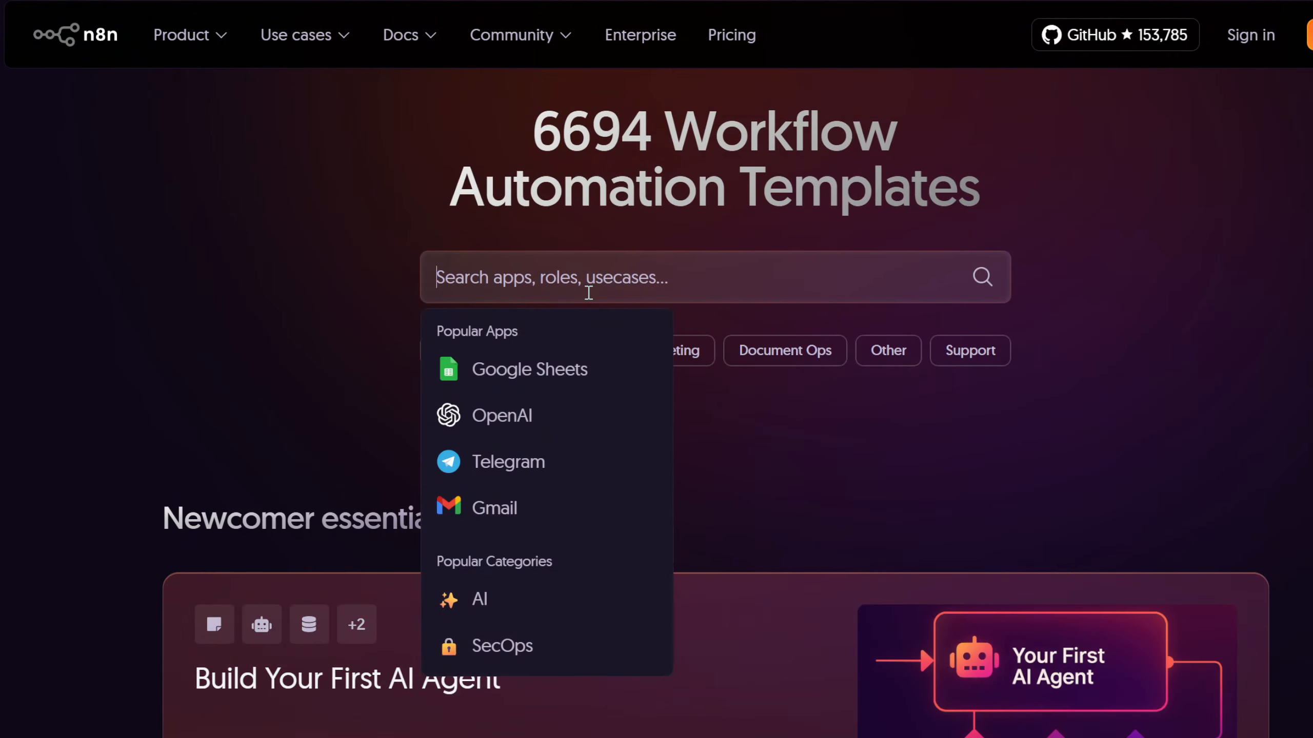
pyautogui.write('post t')
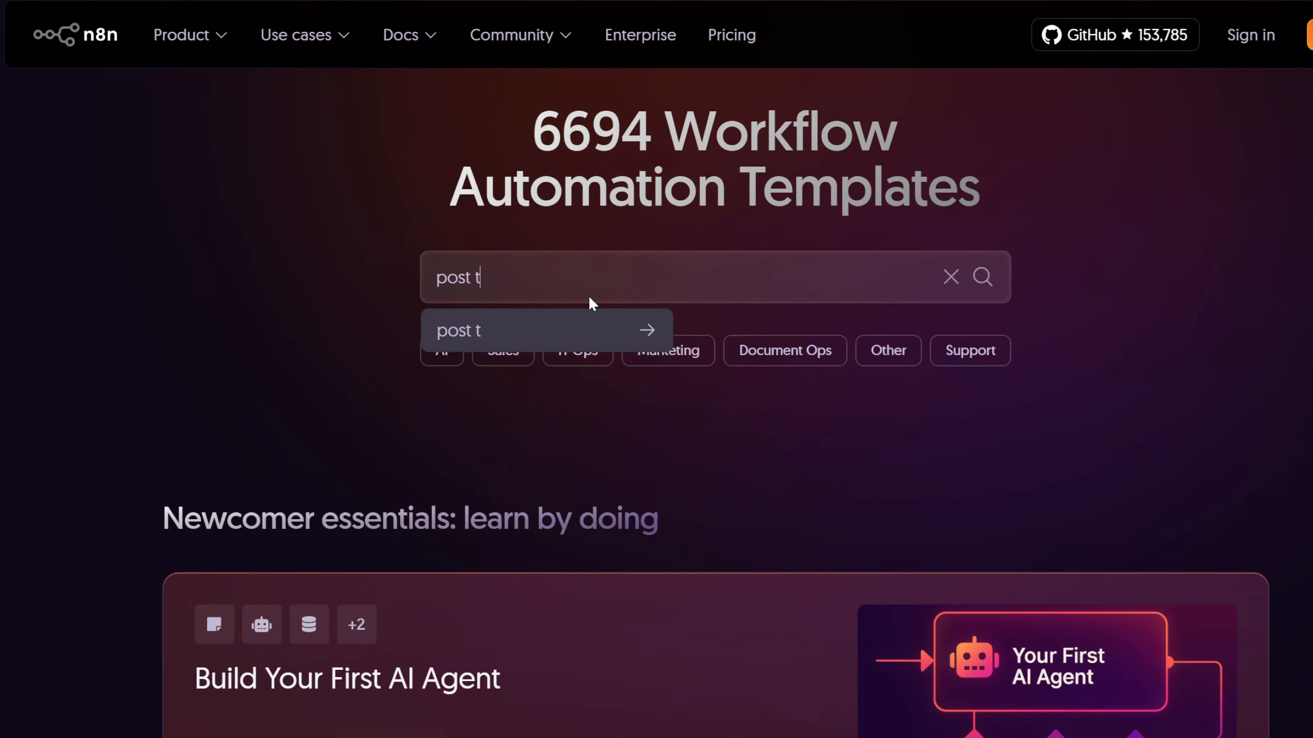
pyautogui.press('BackSpace')
pyautogui.write('on telegram')
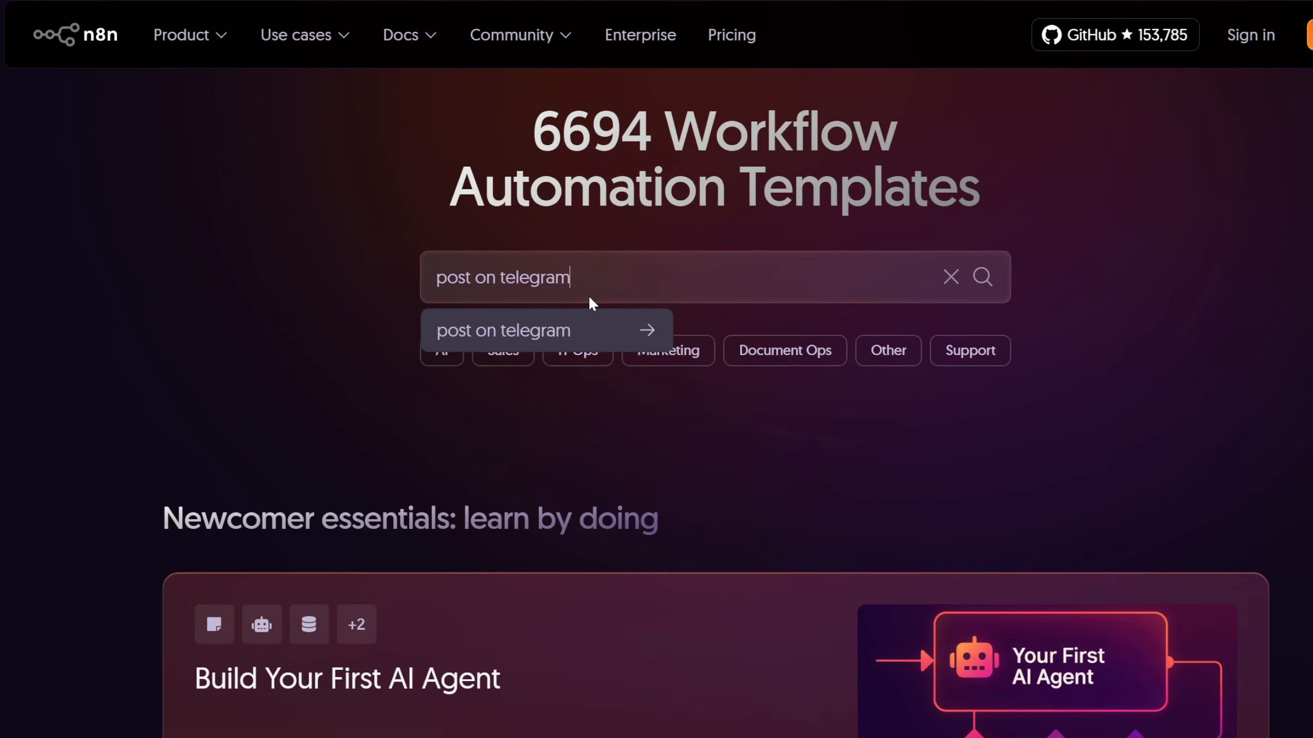
pyautogui.click(589, 330)
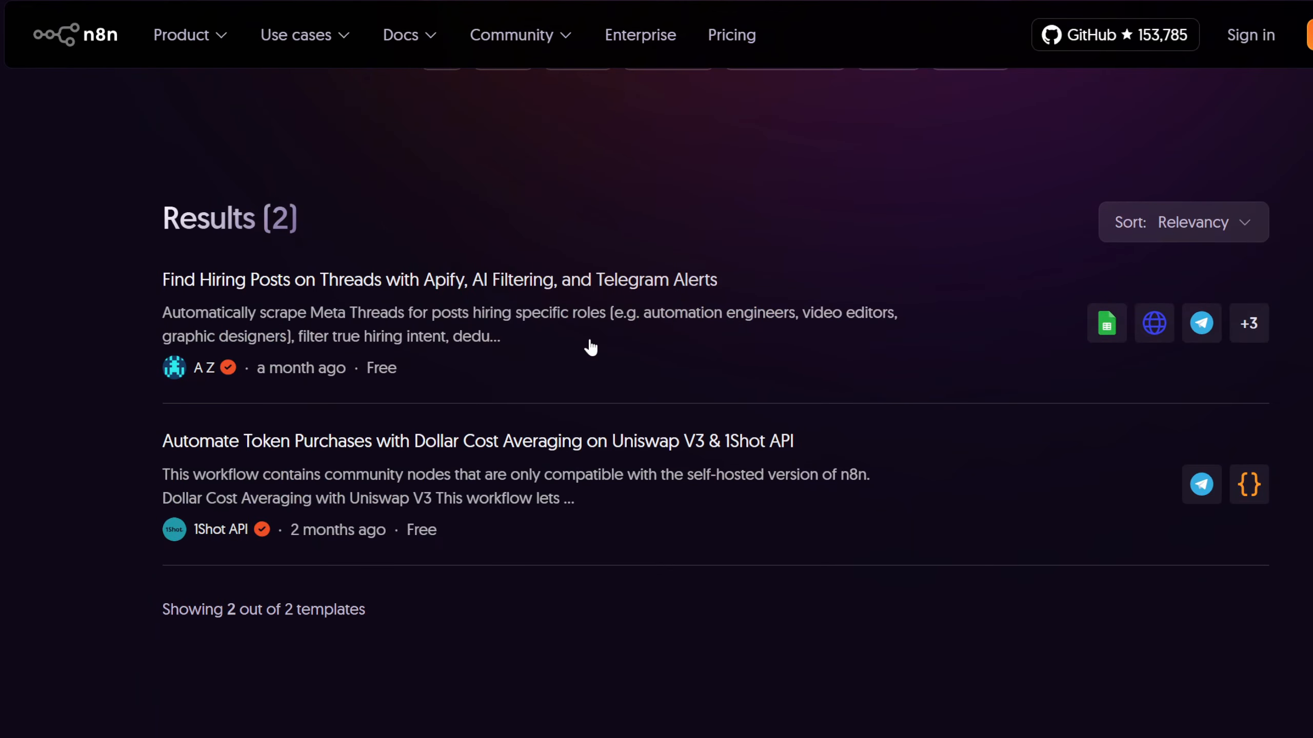
# Open the "Find Hiring Posts on Threads with Apify, AI Filtering, and Telegram Alerts" template and examine its workflow preview and description note
pyautogui.click(481, 282)
pyautogui.scroll(4, 265, 413)
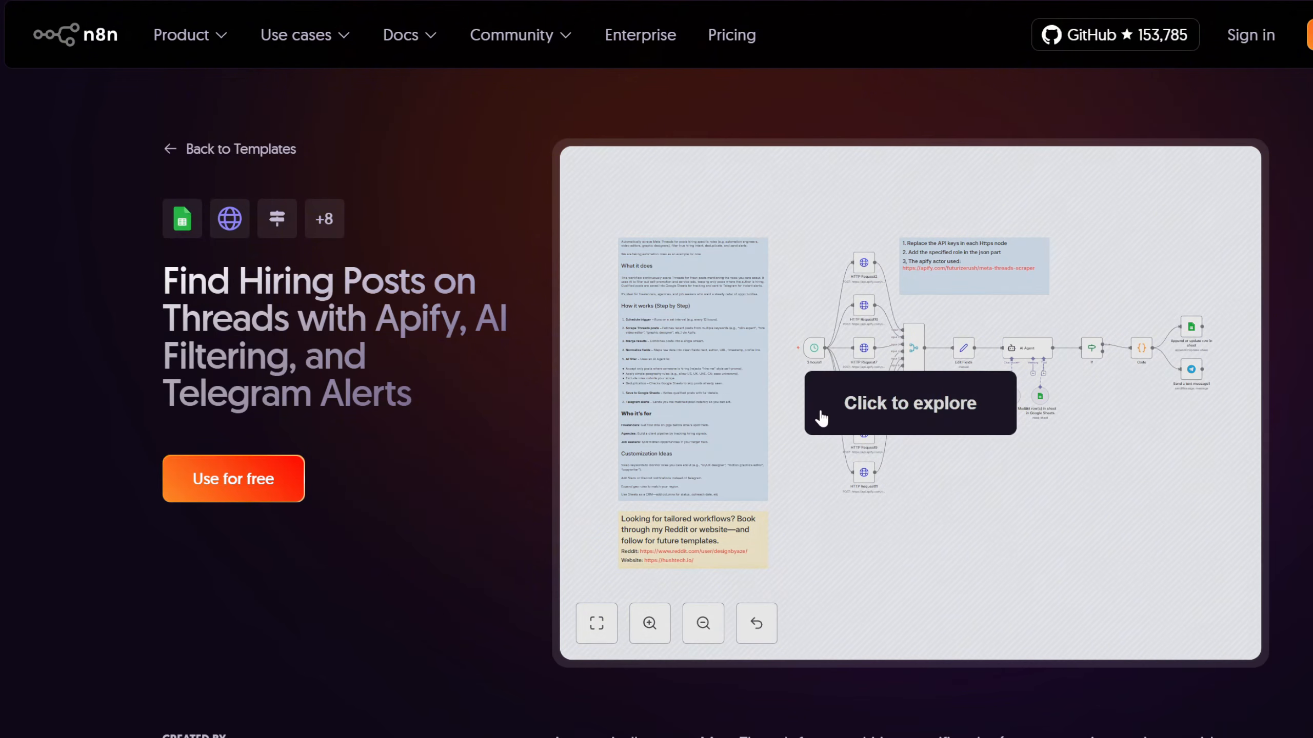
pyautogui.click(824, 416)
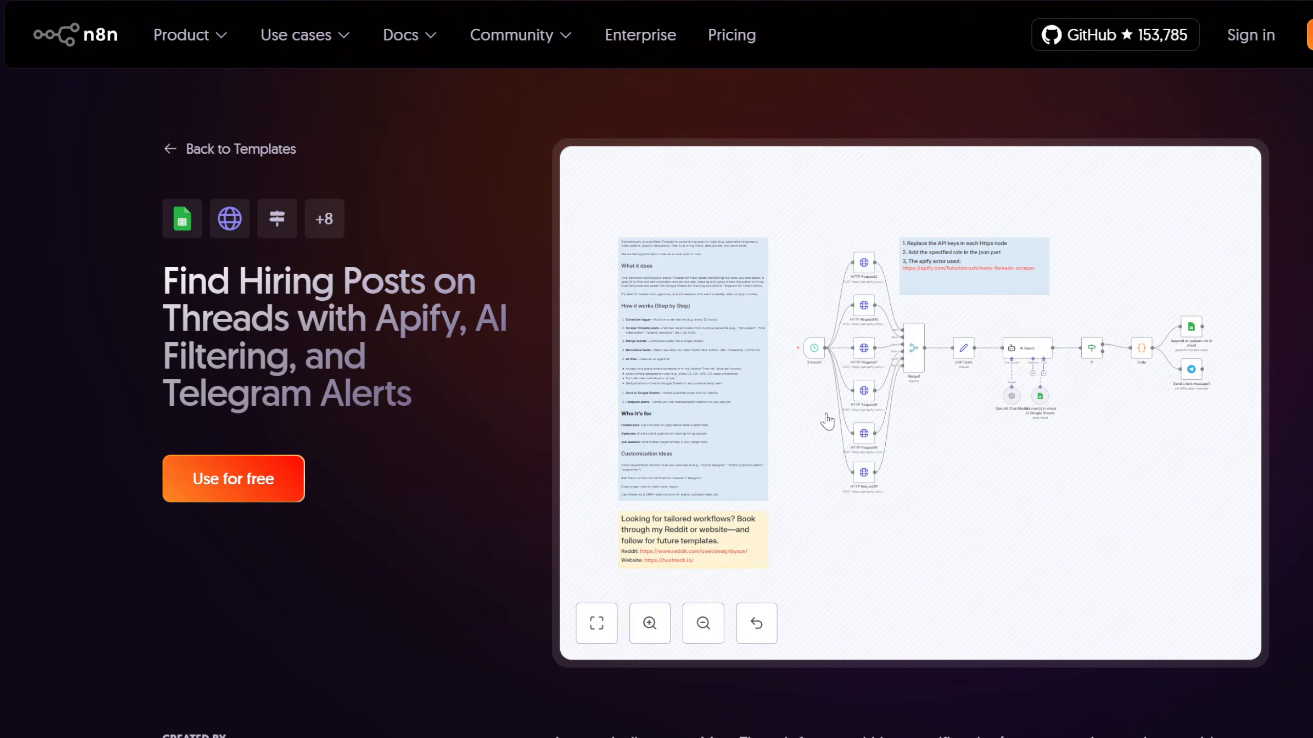
pyautogui.scroll(1, 799, 408)
pyautogui.moveTo(786, 390); pyautogui.dragTo(917, 407)
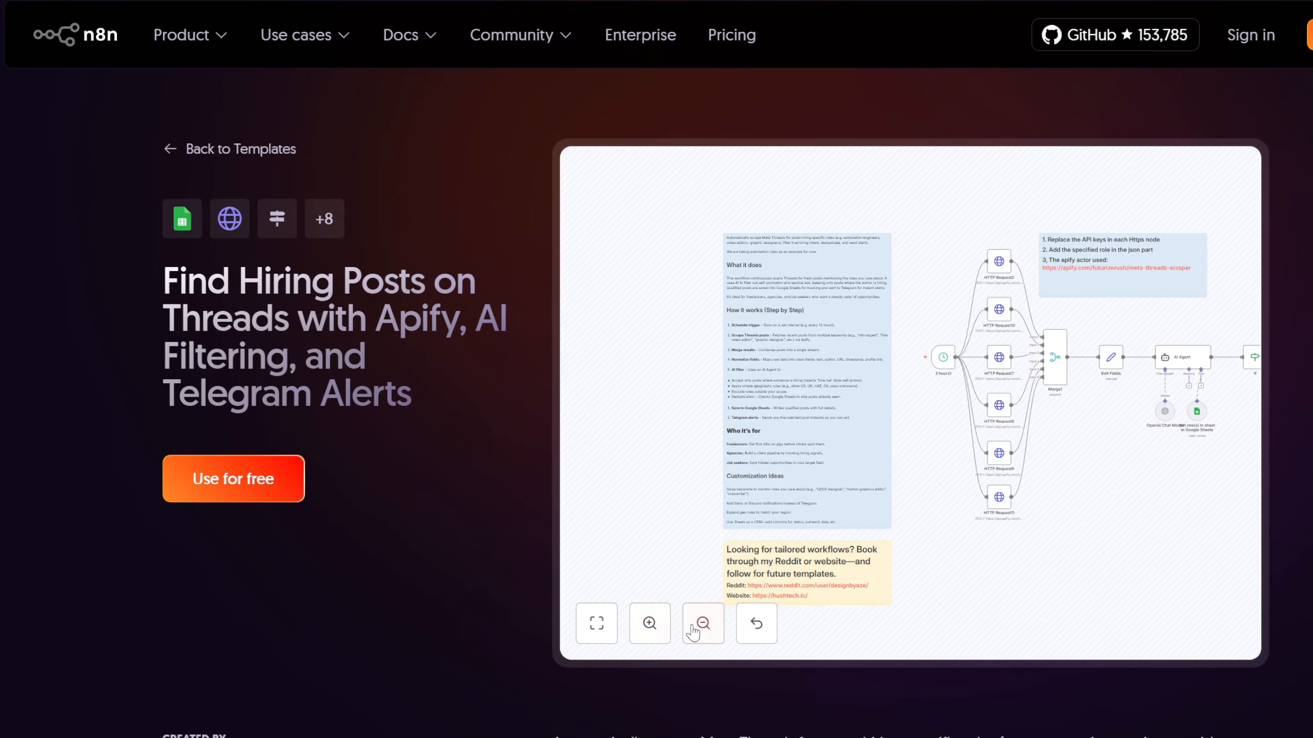
pyautogui.click(652, 624)
pyautogui.click(651, 625)
pyautogui.click(651, 625)
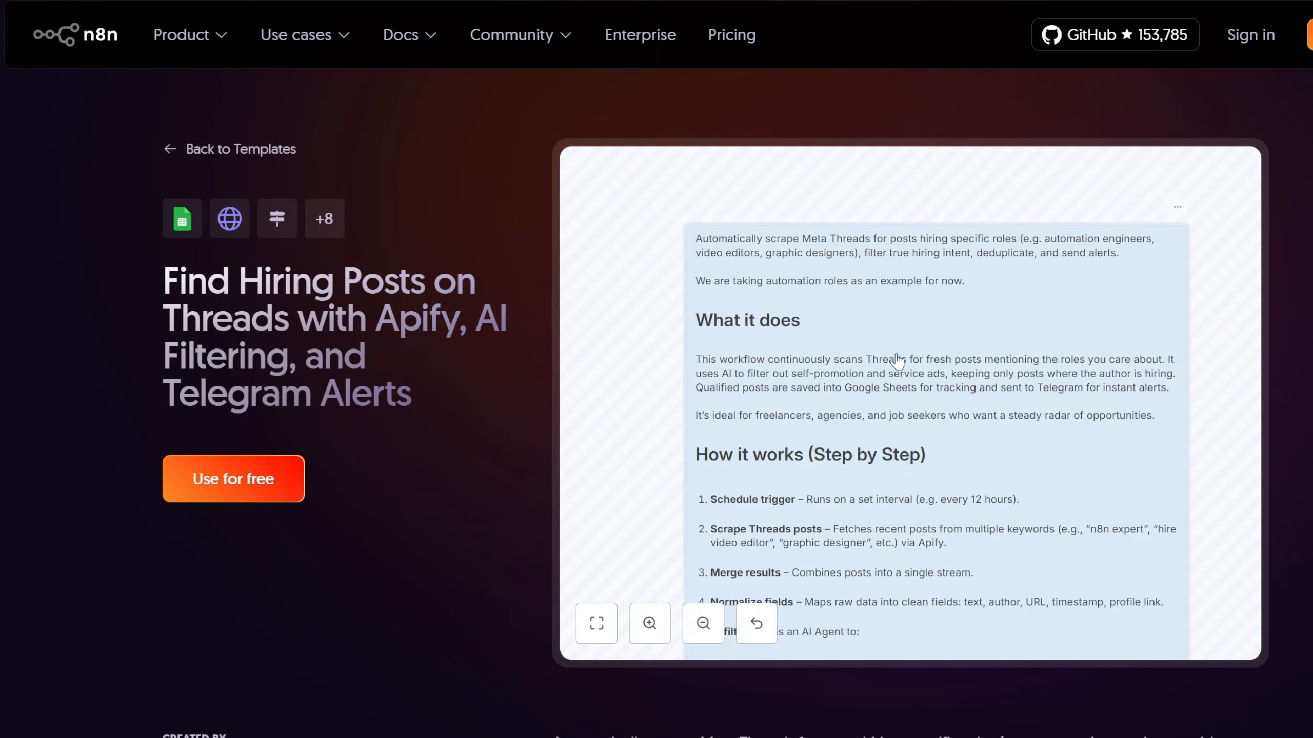
pyautogui.scroll(-10, 897, 360)
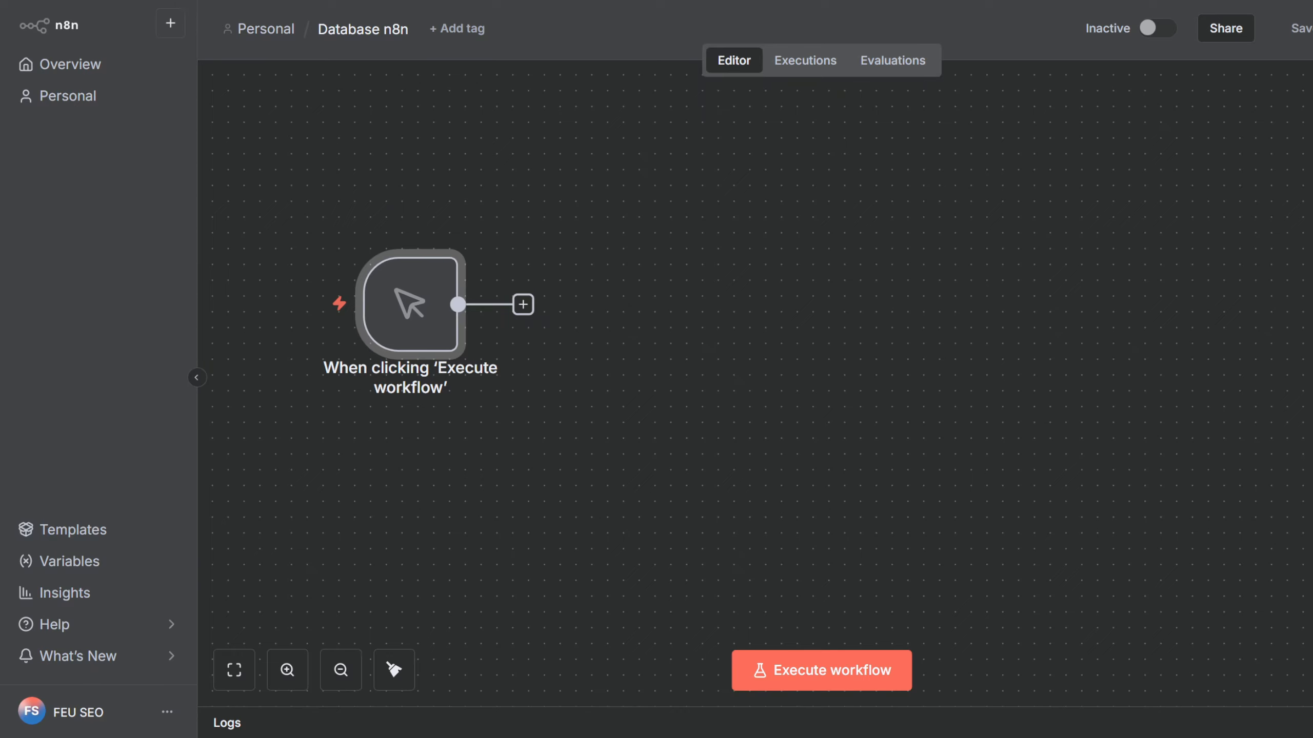
# Search the Database n8n workflow's node list for "open", browse the offered nodes and close the list
pyautogui.press('Tab')
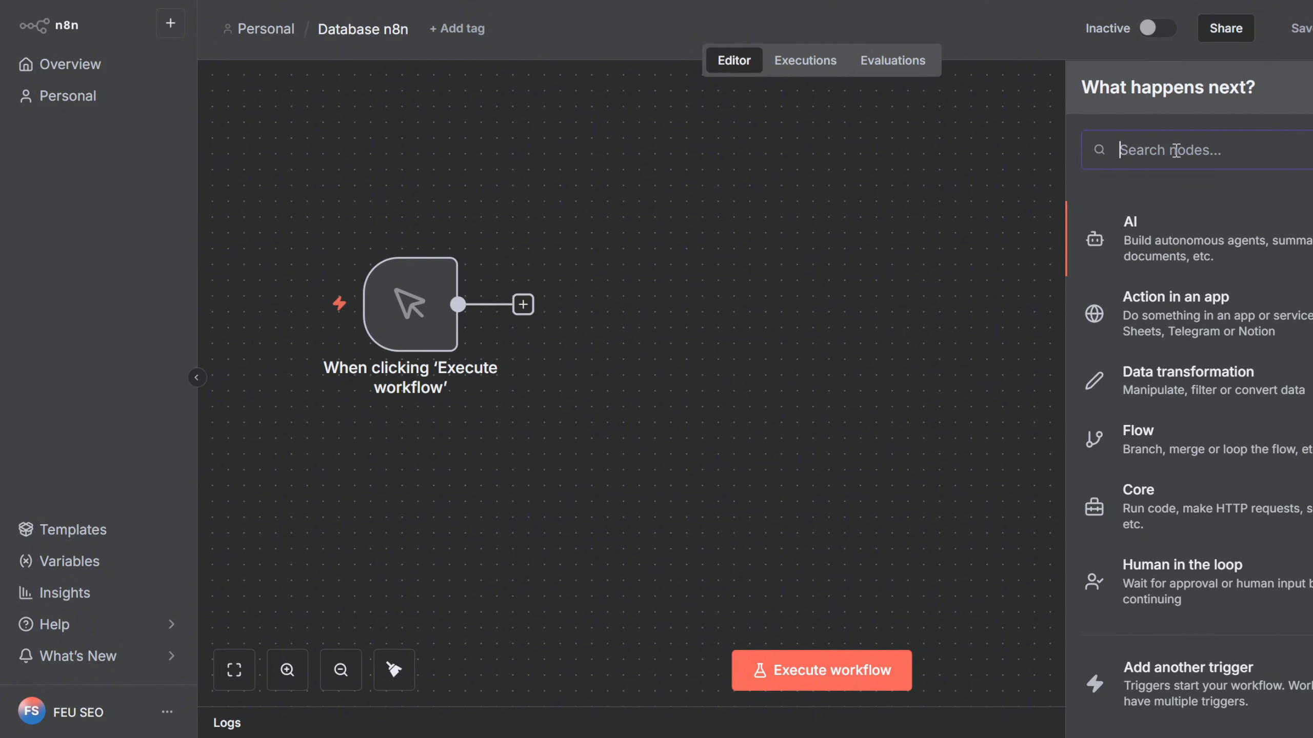
pyautogui.write('bais')
pyautogui.press('BackSpace')
pyautogui.press('BackSpace')
pyautogui.press('BackSpace')
pyautogui.press('BackSpace')
pyautogui.write('open')
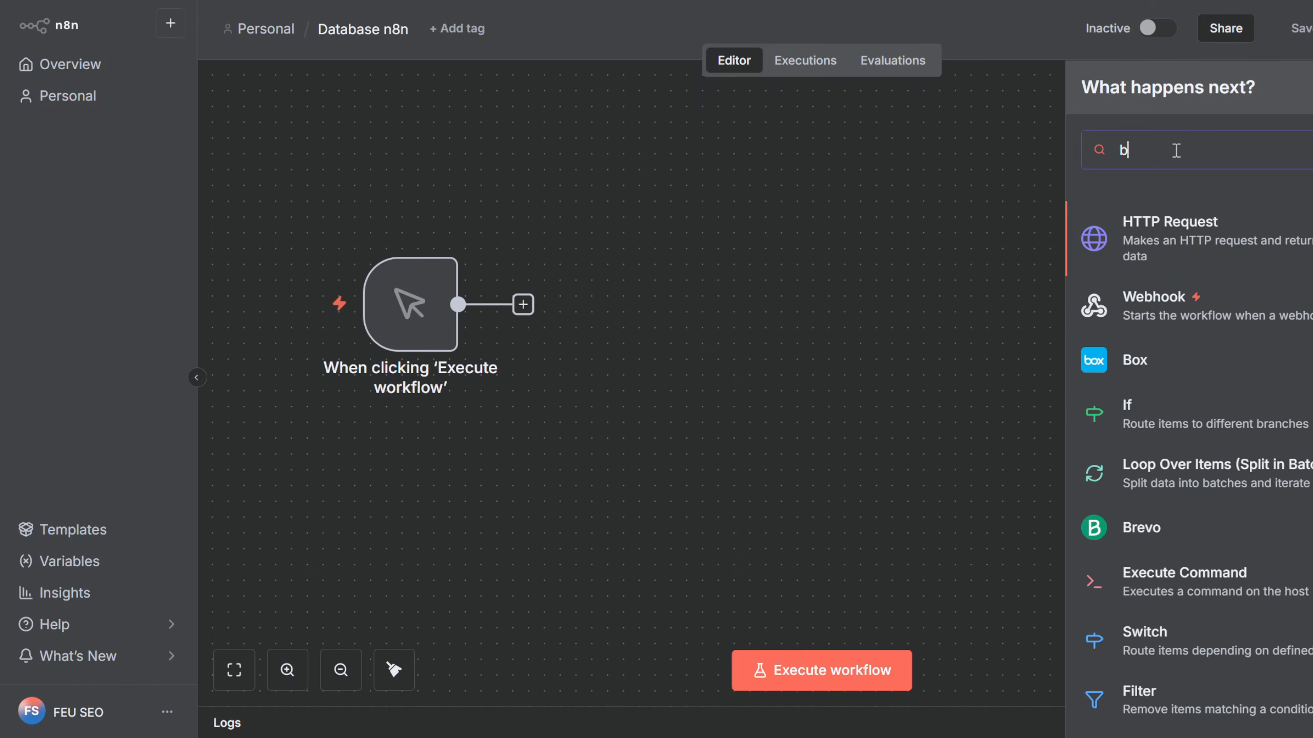
pyautogui.scroll(-5, 1172, 376)
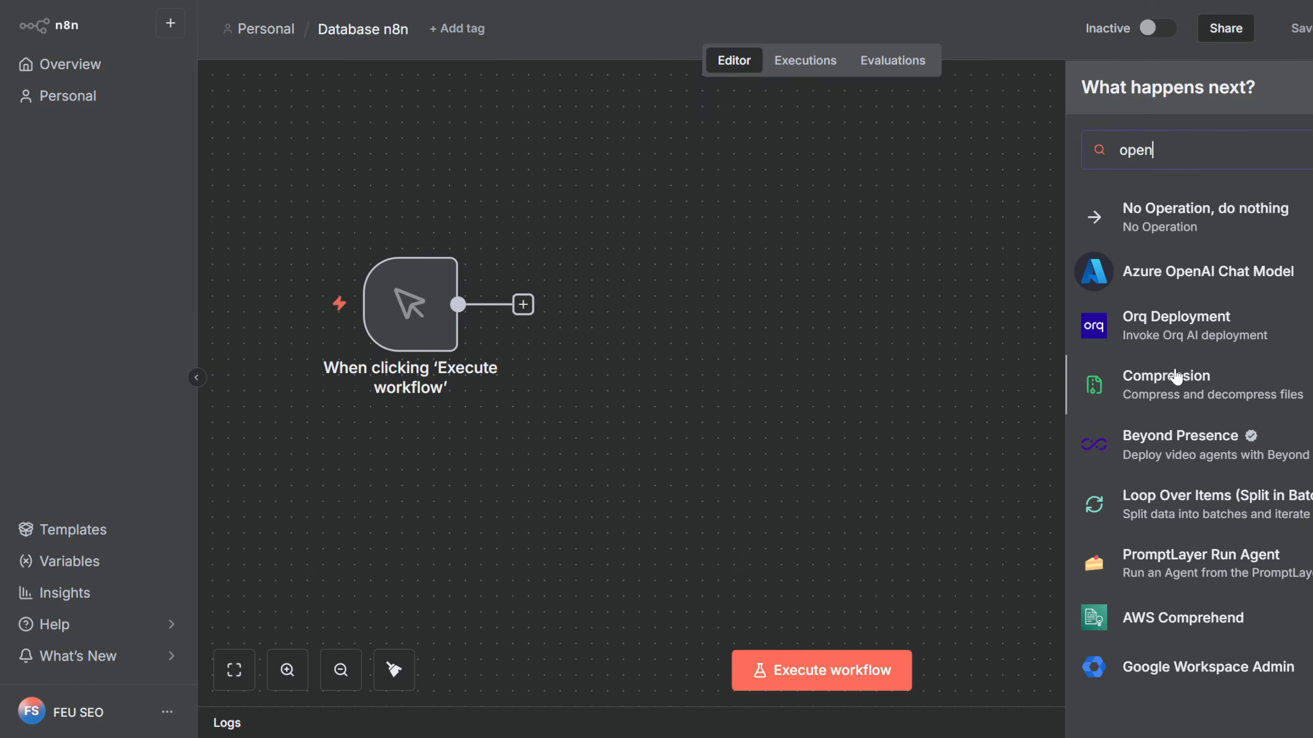
pyautogui.click(949, 265)
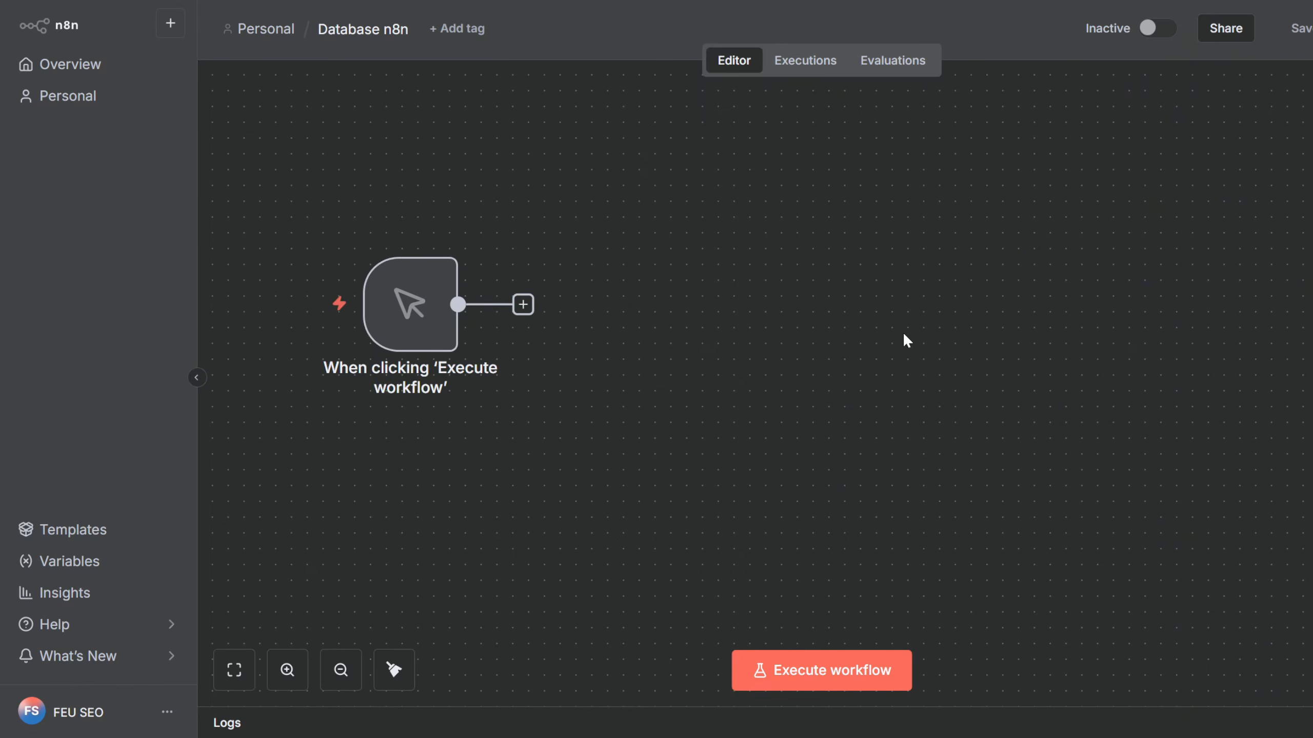
pyautogui.press('Tab')
pyautogui.click(914, 287)
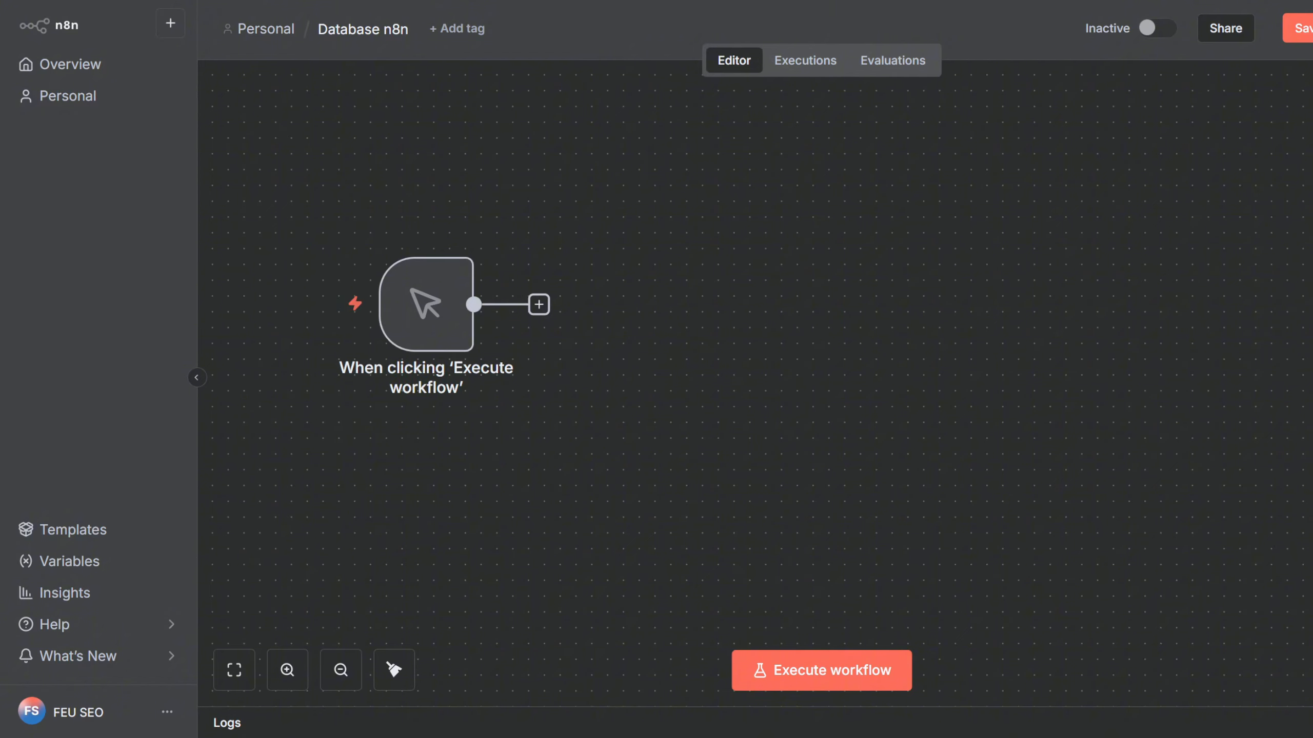
pyautogui.moveTo(270, 167); pyautogui.dragTo(912, 391)
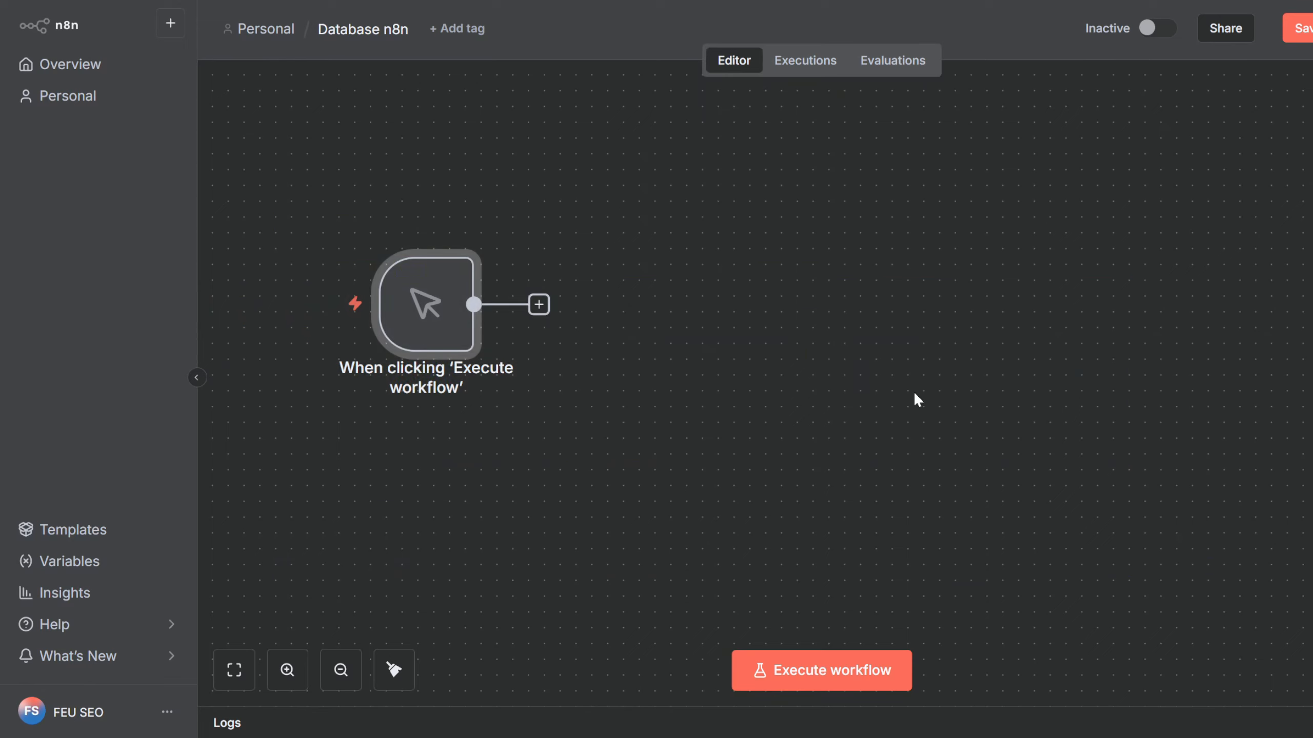
pyautogui.click(791, 318)
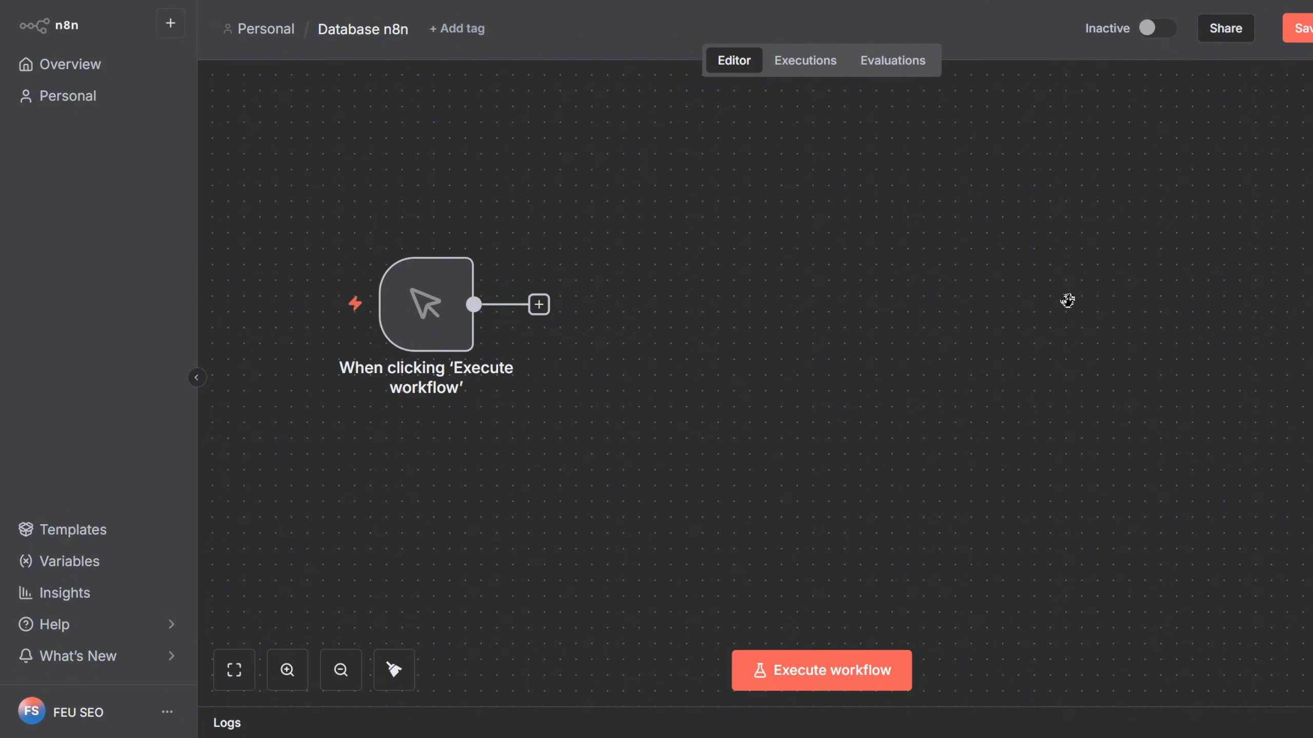
# Paste the copied Prompt LK, Description Post and Mistral Medium 3 nodes beside the manual trigger
pyautogui.hotkey('ctrl', 'v')
pyautogui.click(1142, 363)
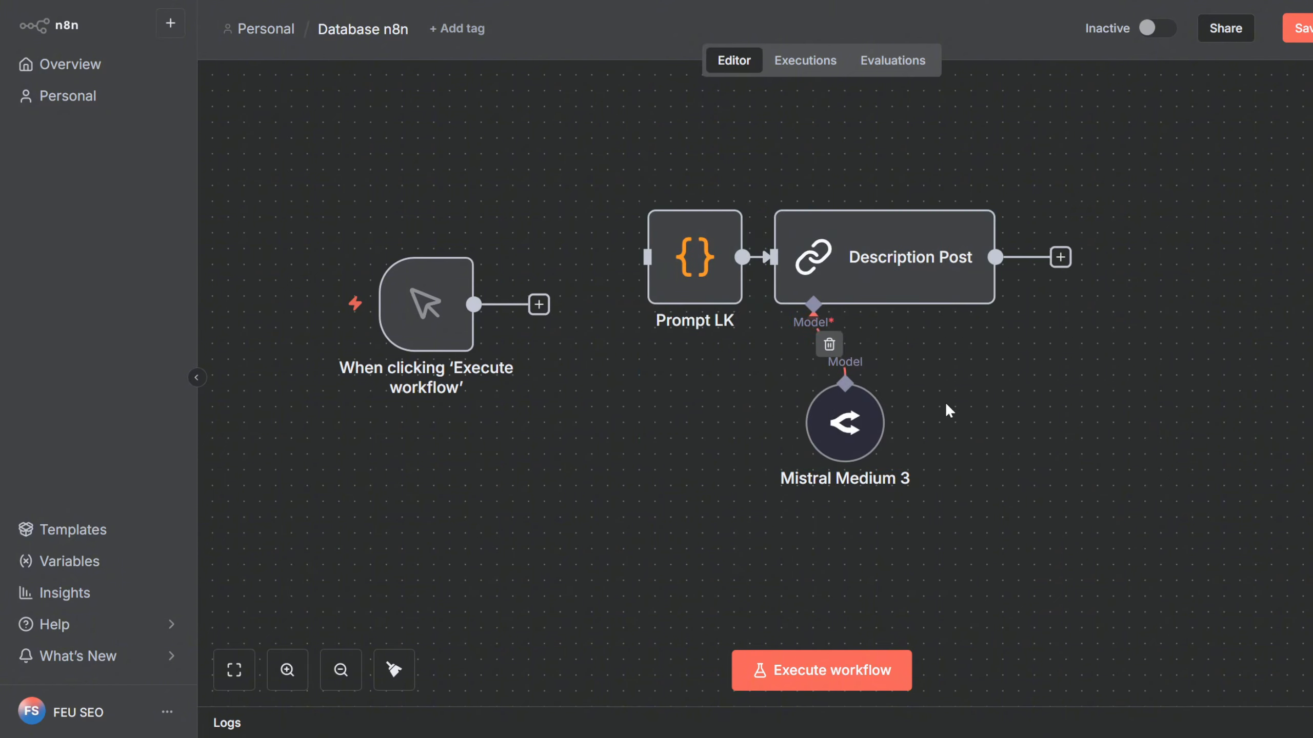
# Select the Prompt LK, Description Post and Mistral Medium 3 nodes together on the canvas
pyautogui.moveTo(571, 132); pyautogui.dragTo(1230, 520)
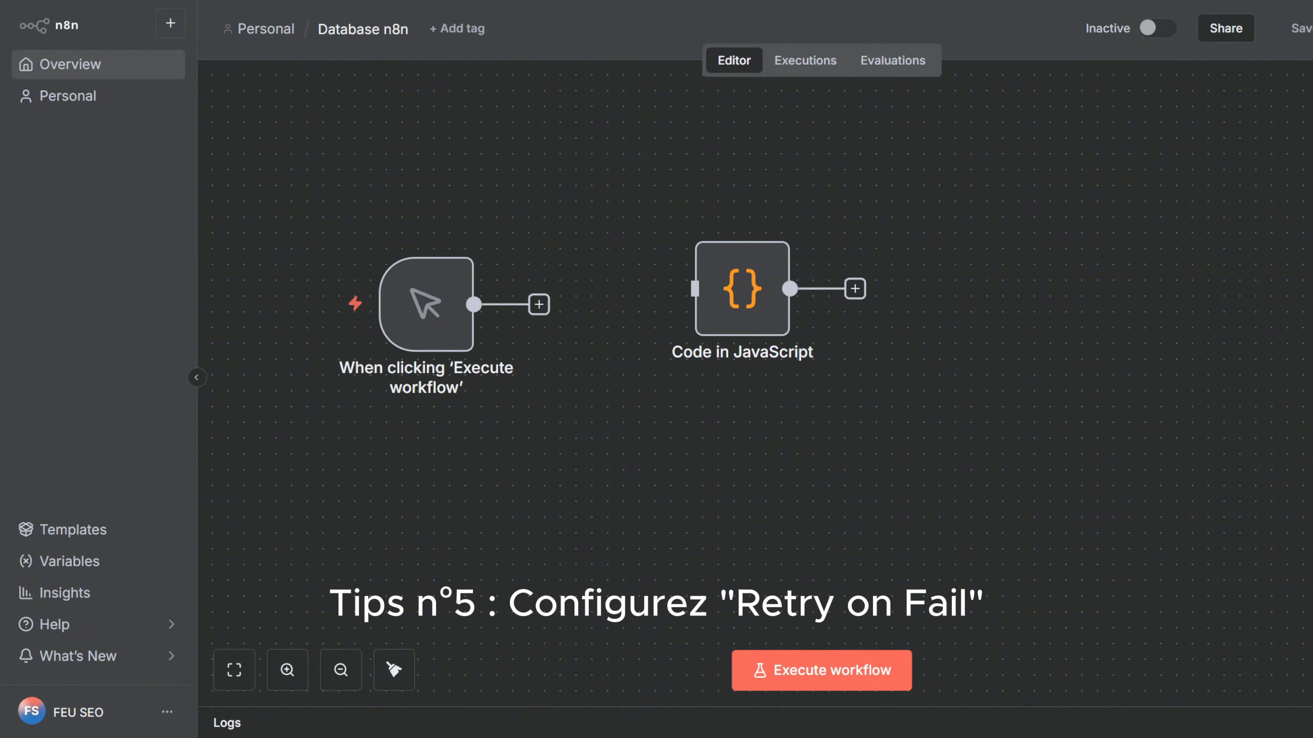
# Enable Retry On Fail for the Code in JavaScript node and highlight its Max. Tries and Wait Between Tries values
pyautogui.moveTo(741, 289)
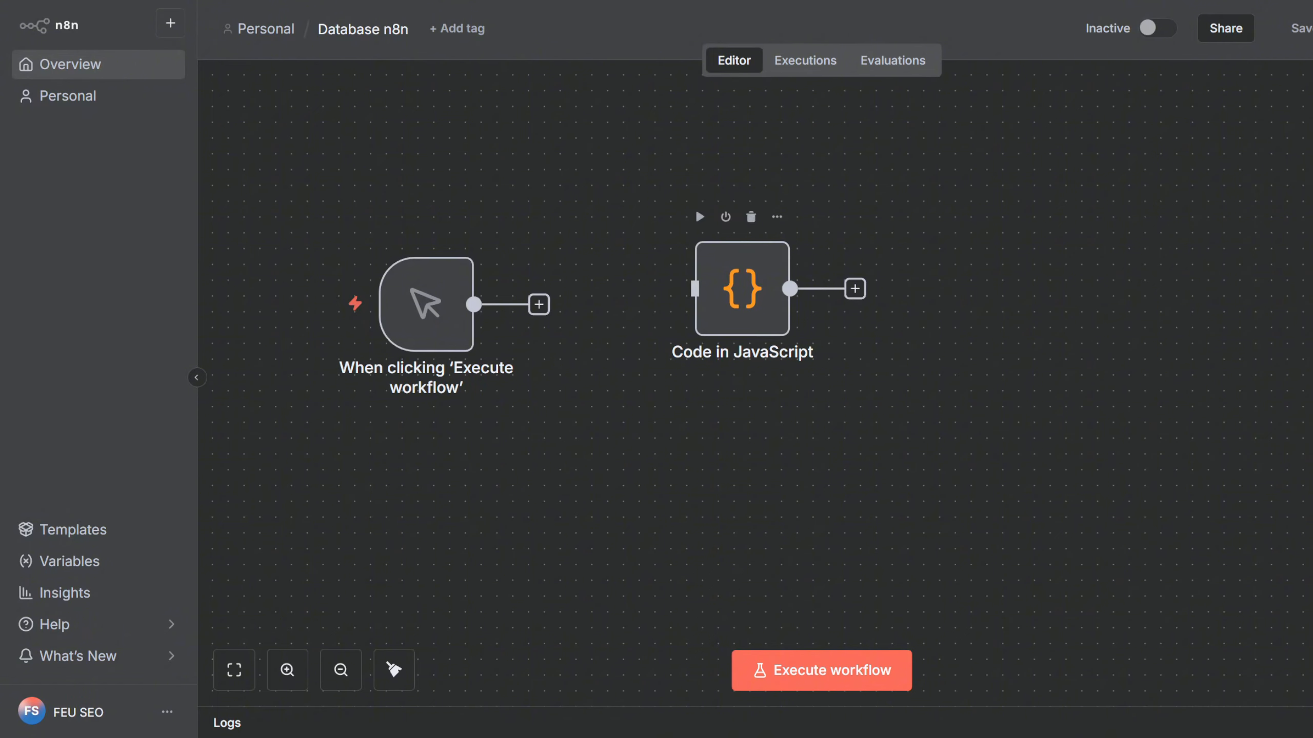
pyautogui.doubleClick(742, 288)
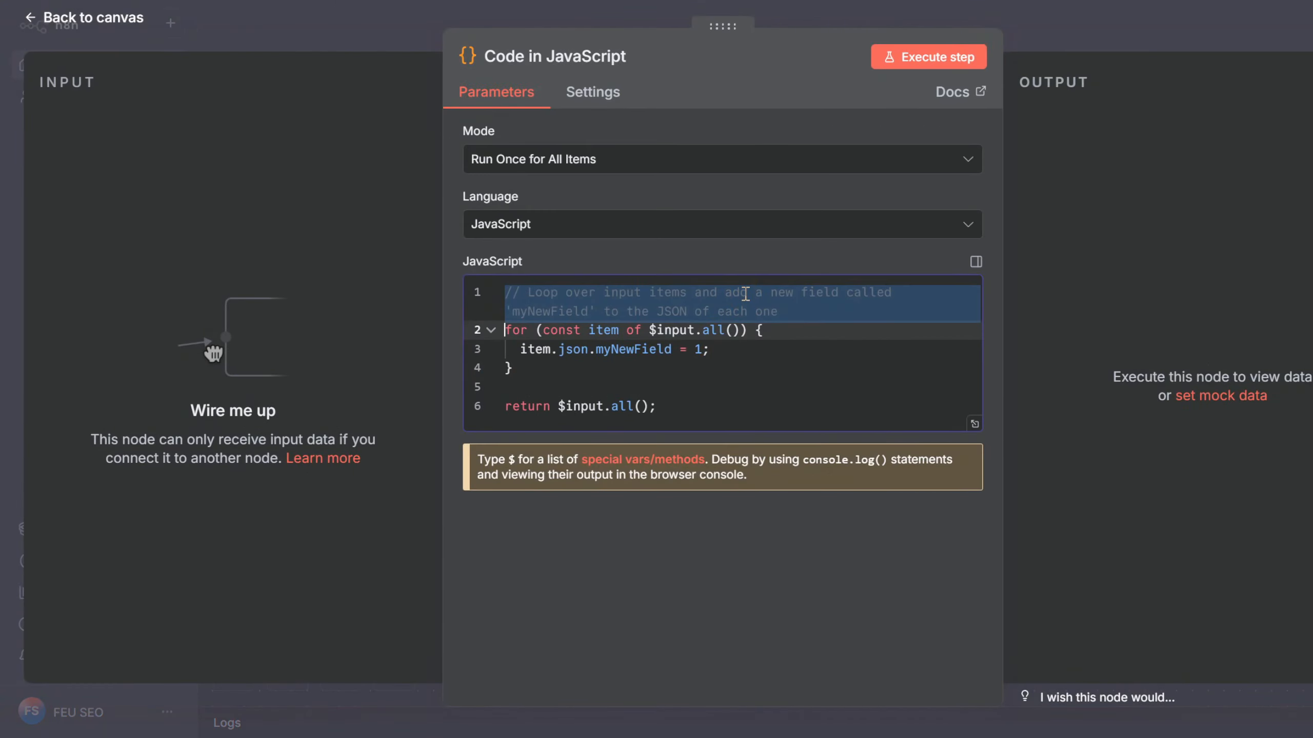
pyautogui.click(604, 99)
pyautogui.click(485, 288)
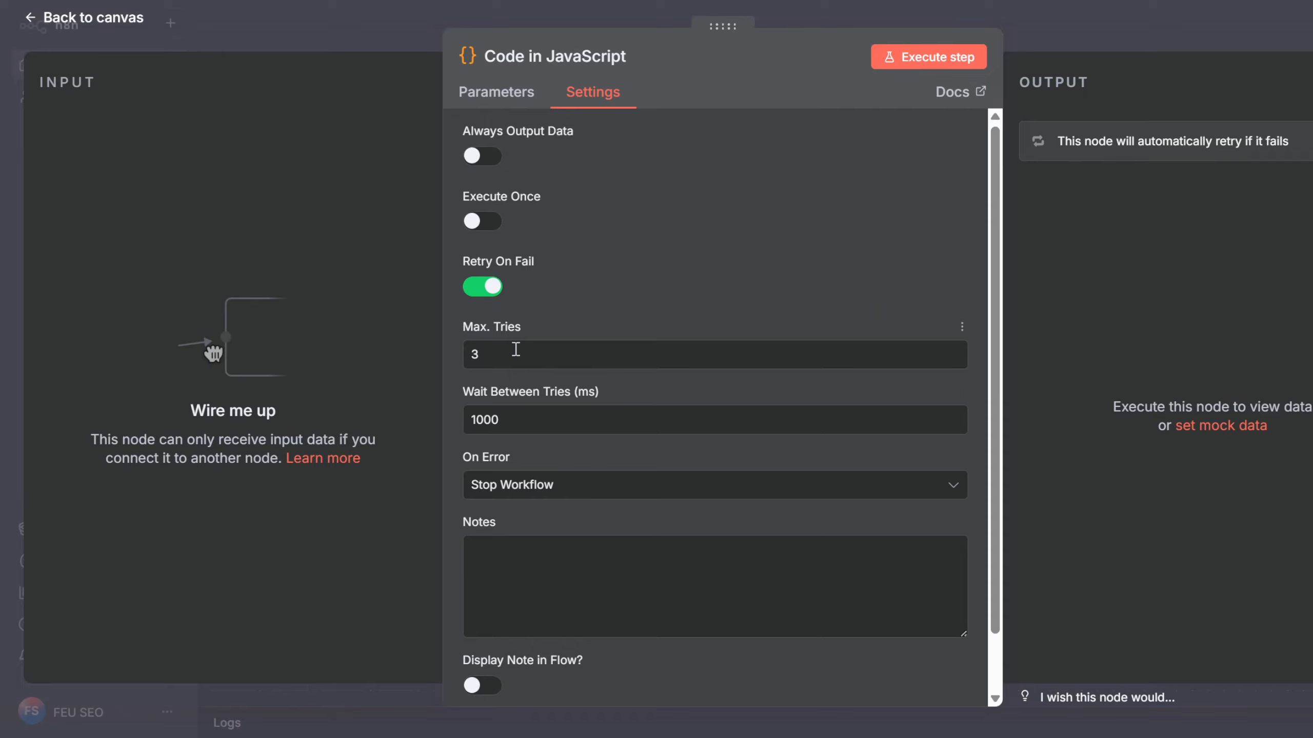
pyautogui.moveTo(493, 350); pyautogui.dragTo(448, 336)
pyautogui.moveTo(509, 420); pyautogui.dragTo(402, 417)
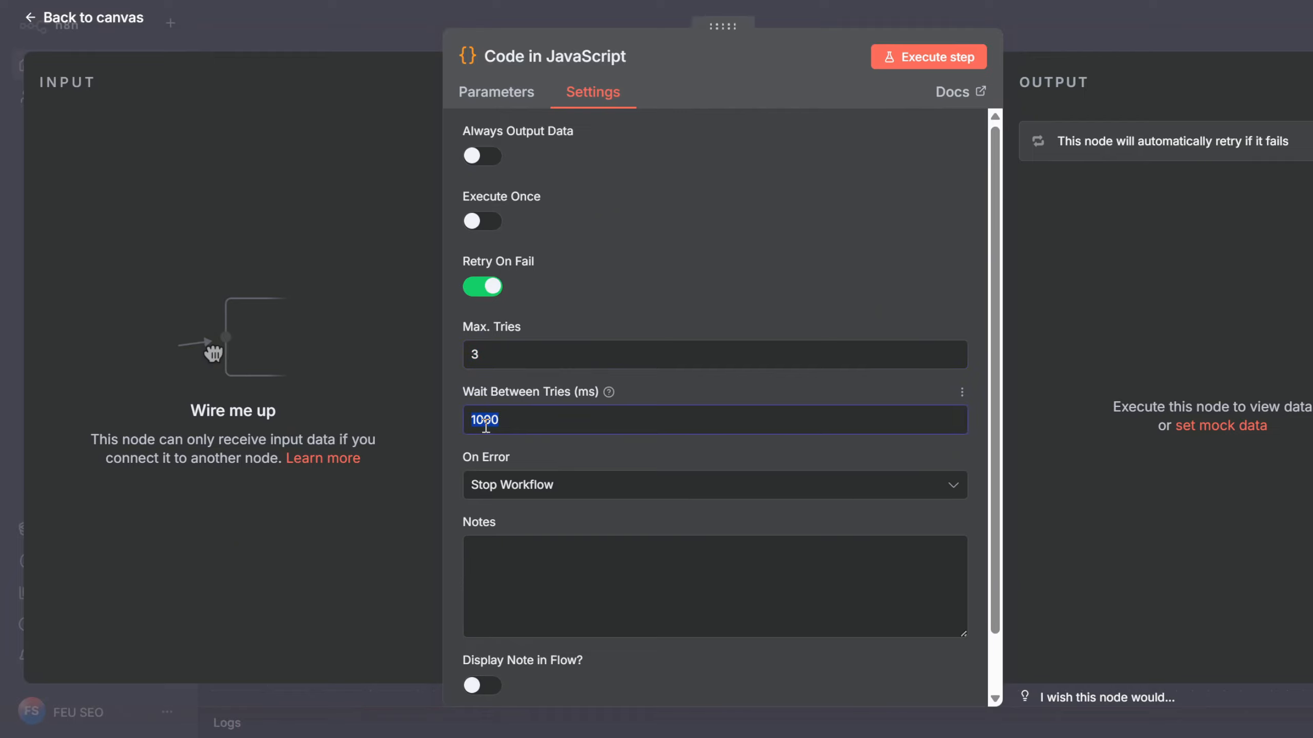
# Set the Code in JavaScript node's On Error behaviour to Continue and return to the canvas
pyautogui.click(529, 491)
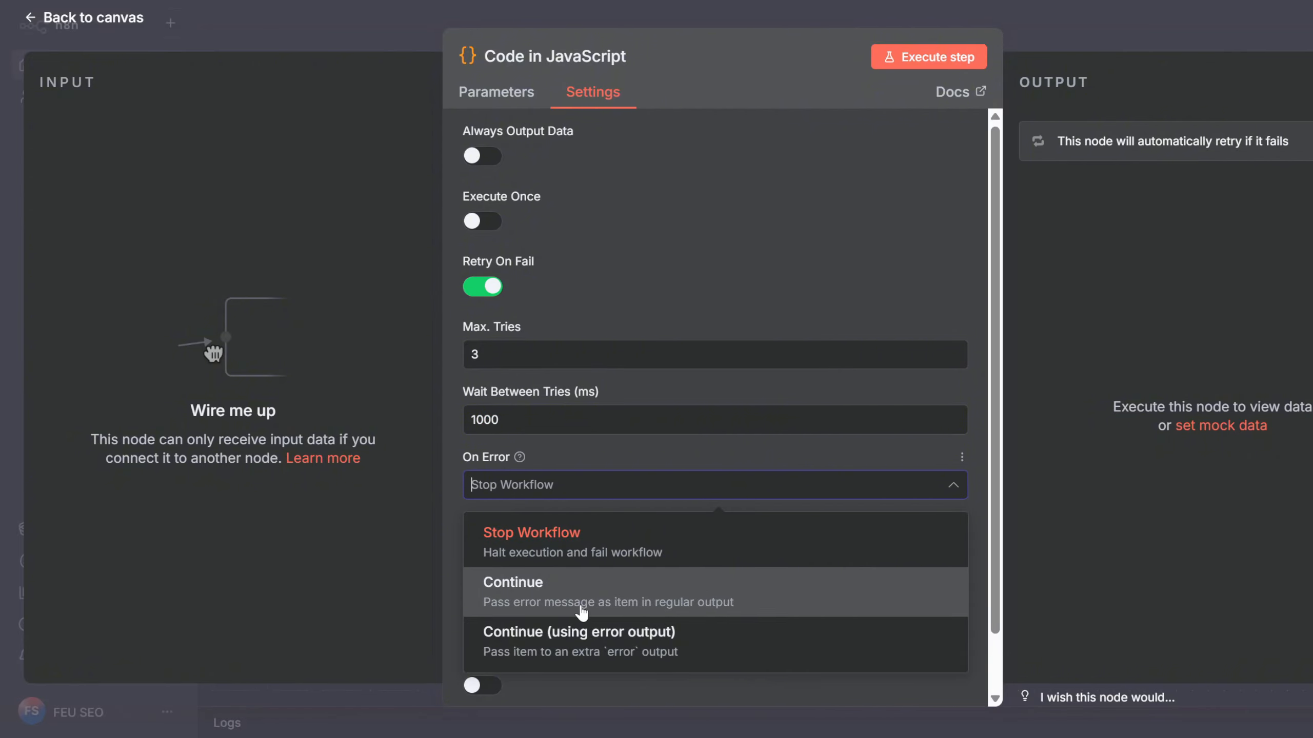
pyautogui.click(652, 610)
pyautogui.press('Escape')
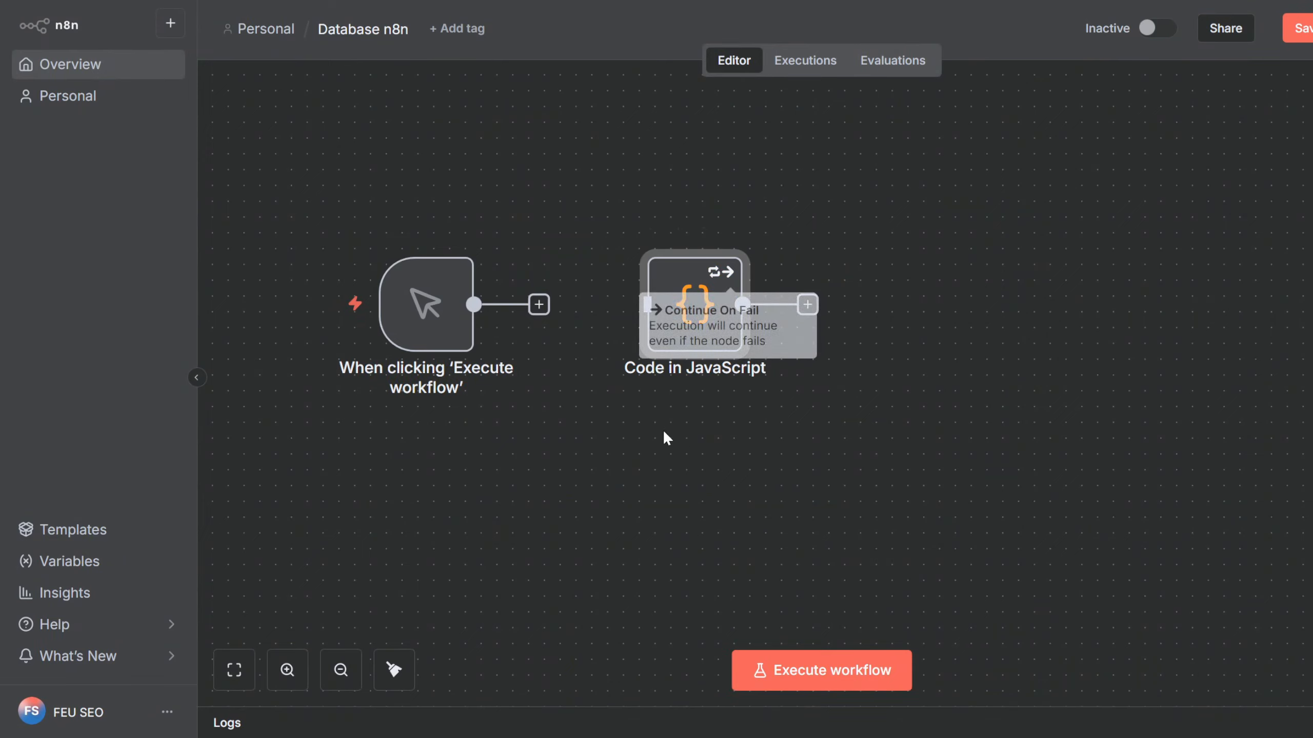
# Set the Code in JavaScript node's On Error behaviour to Continue (using error output) and pull a connection from its Error output
pyautogui.doubleClick(679, 285)
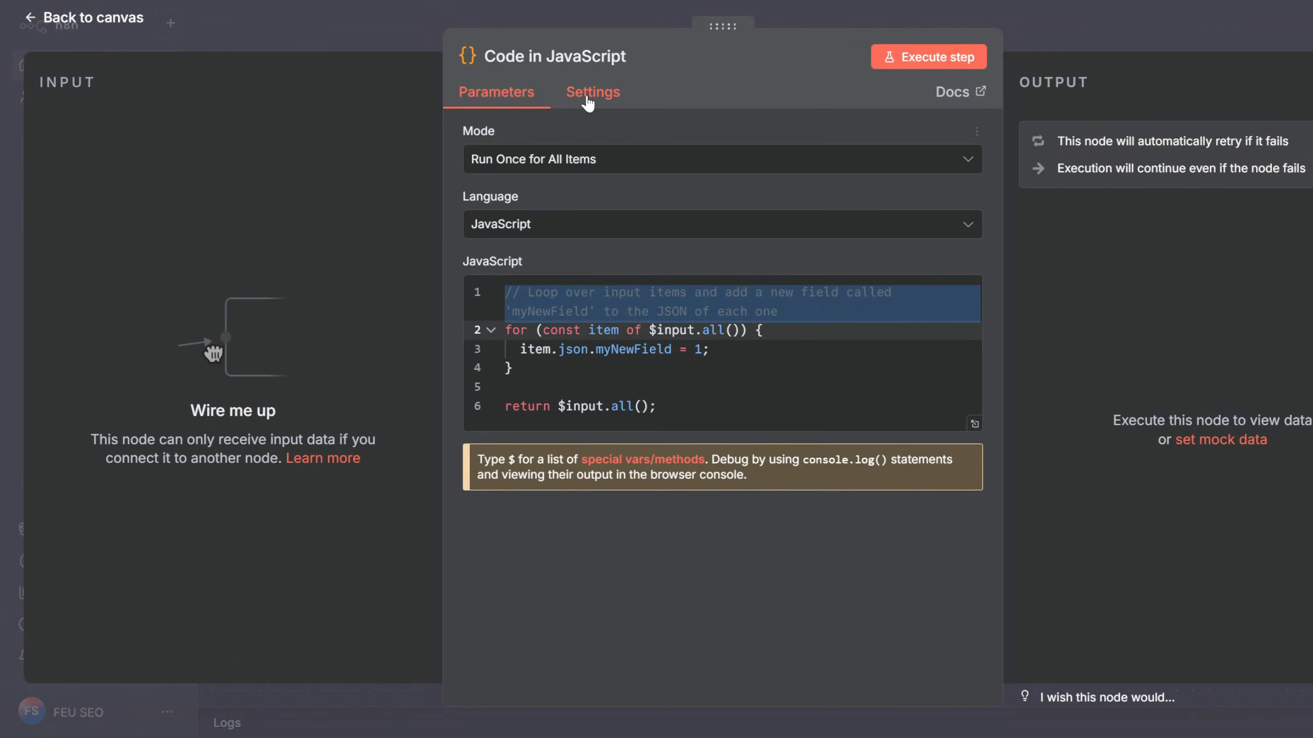
pyautogui.click(579, 94)
pyautogui.click(533, 488)
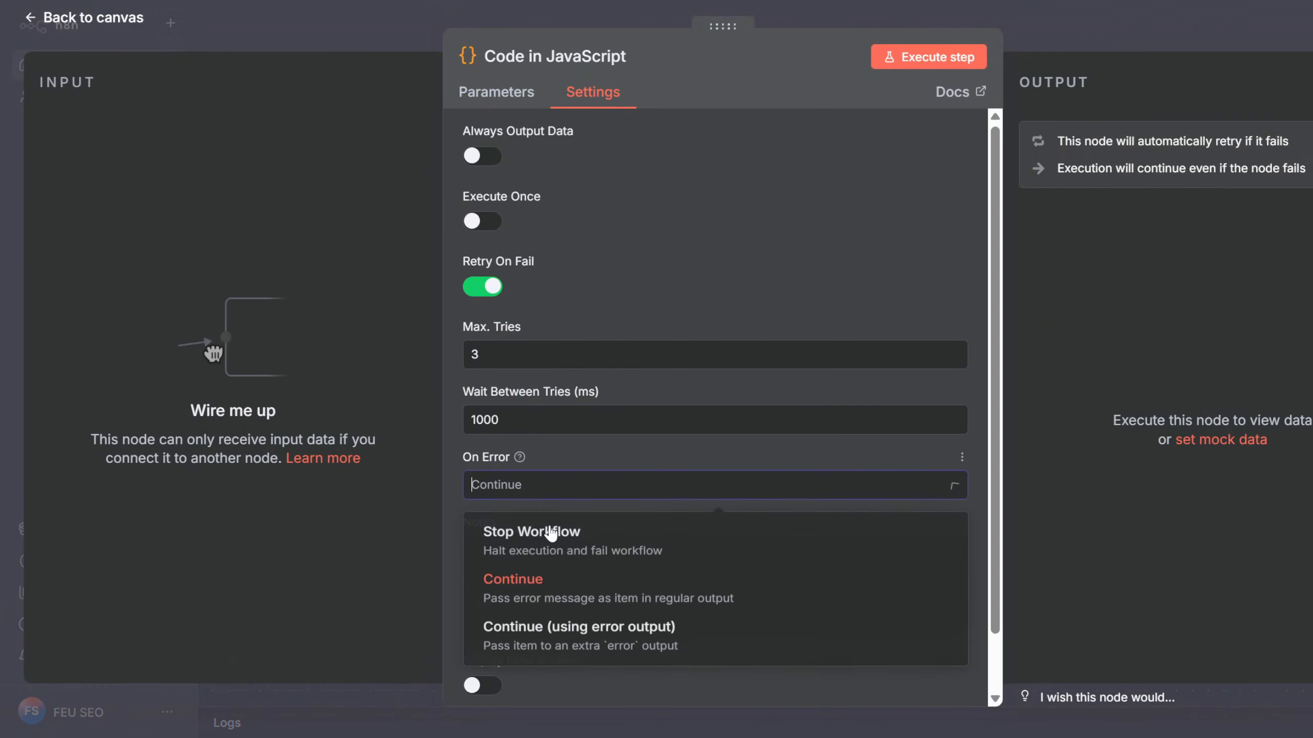
pyautogui.click(593, 656)
pyautogui.press('Escape')
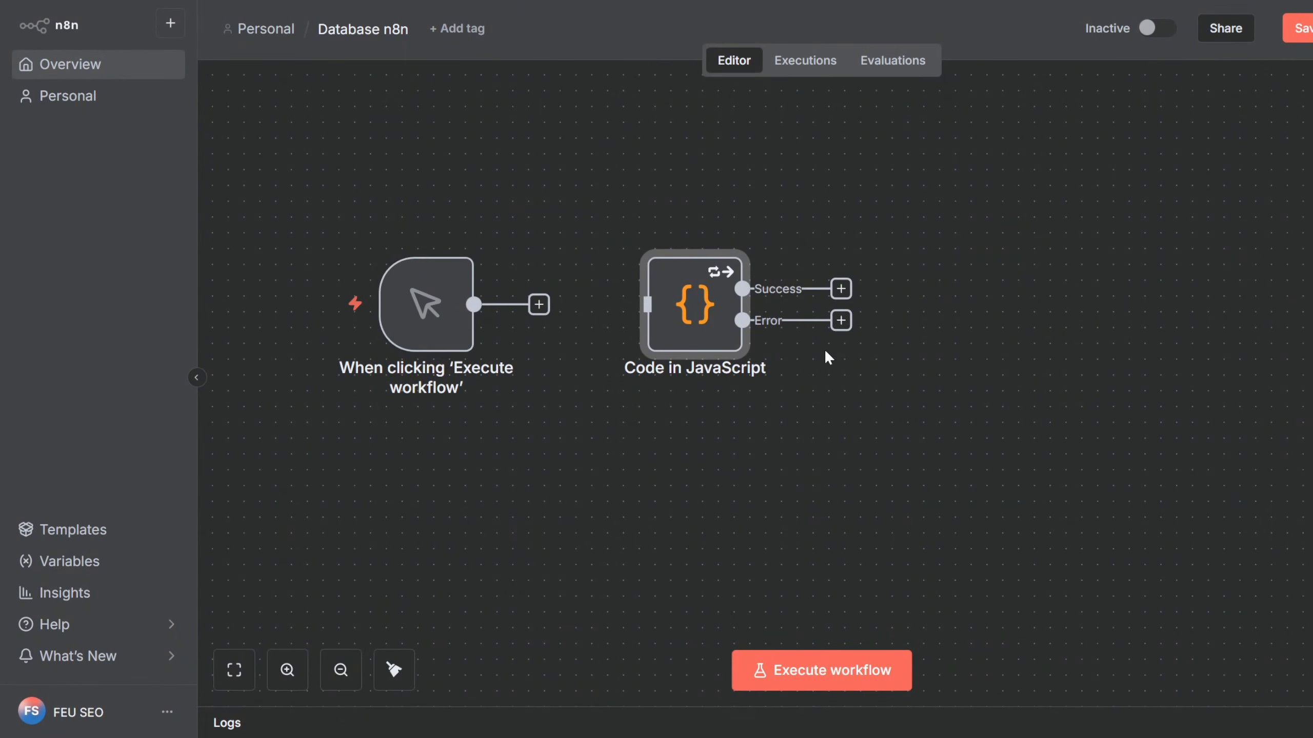
pyautogui.moveTo(840, 316); pyautogui.dragTo(1001, 459)
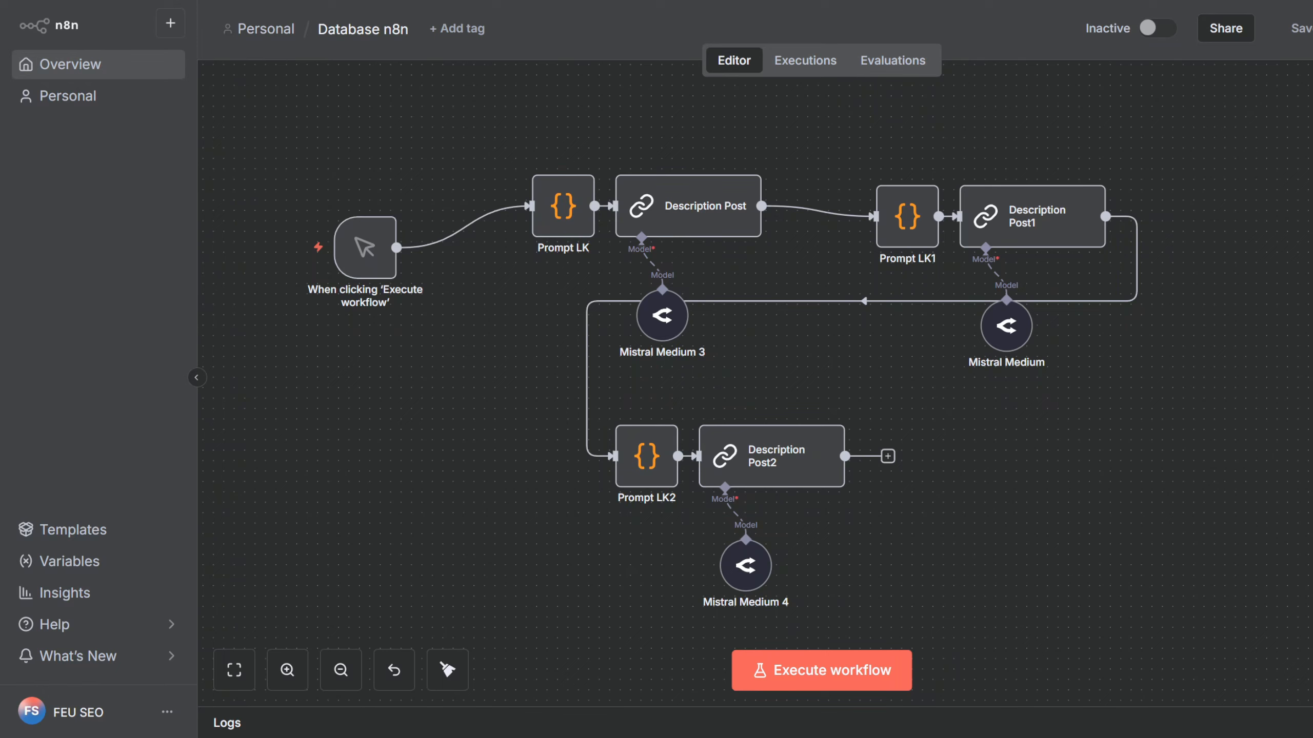
# Delete the connections from Description Post1 to Prompt LK2 and from the manual trigger to Prompt LK
pyautogui.click(874, 300)
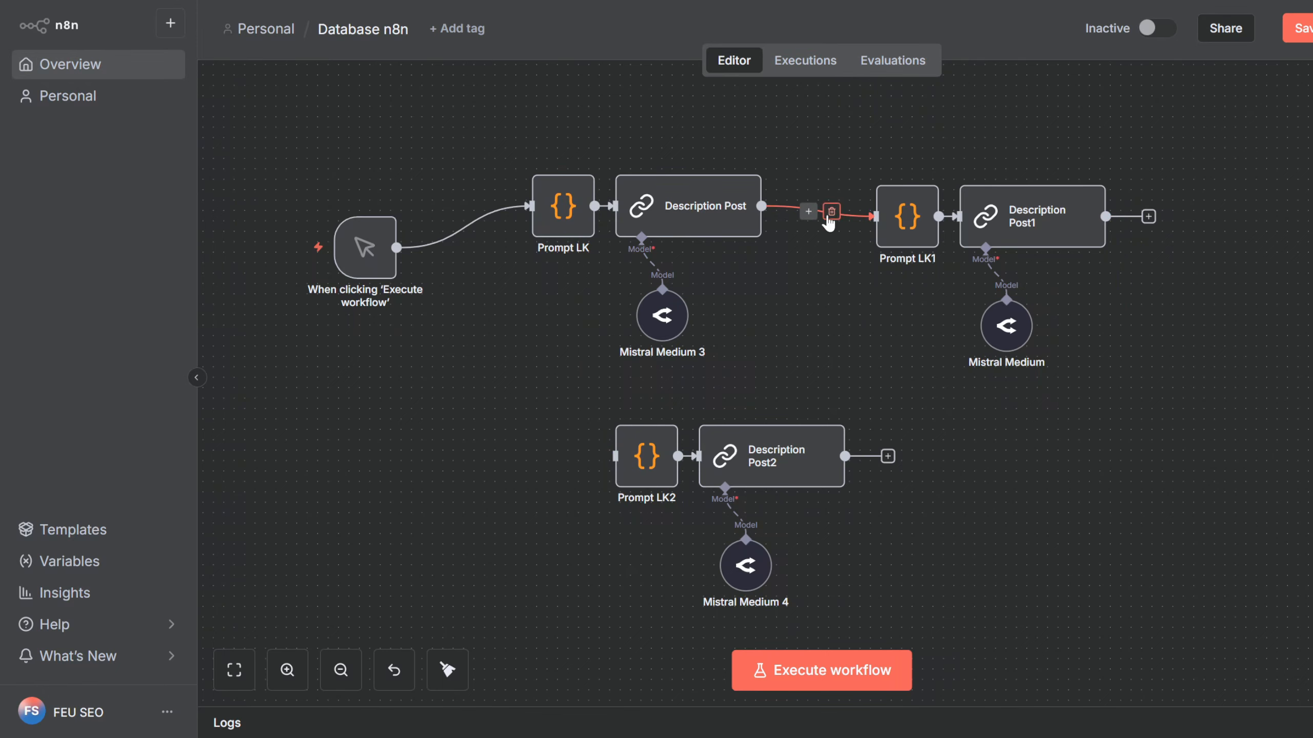
pyautogui.click(469, 224)
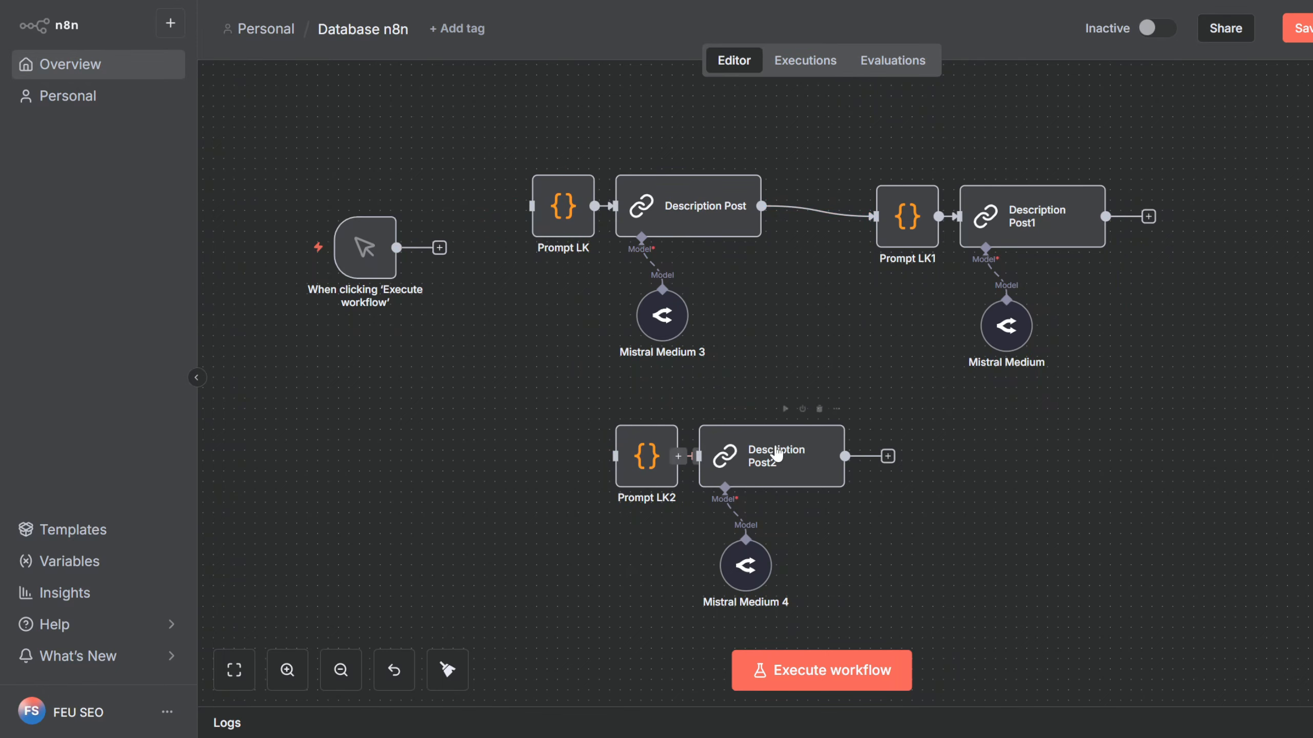
pyautogui.moveTo(547, 395); pyautogui.dragTo(1049, 626)
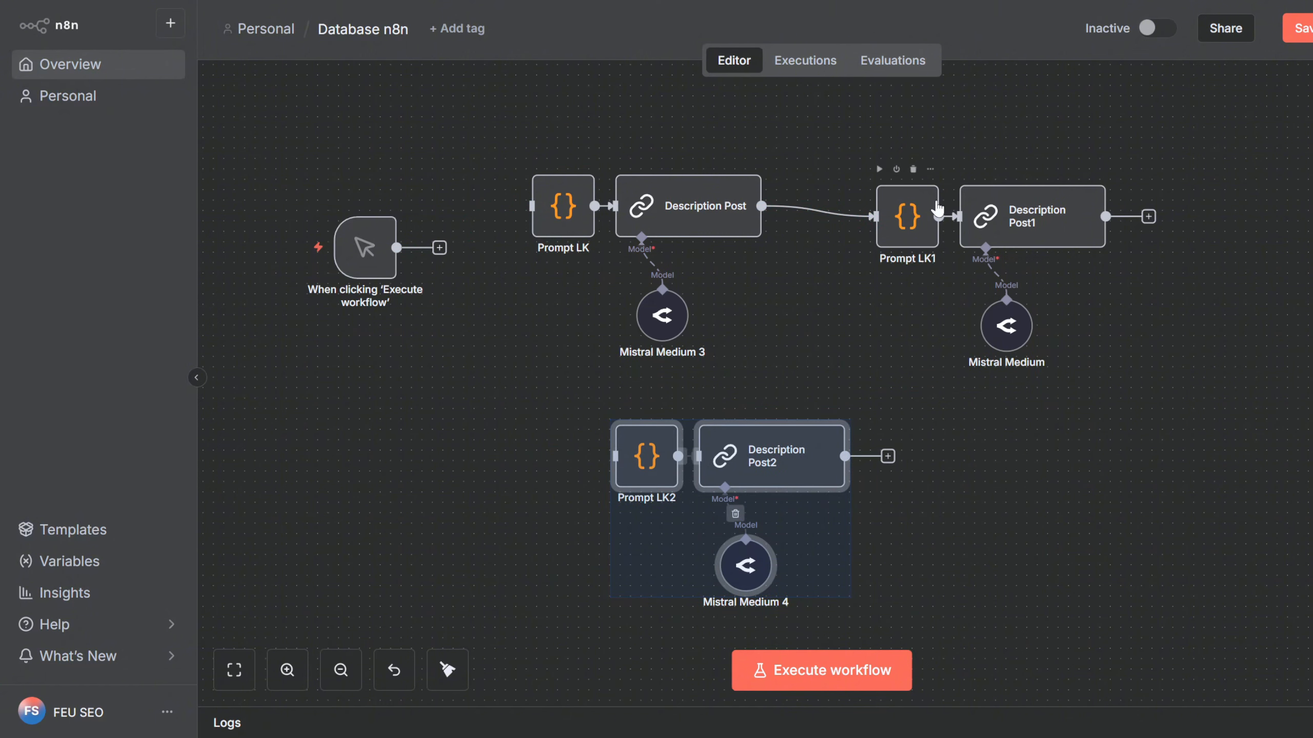
pyautogui.click(1142, 484)
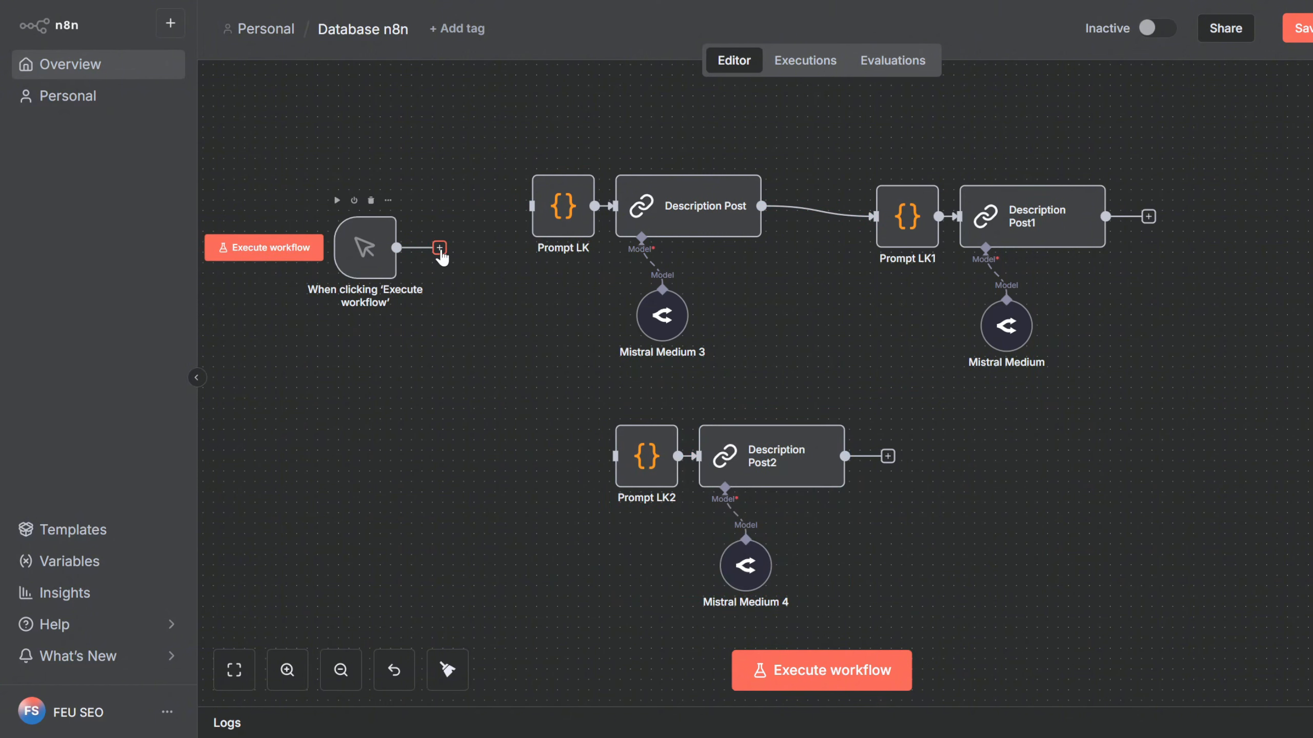
# Connect the manual trigger to the Prompt LK2 node and reposition the trigger on the canvas
pyautogui.moveTo(441, 255); pyautogui.dragTo(611, 470)
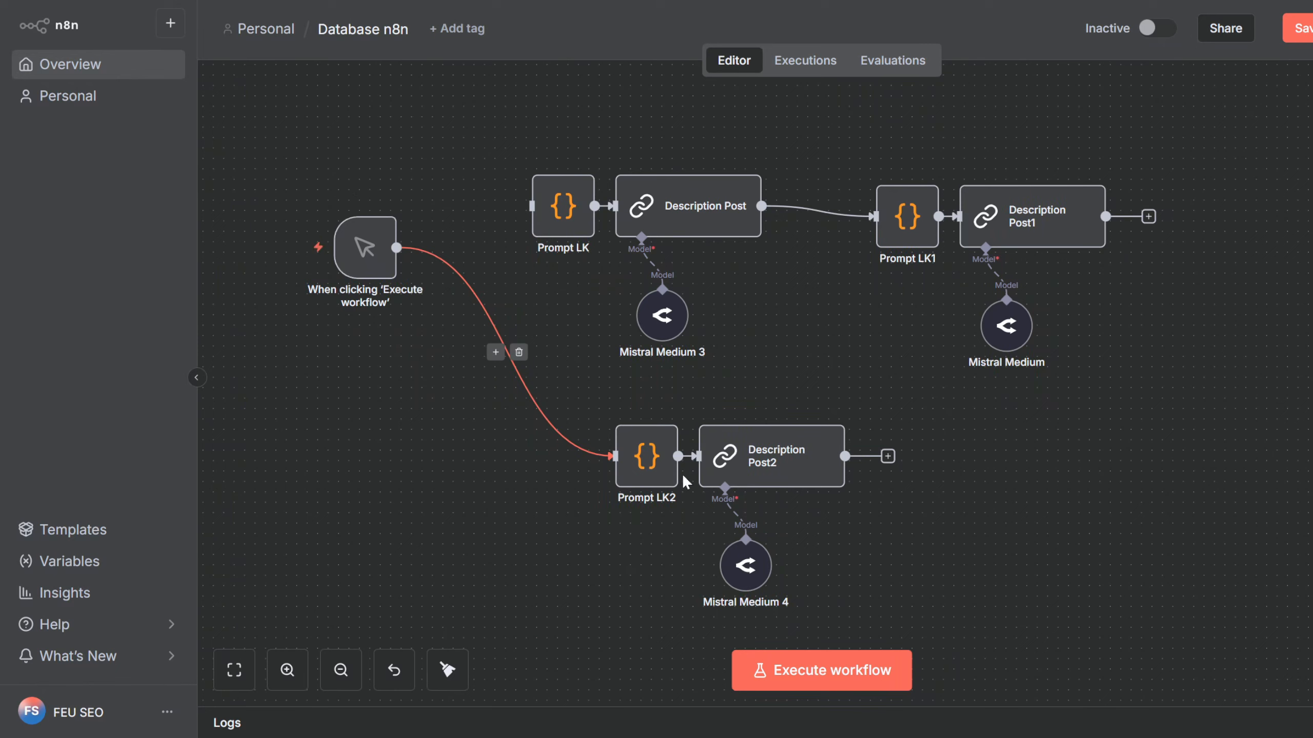
pyautogui.moveTo(670, 466)
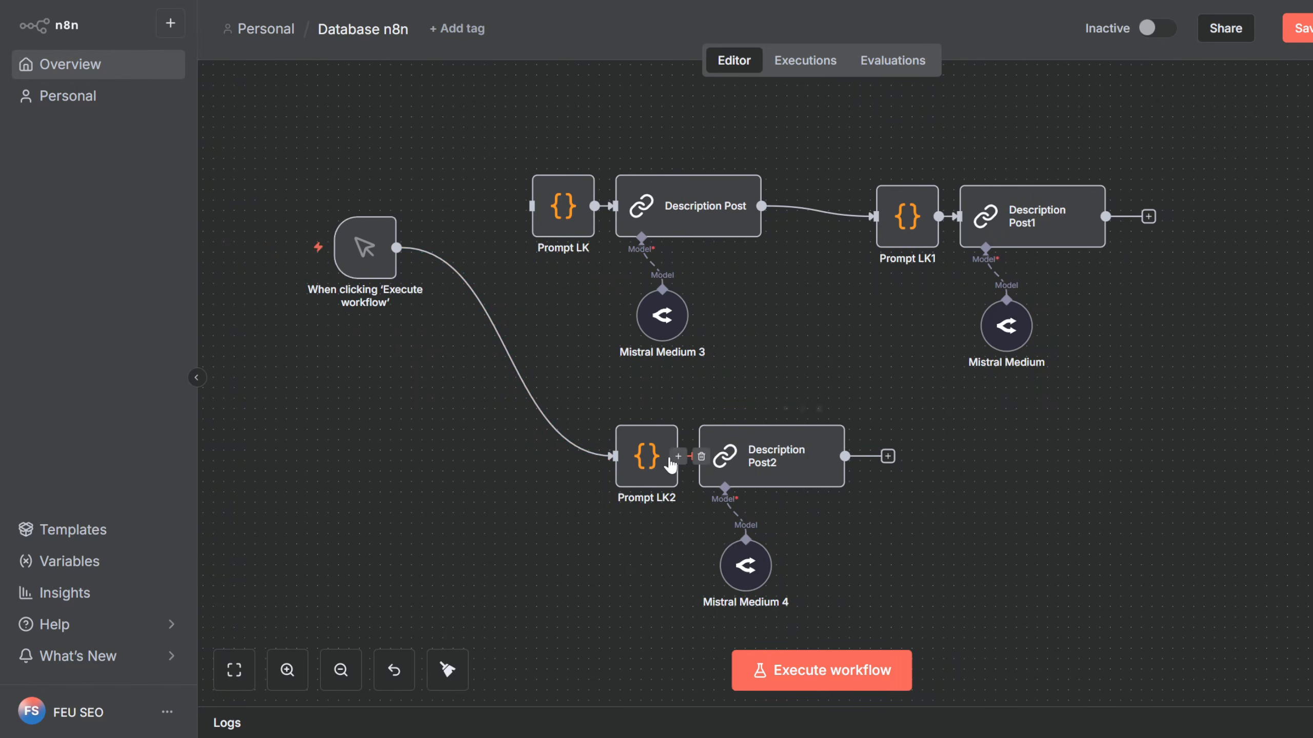
pyautogui.moveTo(364, 252); pyautogui.dragTo(524, 451)
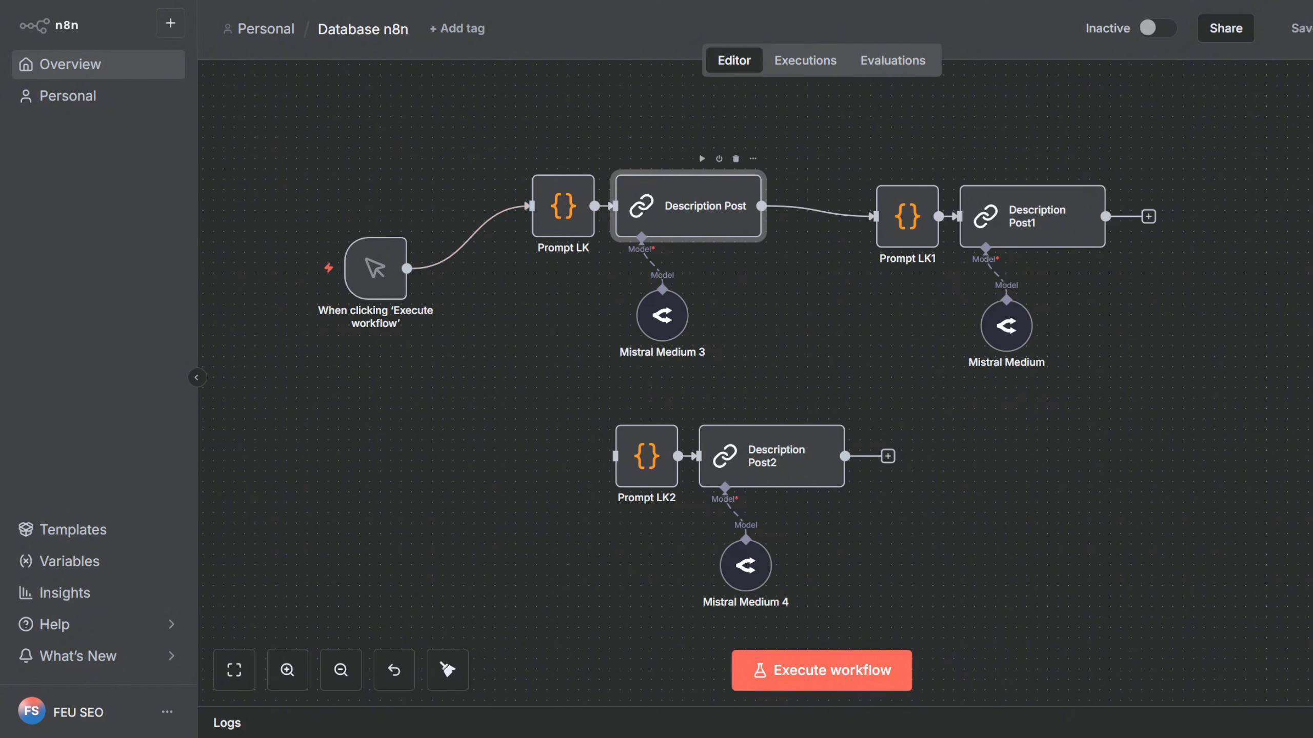
# Deactivate the Description Post, Prompt LK, Prompt LK1 and Description Post1 nodes
pyautogui.press('d')
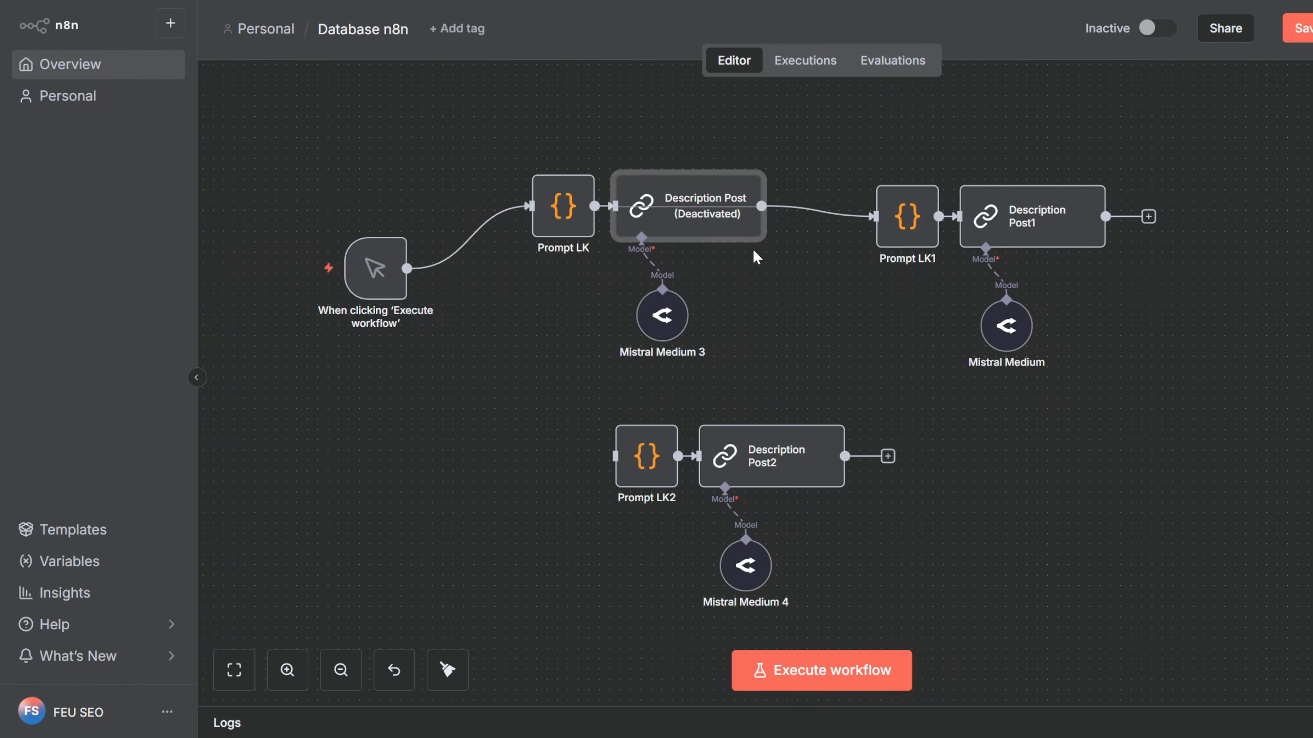
pyautogui.click(574, 220)
pyautogui.press('d')
pyautogui.click(907, 228)
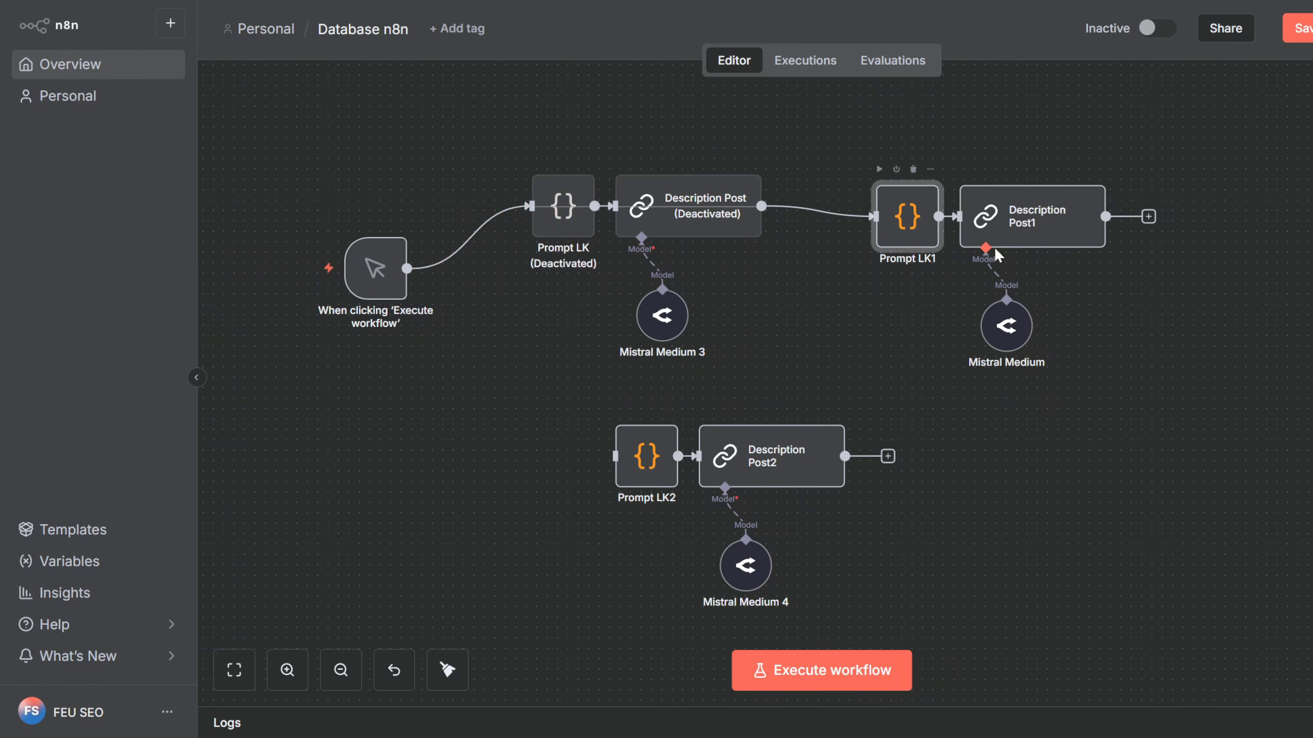
pyautogui.press('d')
pyautogui.click(995, 240)
pyautogui.press('d')
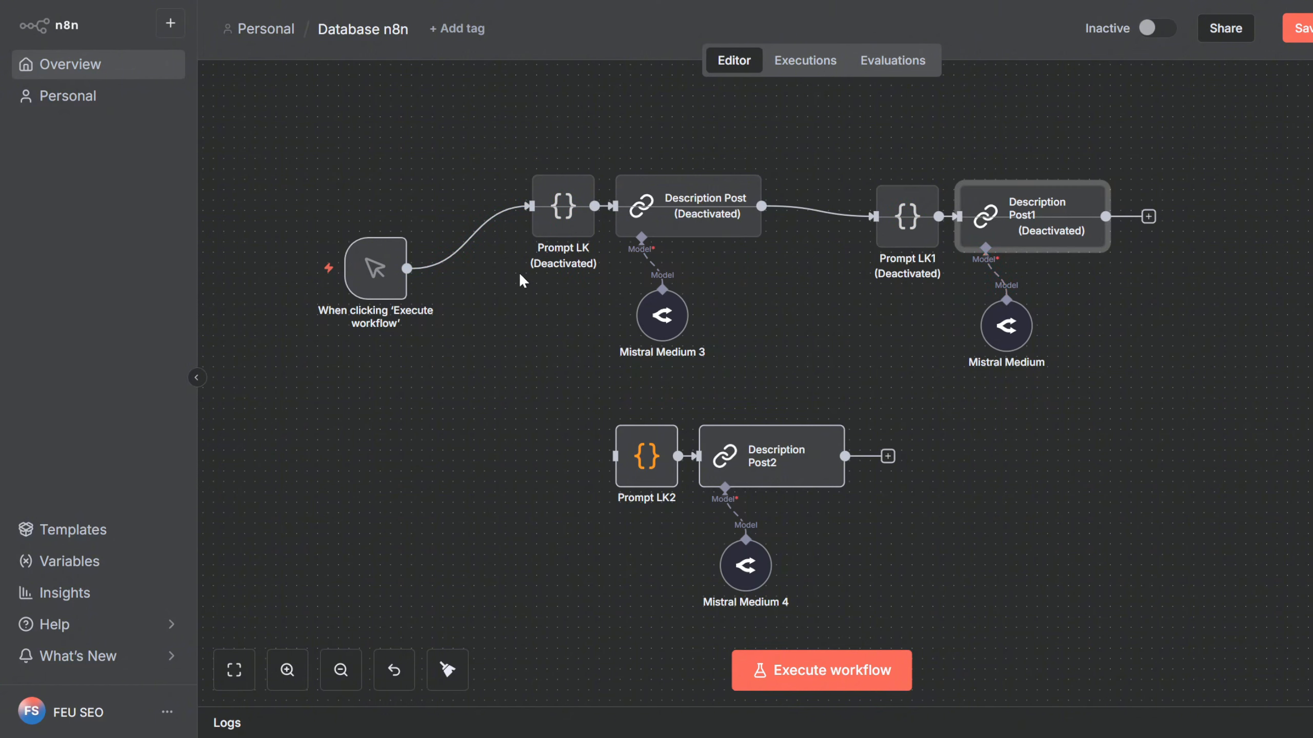
# Reactivate the Prompt LK, Description Post, Prompt LK1 and Description Post1 nodes
pyautogui.click(563, 218)
pyautogui.press('d')
pyautogui.click(701, 231)
pyautogui.press('d')
pyautogui.click(920, 233)
pyautogui.press('d')
pyautogui.click(1049, 228)
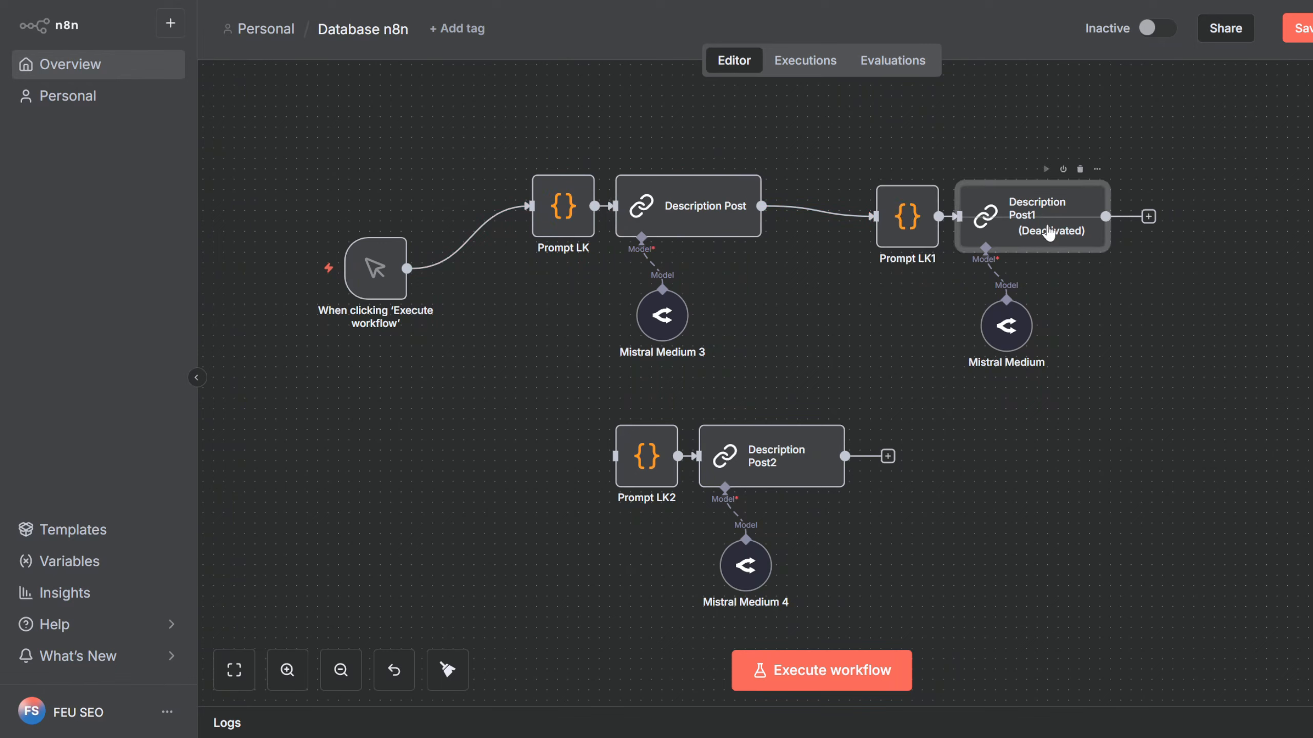
pyautogui.press('d')
# Duplicate the Description Post node and move the copy into the empty space below the upper row of nodes
pyautogui.click(708, 223)
pyautogui.hotkey('ctrl', 'd')
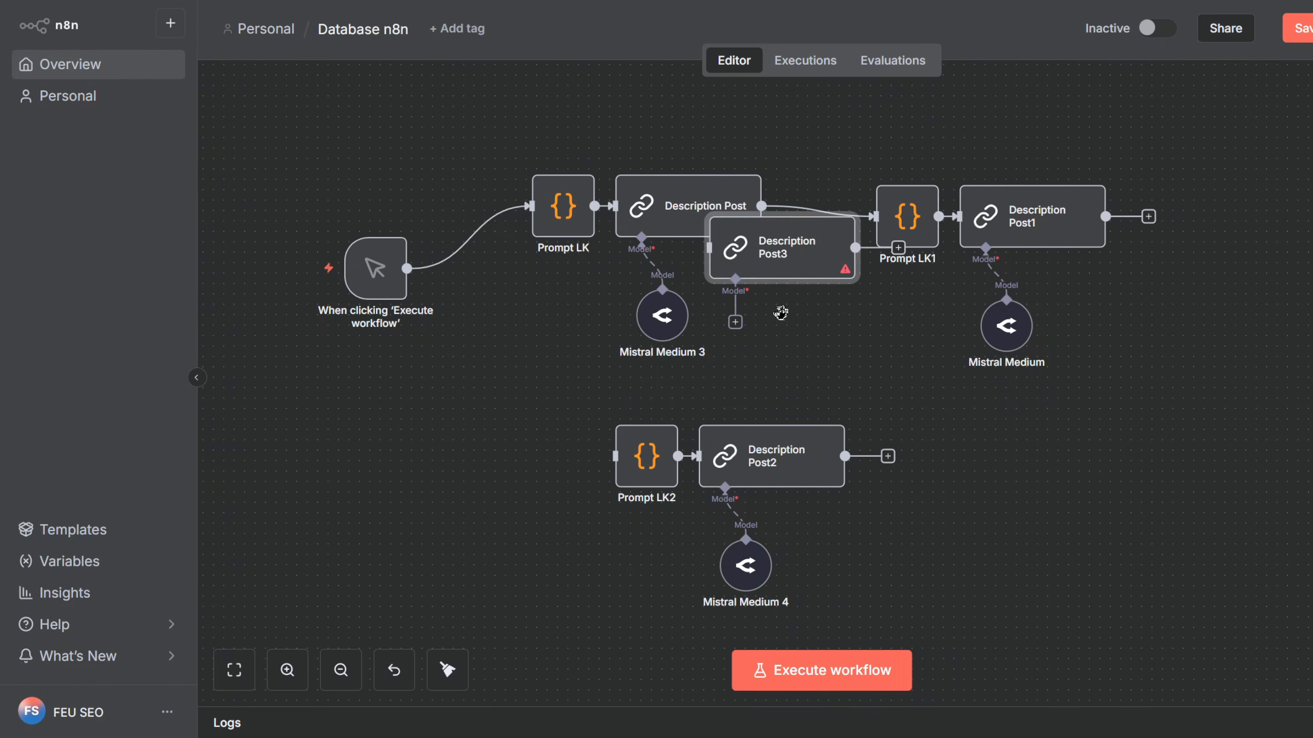
pyautogui.moveTo(793, 265); pyautogui.dragTo(839, 369)
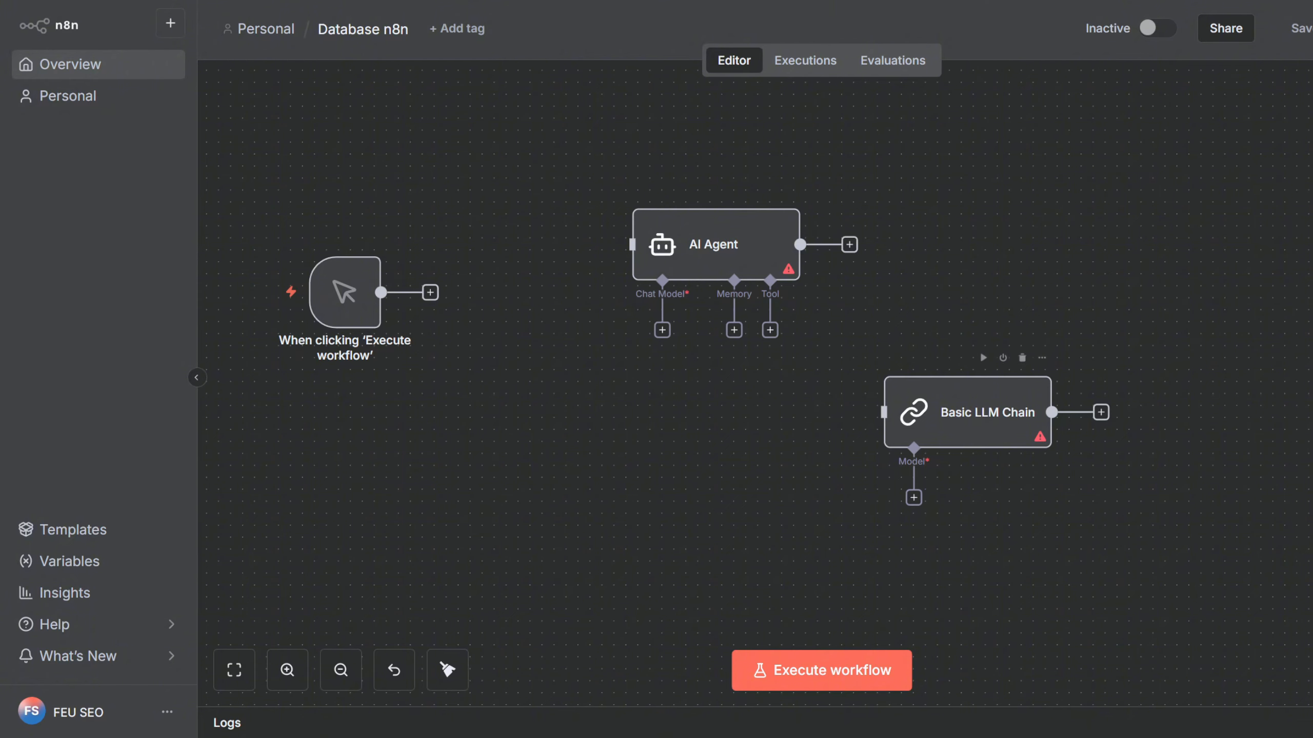
# Move the Basic LLM Chain node below and nearer the trigger, and shift the AI Agent node farther away from it
pyautogui.moveTo(959, 428); pyautogui.dragTo(599, 476)
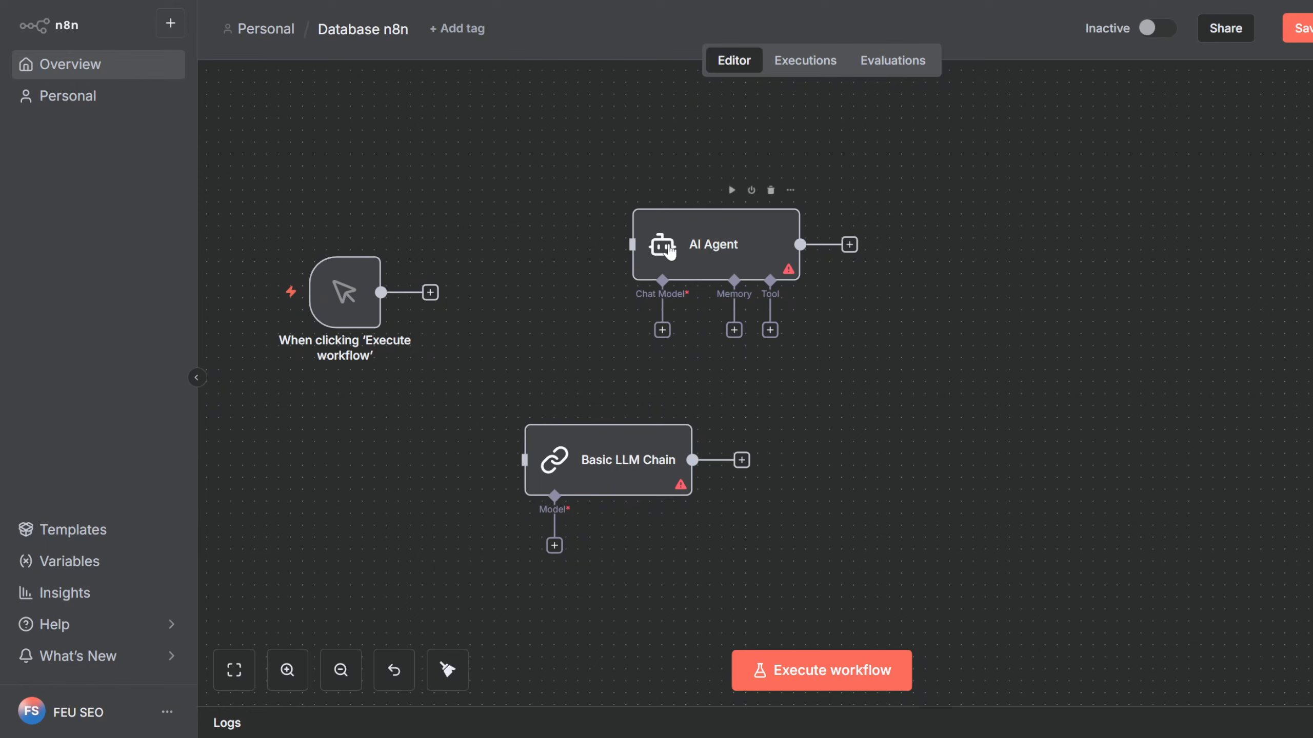
pyautogui.moveTo(687, 253); pyautogui.dragTo(878, 253)
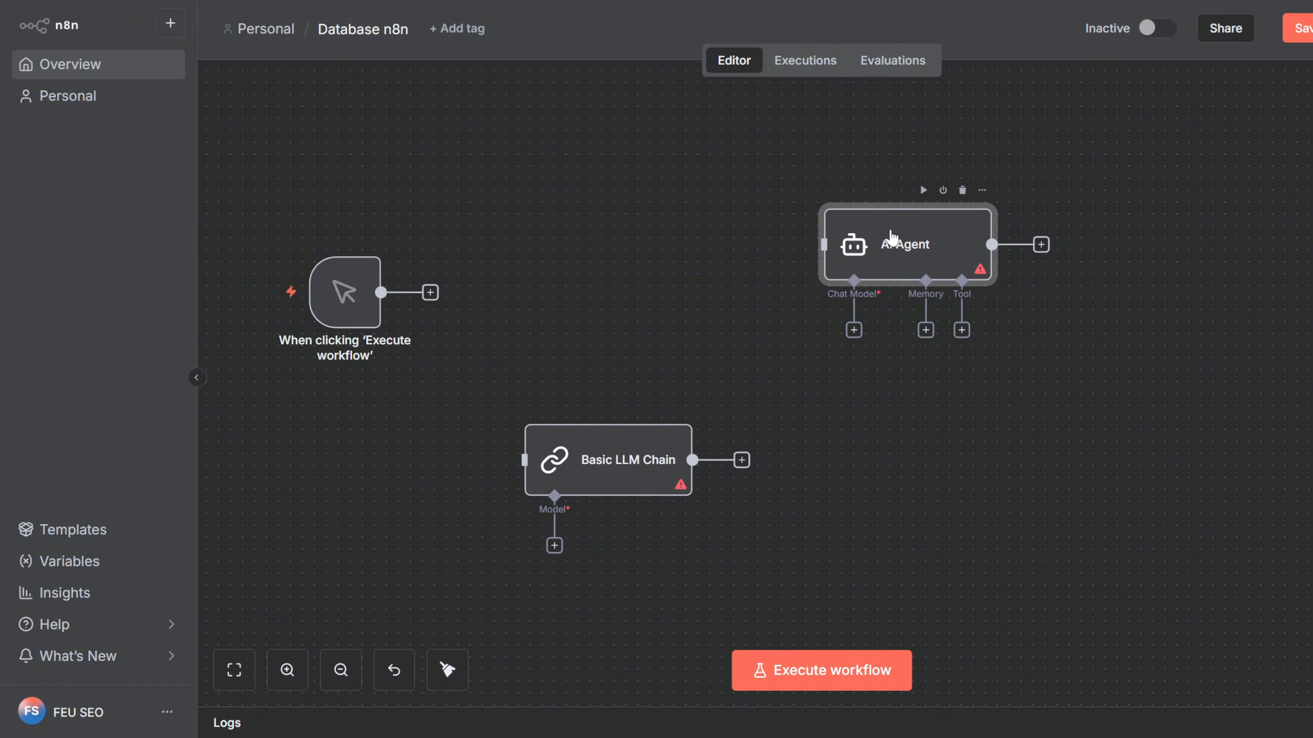
pyautogui.moveTo(907, 261); pyautogui.dragTo(978, 272)
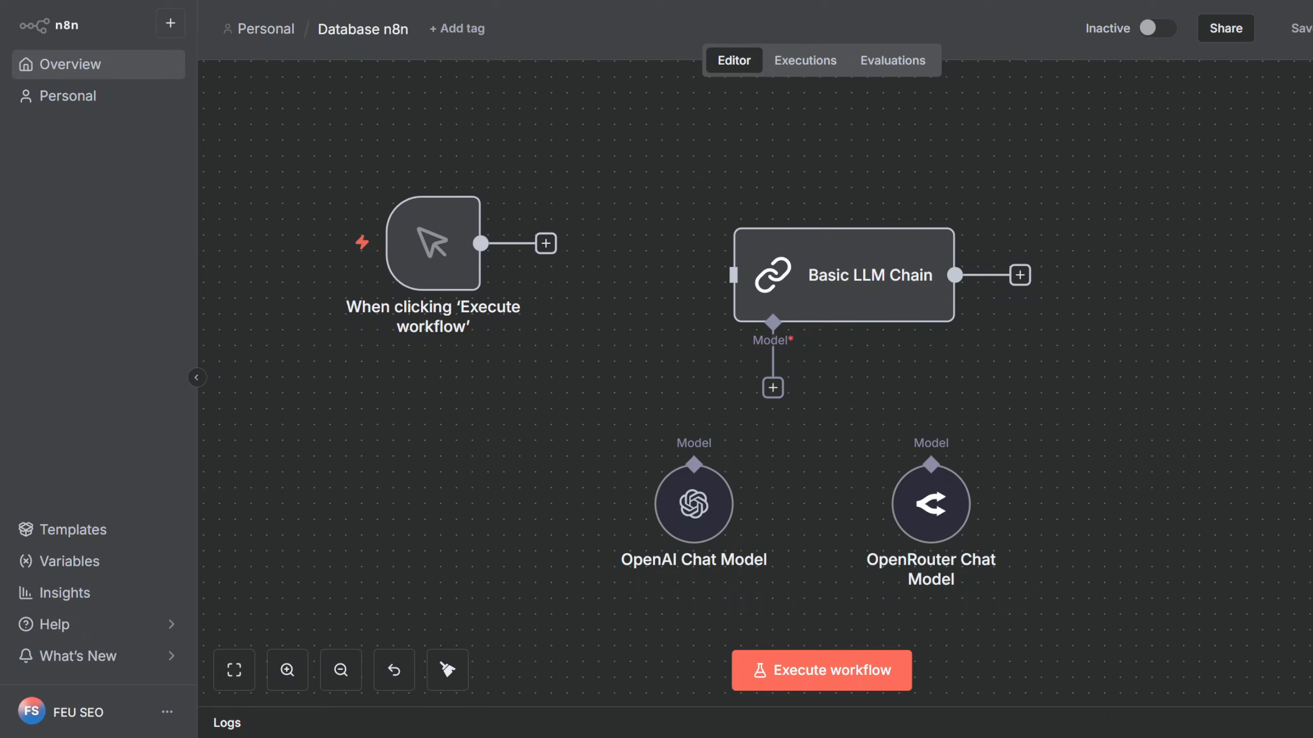
# Connect the OpenRouter Chat Model to the Basic LLM Chain, filter its model list by ":free" and browse the matching models
pyautogui.moveTo(773, 387); pyautogui.dragTo(935, 517)
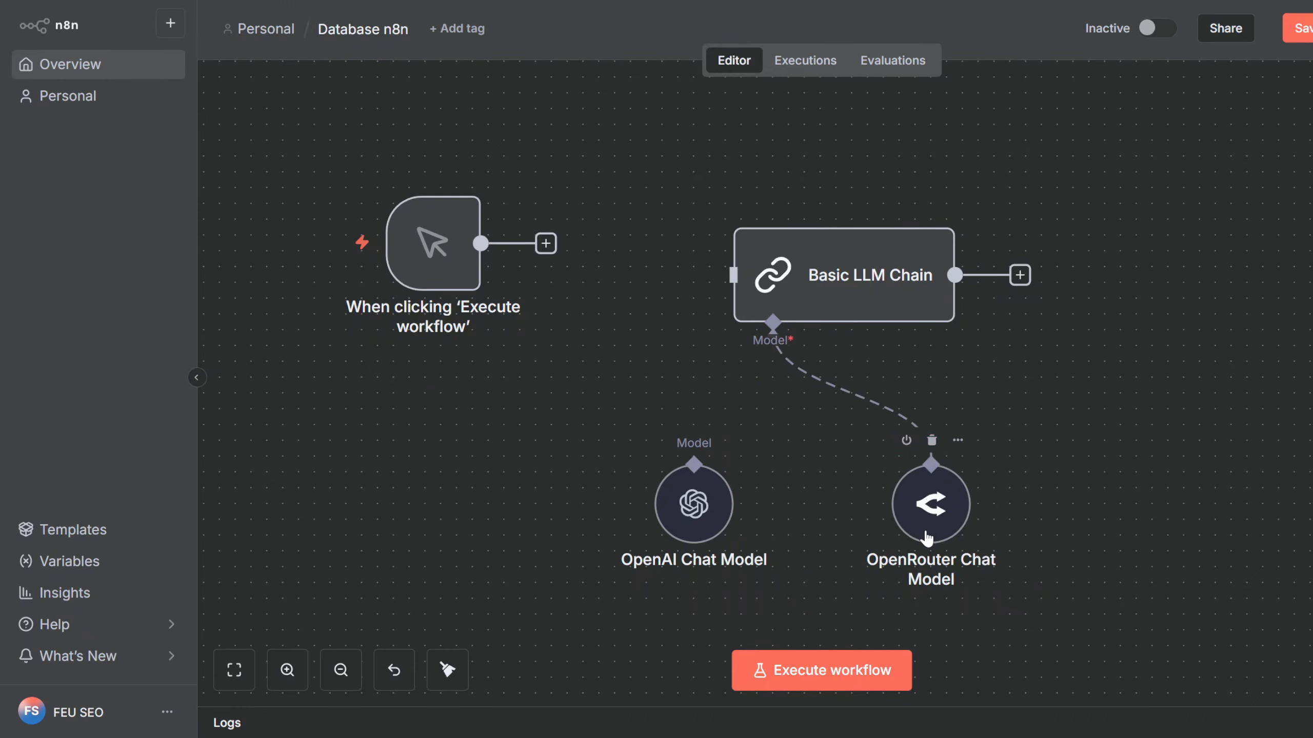
pyautogui.doubleClick(931, 532)
pyautogui.click(763, 218)
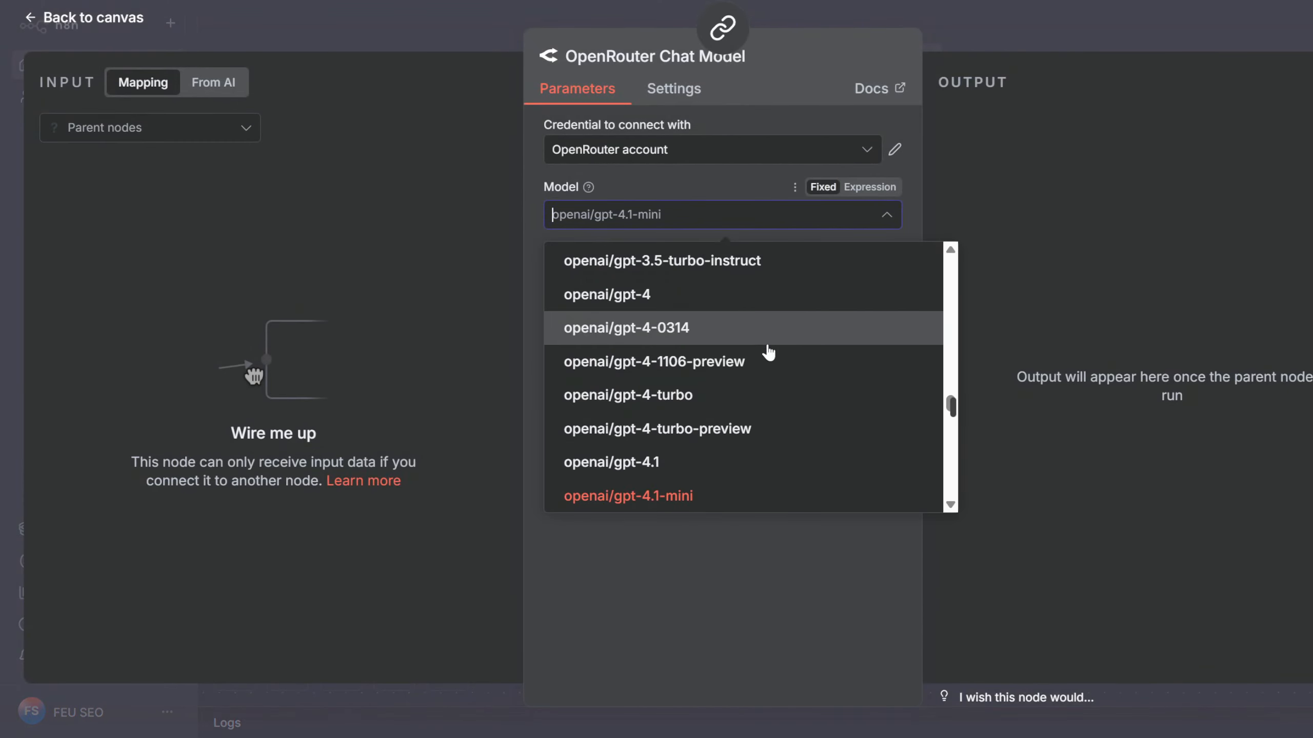
pyautogui.scroll(-10, 769, 350)
pyautogui.write(':free')
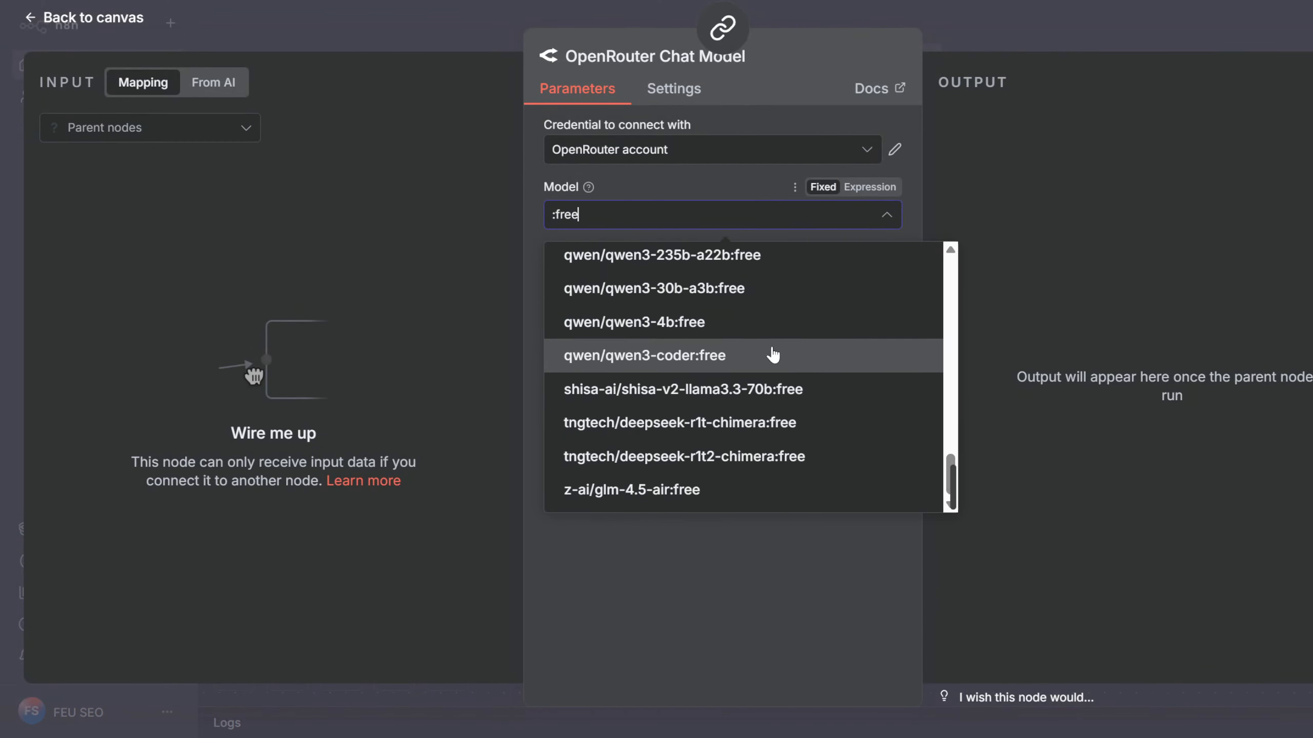
pyautogui.scroll(5, 780, 345)
pyautogui.scroll(3, 787, 347)
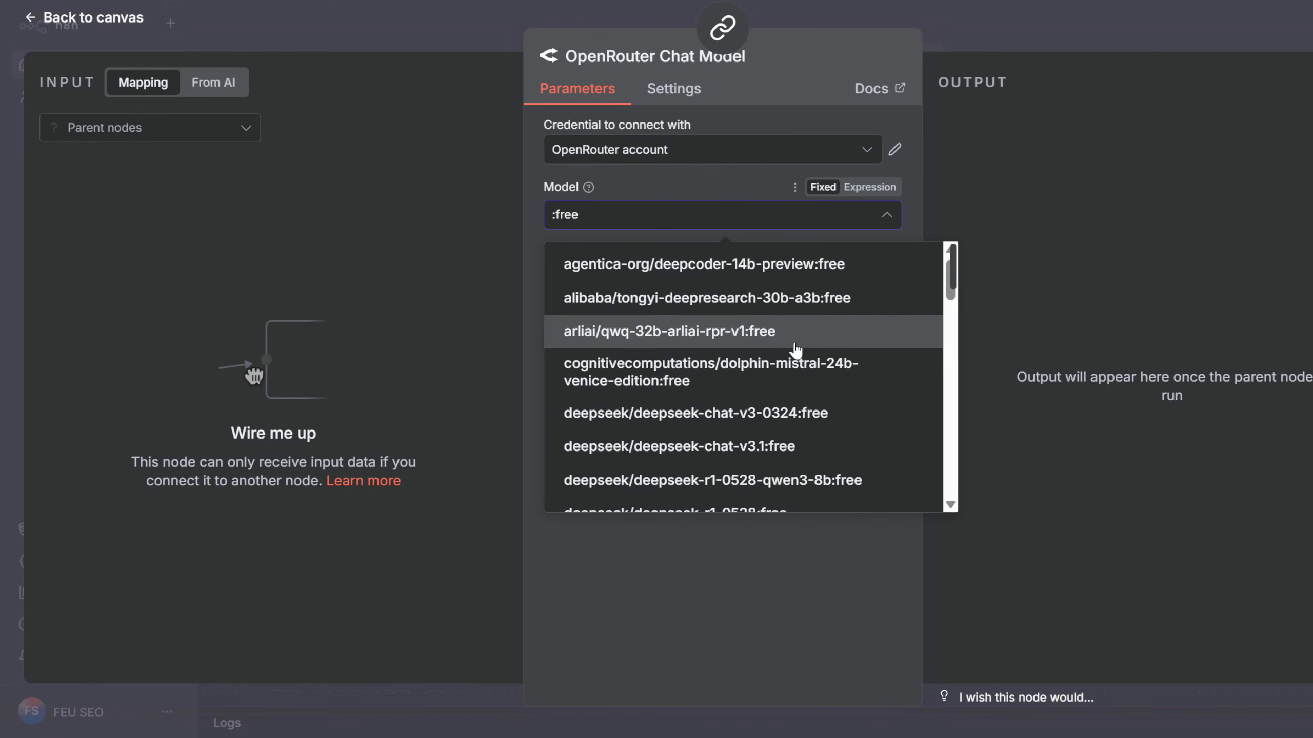
pyautogui.scroll(-8, 811, 369)
pyautogui.scroll(-3, 814, 376)
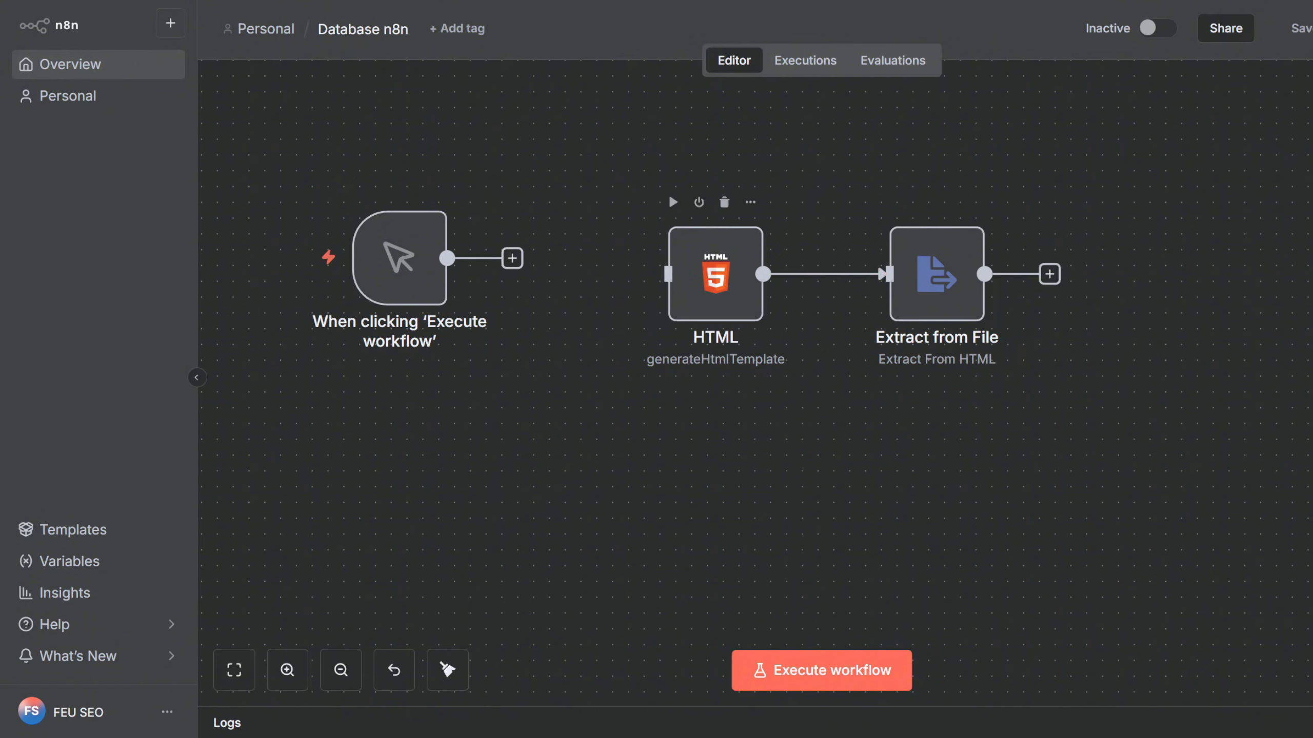
# Set the HTML node's On Error behaviour to Continue
pyautogui.doubleClick(716, 274)
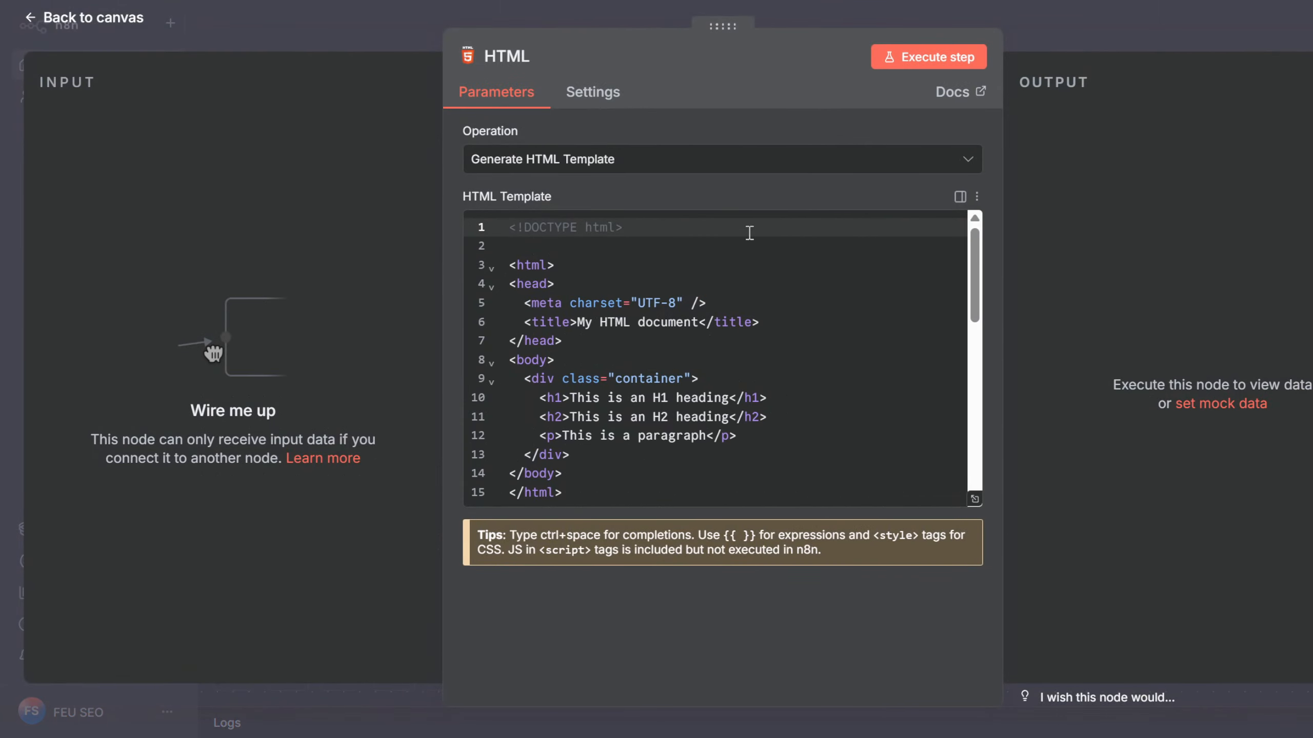
pyautogui.click(592, 94)
pyautogui.click(509, 354)
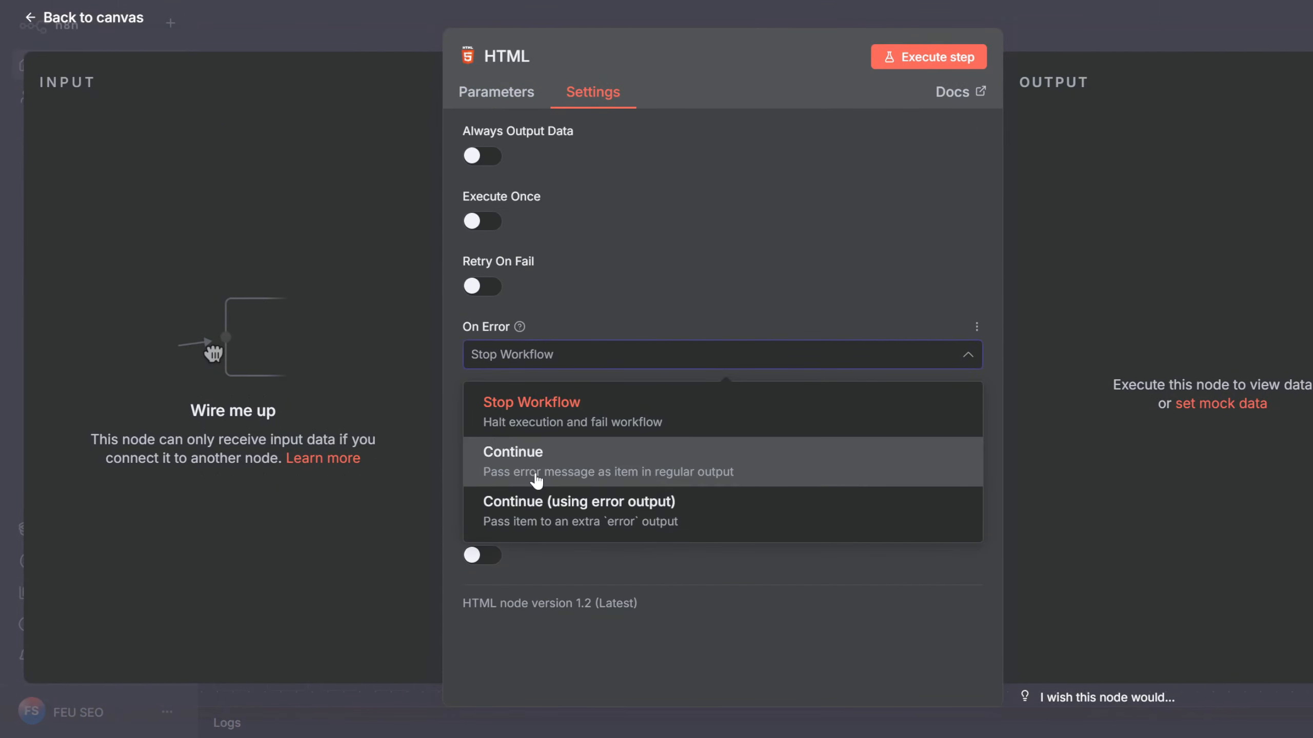
pyautogui.click(536, 474)
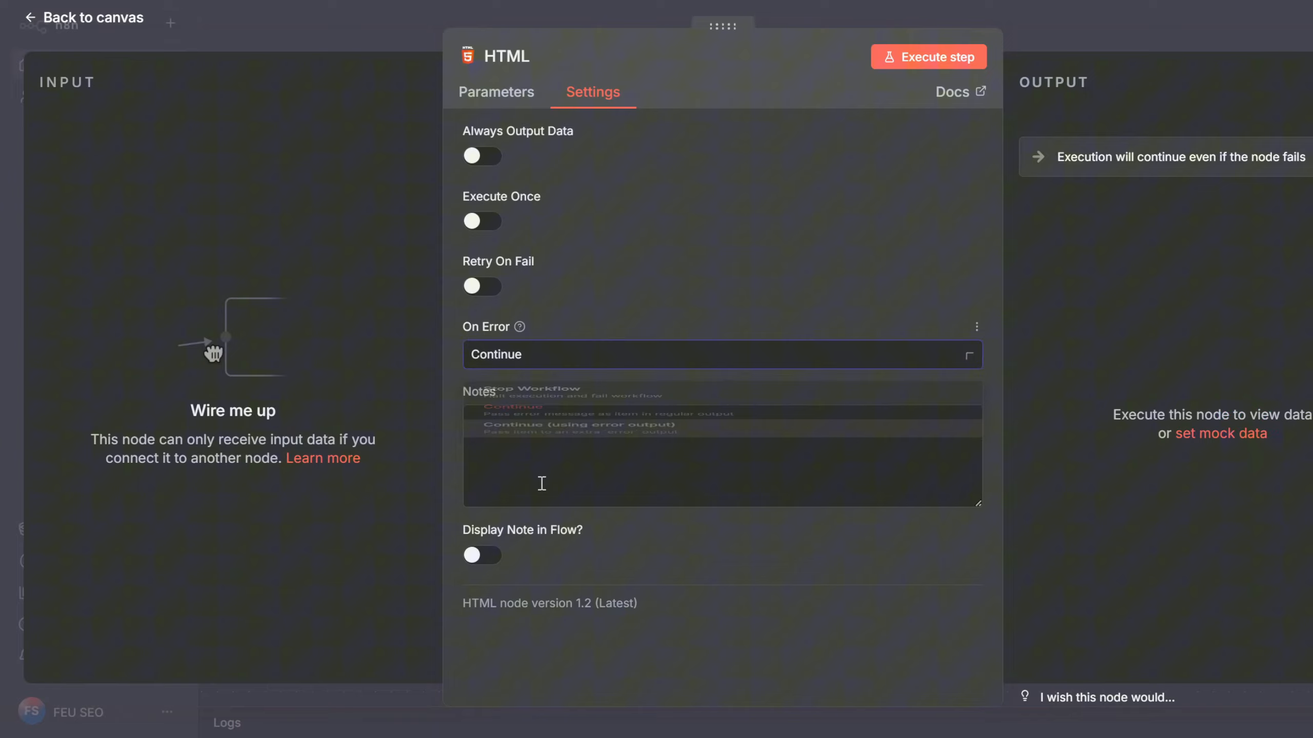
# Close the HTML node's settings and box-select the HTML and Extract from File nodes together on the canvas
pyautogui.click(373, 32)
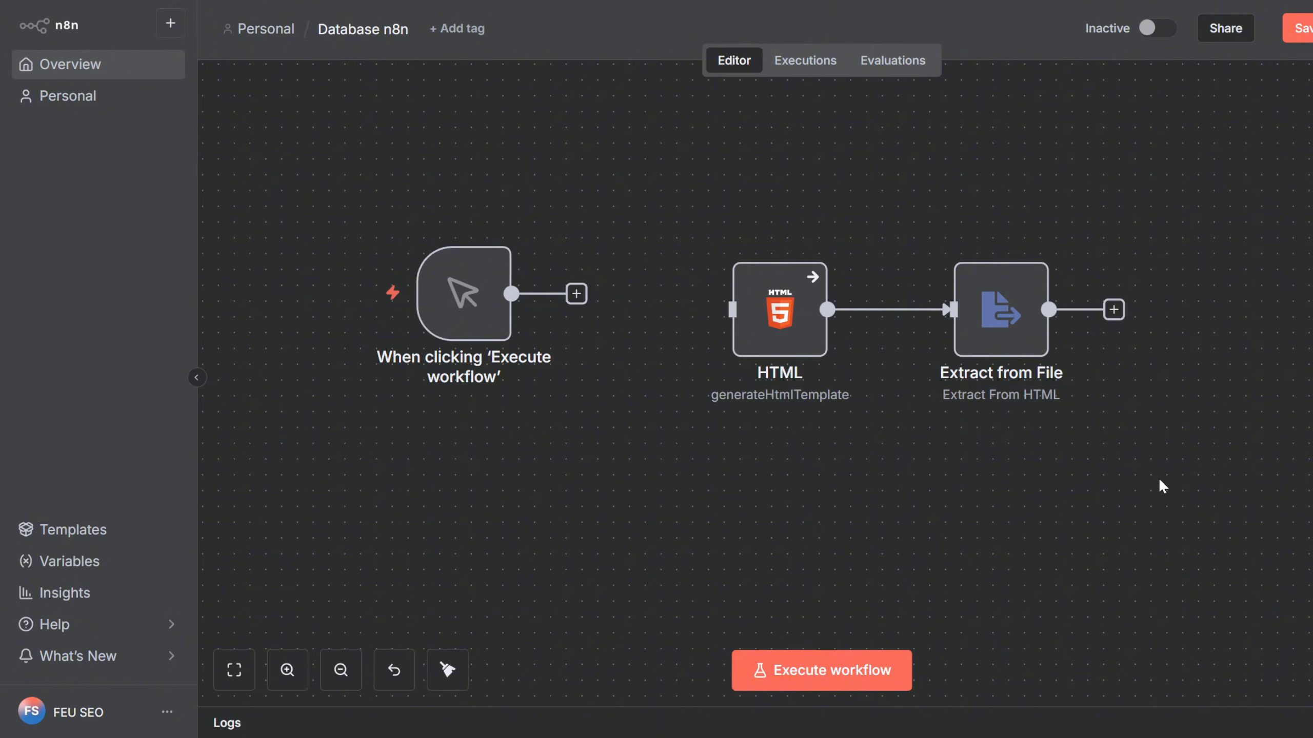
pyautogui.moveTo(1185, 492); pyautogui.dragTo(723, 252)
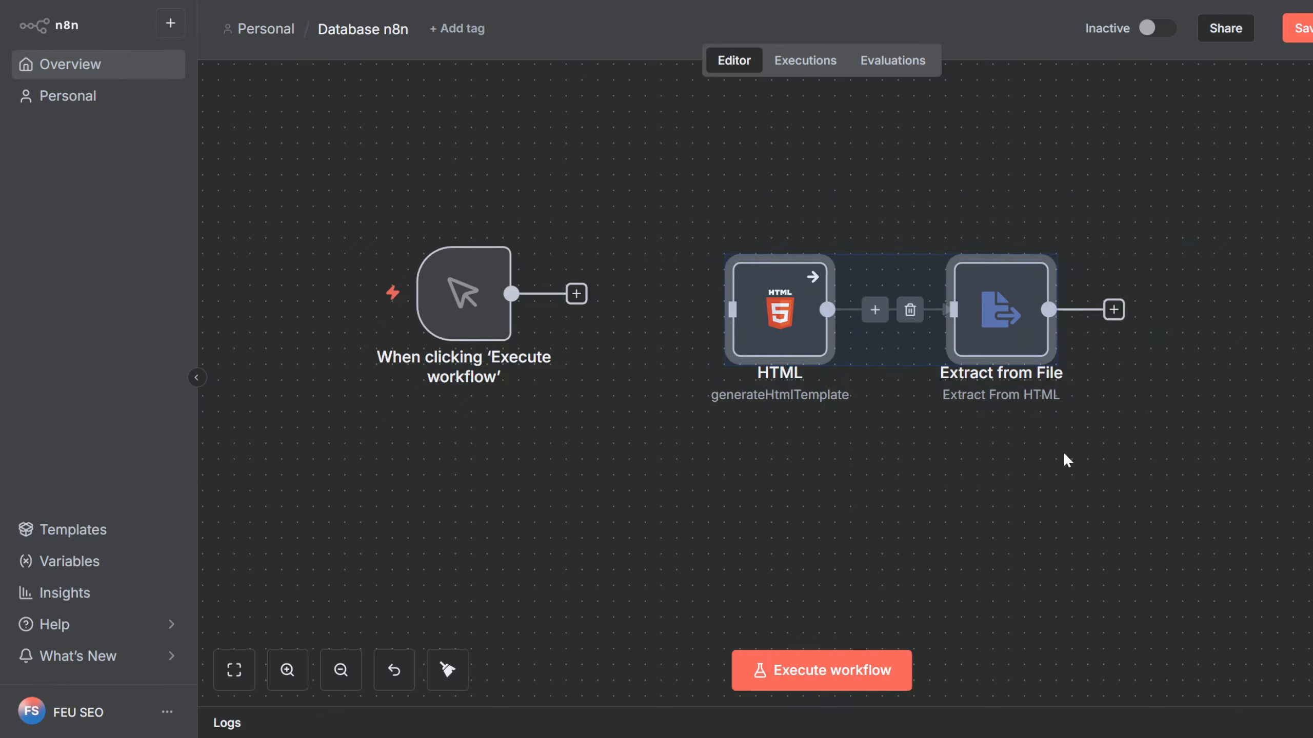
pyautogui.click(933, 479)
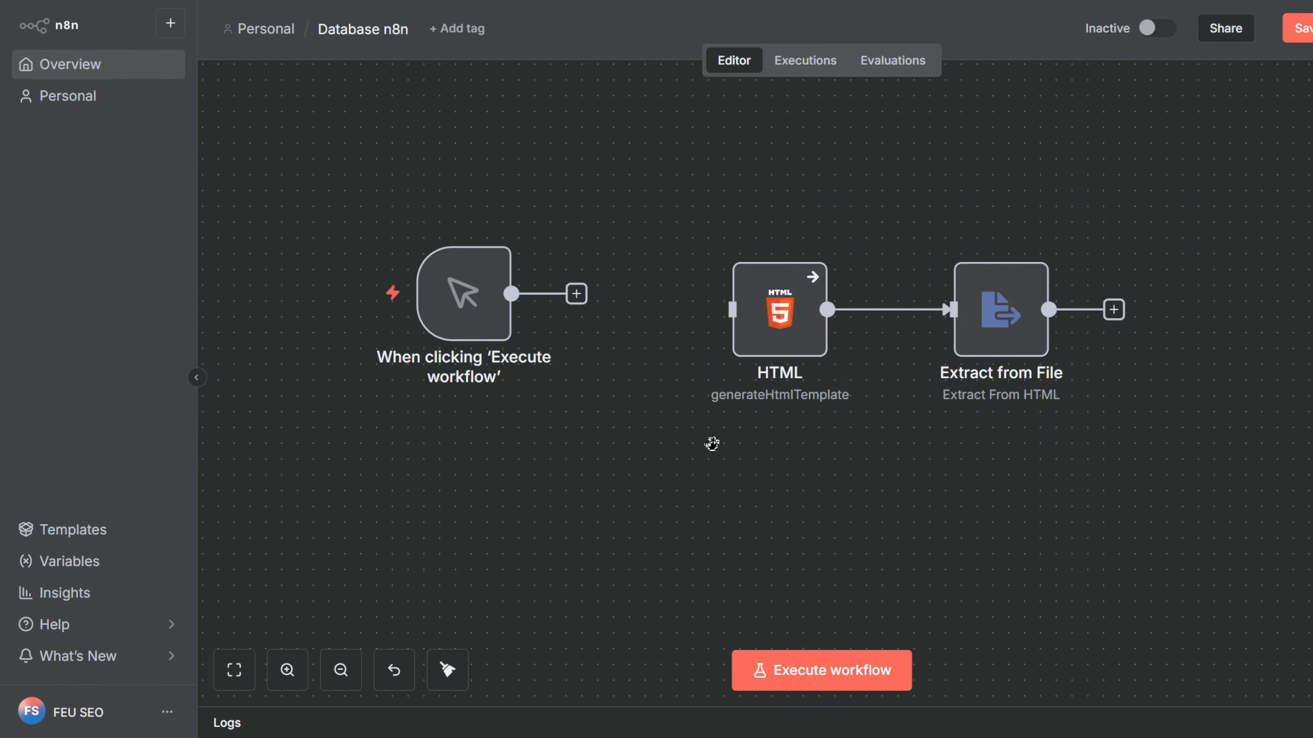
# Look over the trigger, HTML and Extract from File nodes from different positions and magnifications, using the canvas minimap as well
pyautogui.moveTo(642, 450); pyautogui.dragTo(830, 401)
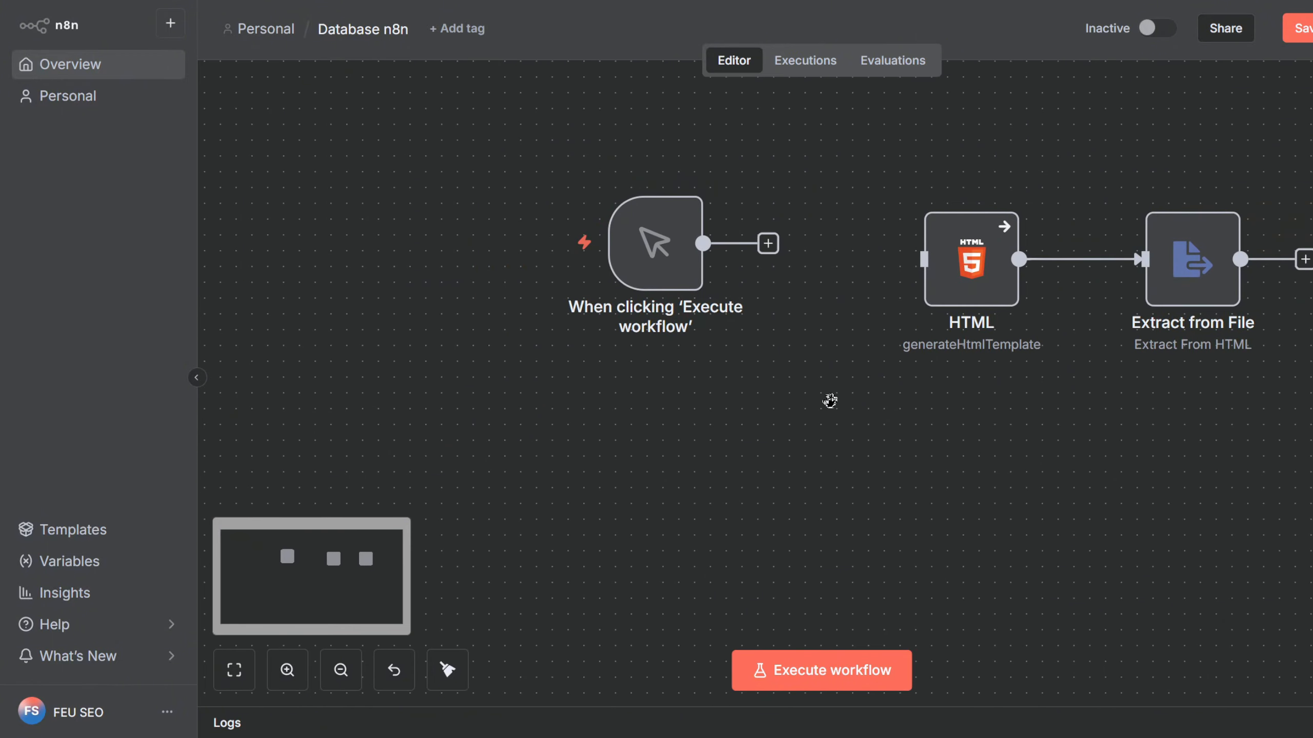
pyautogui.moveTo(1182, 404); pyautogui.dragTo(1034, 516)
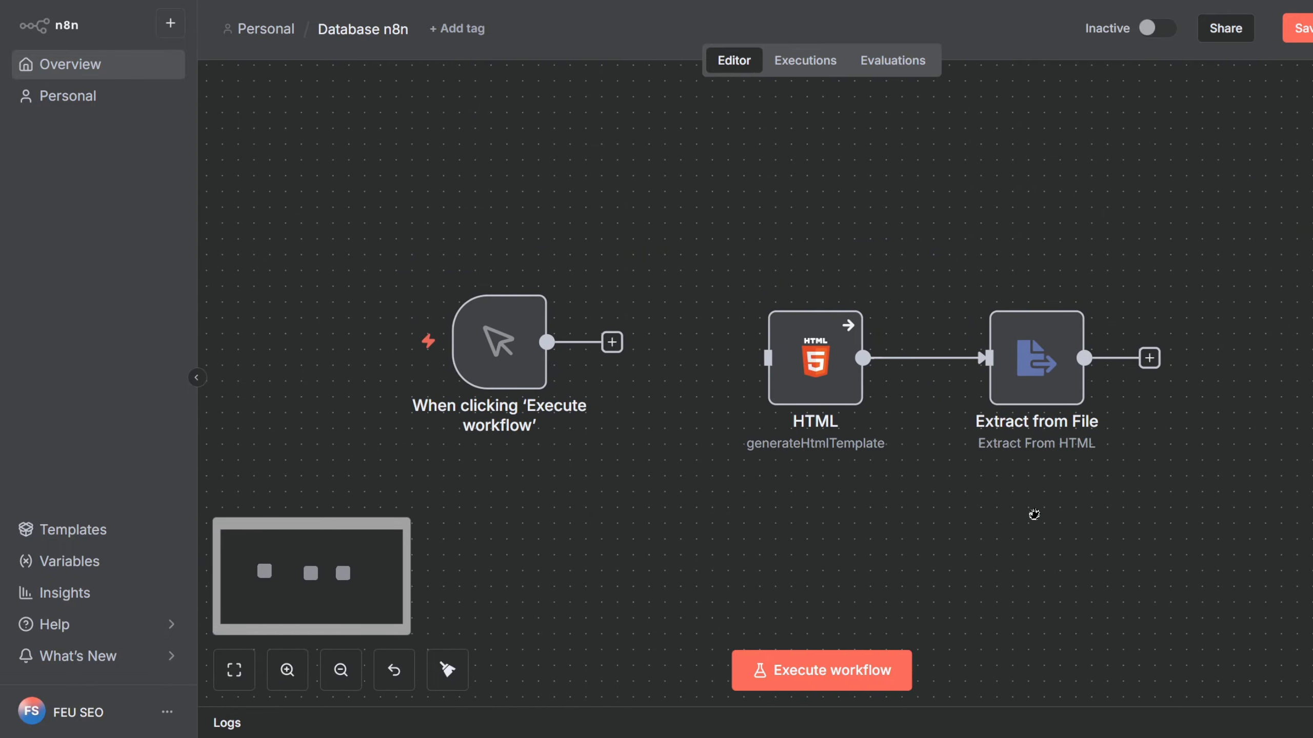
pyautogui.scroll(-3, 1031, 508)
pyautogui.scroll(-3, 1032, 508)
pyautogui.scroll(7, 1010, 496)
pyautogui.moveTo(784, 538); pyautogui.dragTo(940, 485)
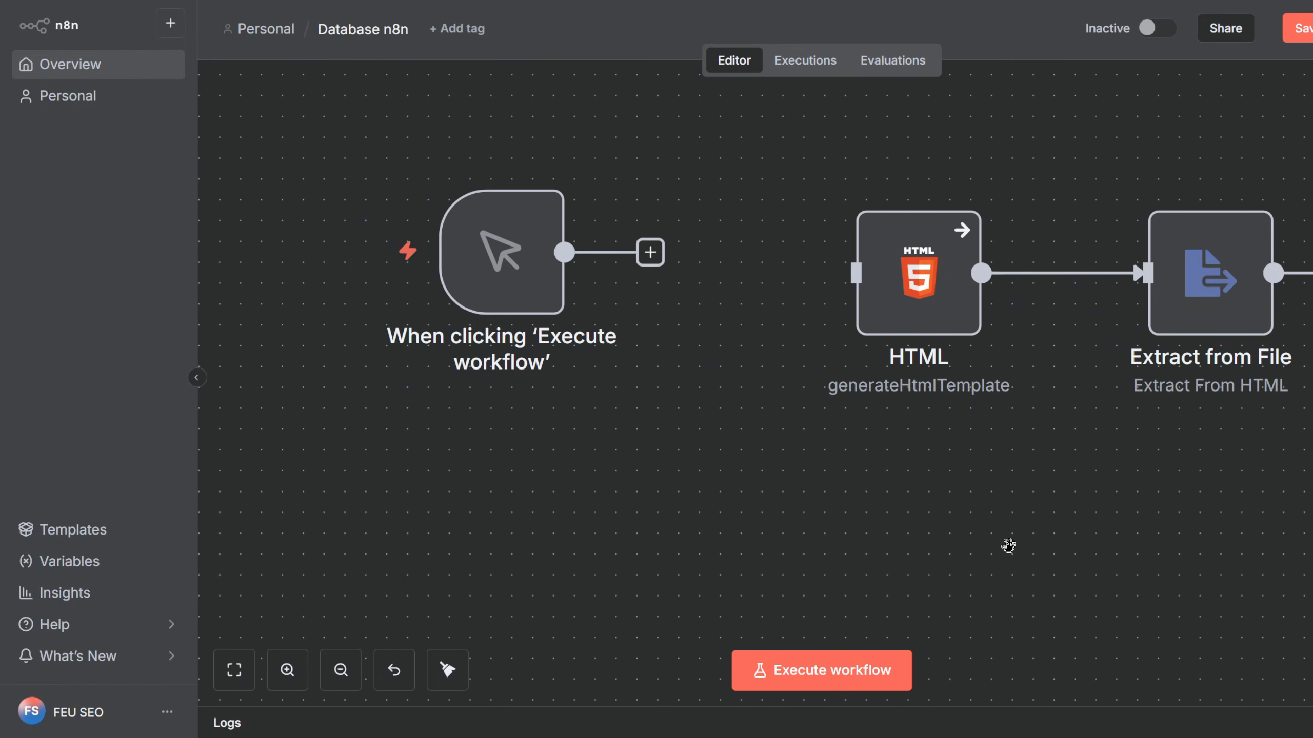
pyautogui.moveTo(938, 503); pyautogui.dragTo(981, 480)
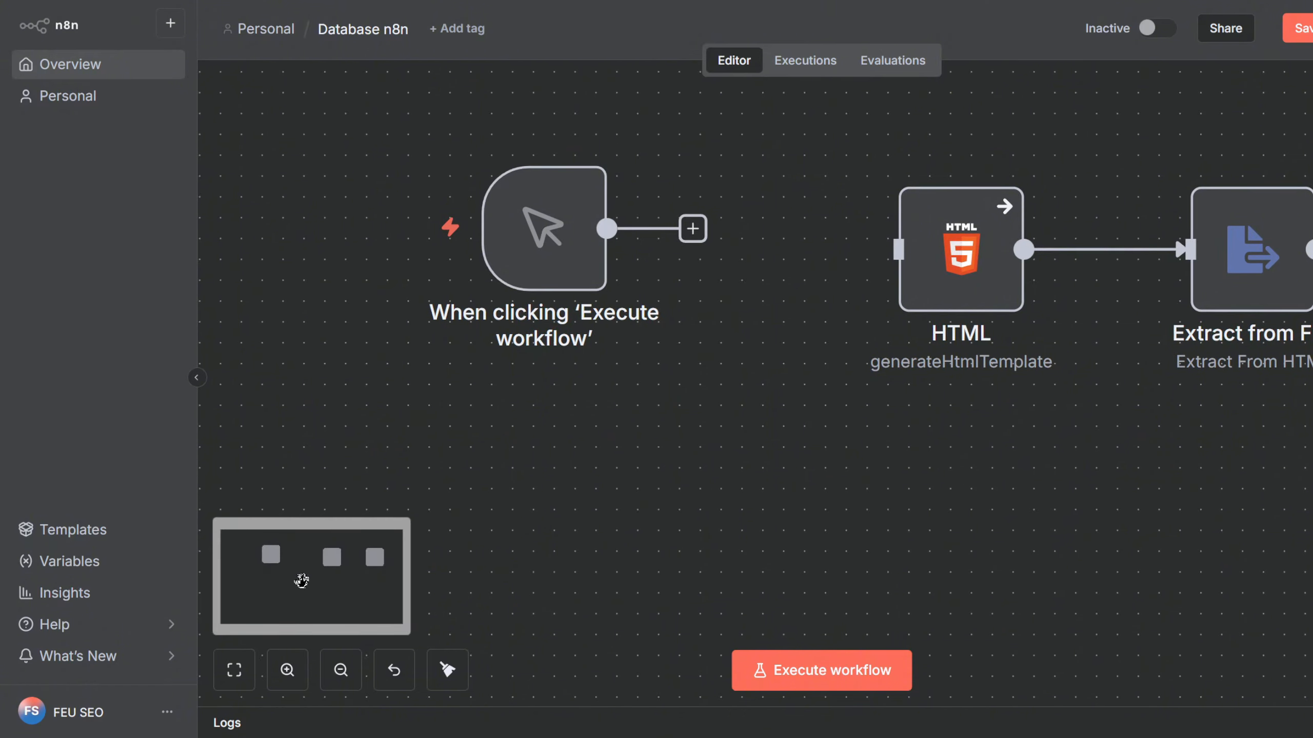
pyautogui.moveTo(300, 577)
pyautogui.mouseDown()
pyautogui.moveTo(328, 570)
pyautogui.moveTo(308, 555)
pyautogui.mouseUp()
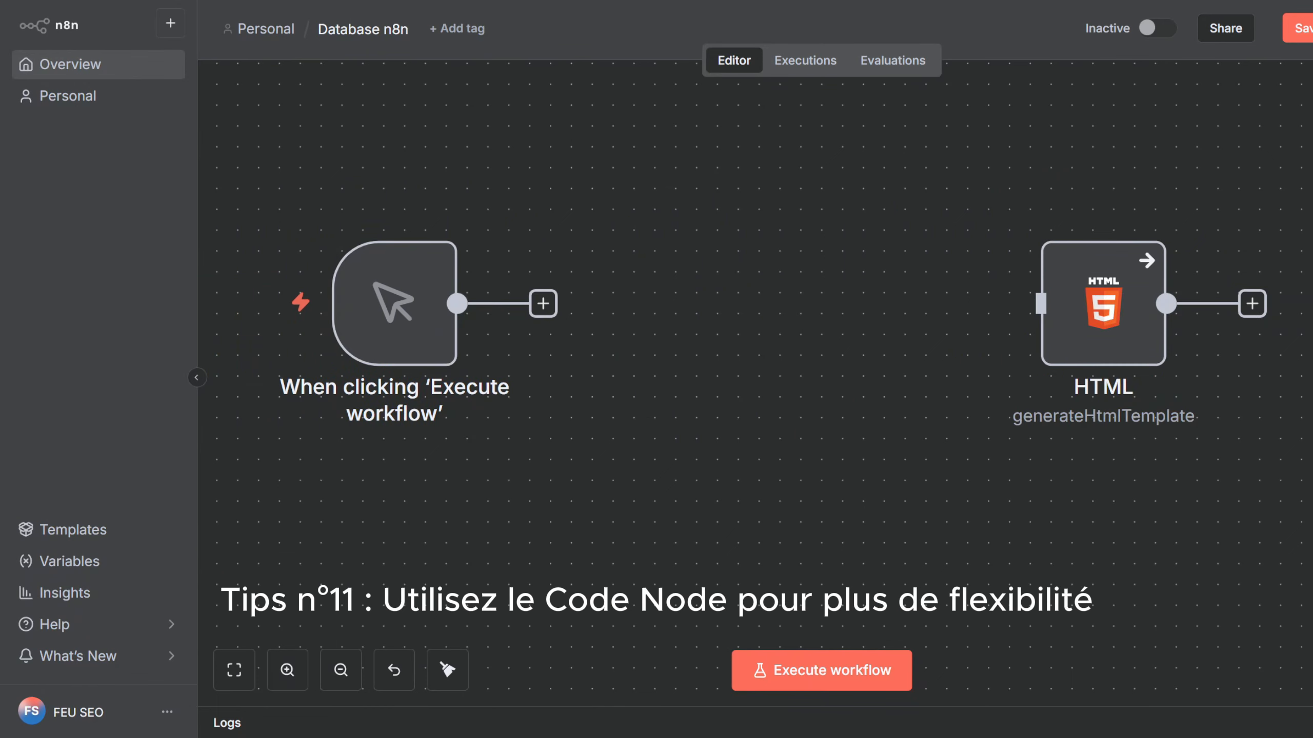
# Add a Code in JavaScript node between the trigger and the HTML node, and review its default code
pyautogui.press('Tab')
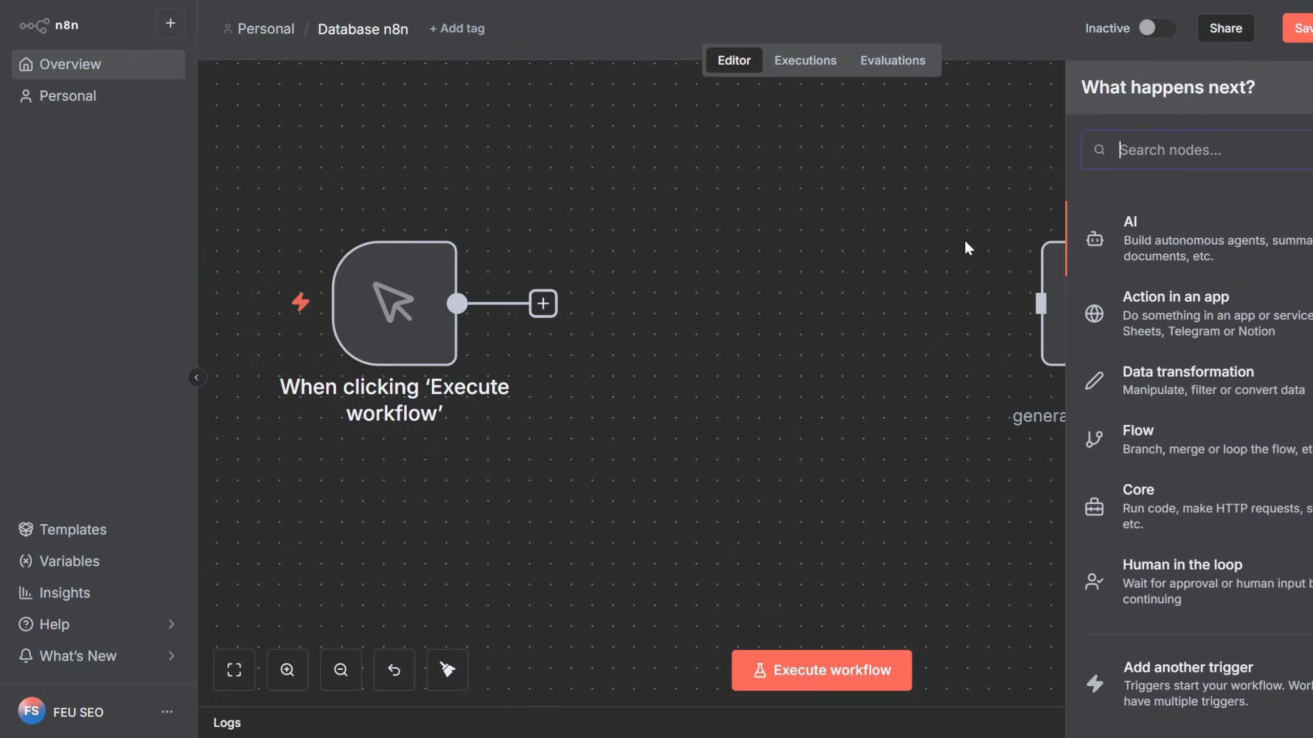
pyautogui.write('Code')
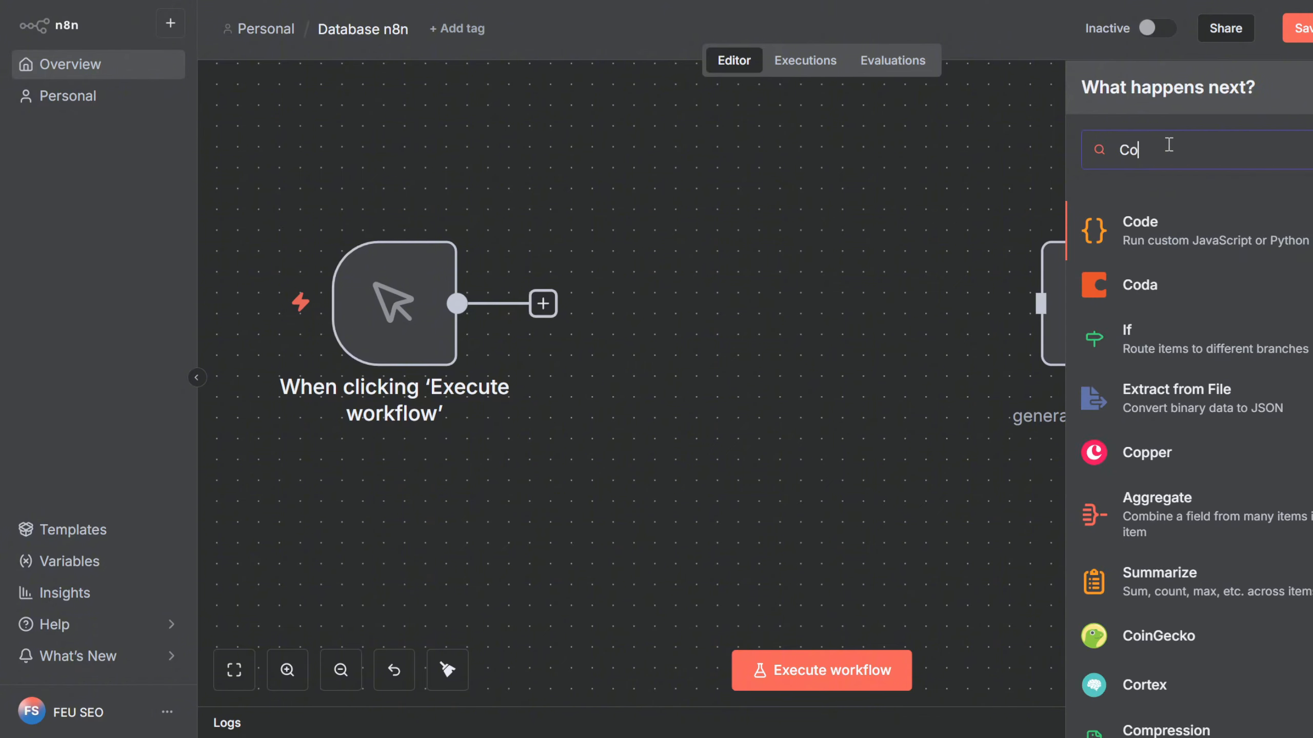
pyautogui.click(1229, 249)
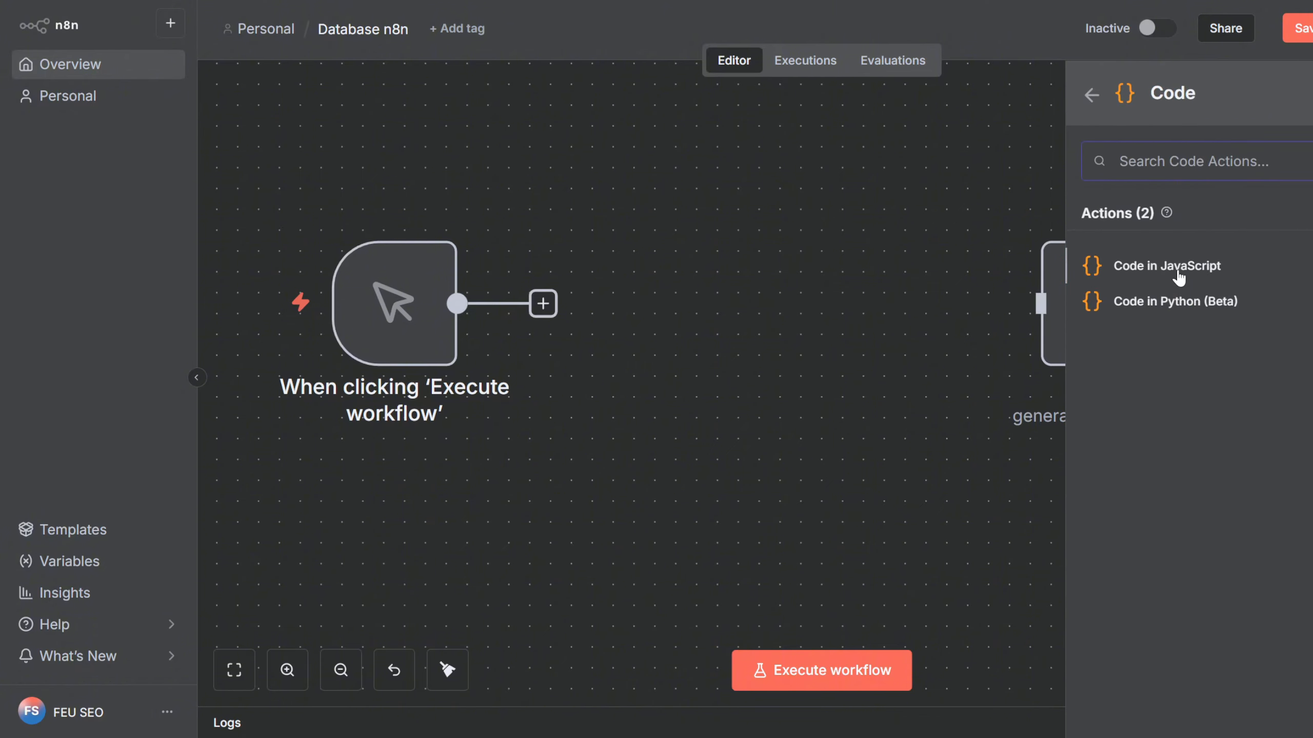
pyautogui.click(1179, 273)
pyautogui.click(412, 41)
pyautogui.moveTo(902, 392); pyautogui.dragTo(754, 351)
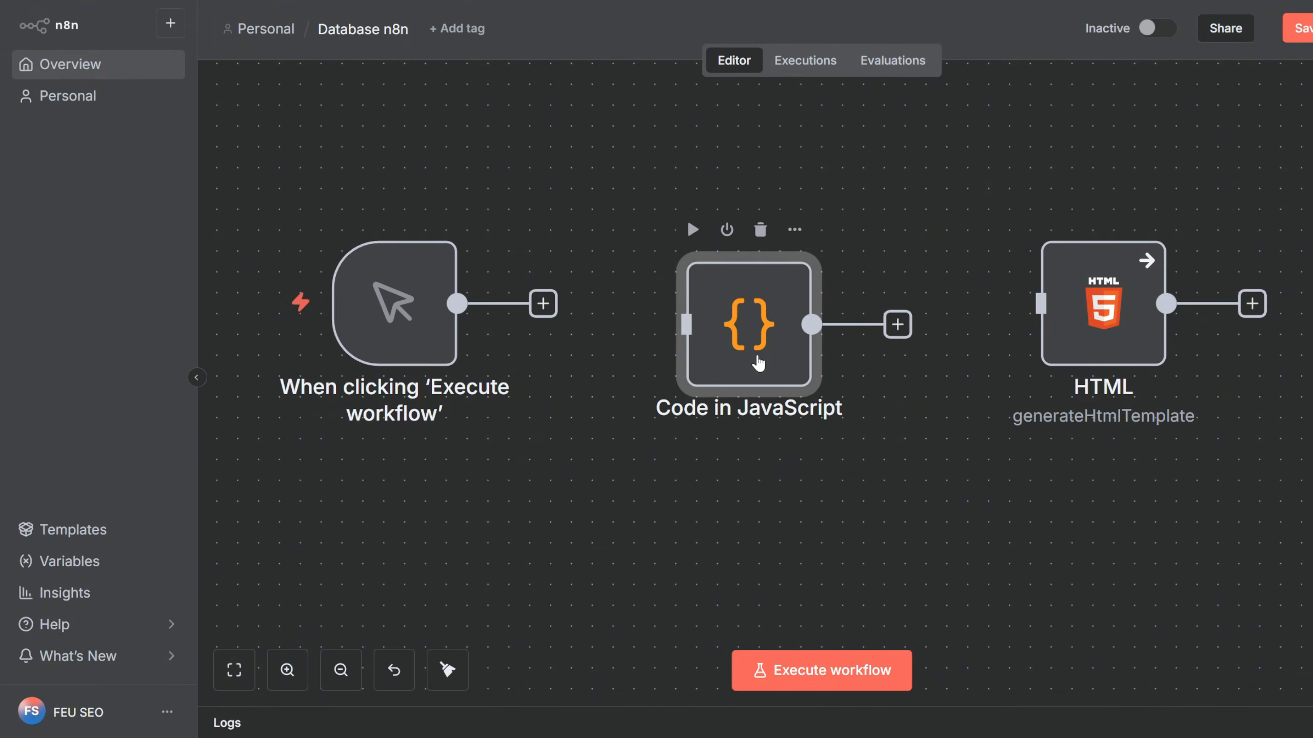
pyautogui.doubleClick(754, 356)
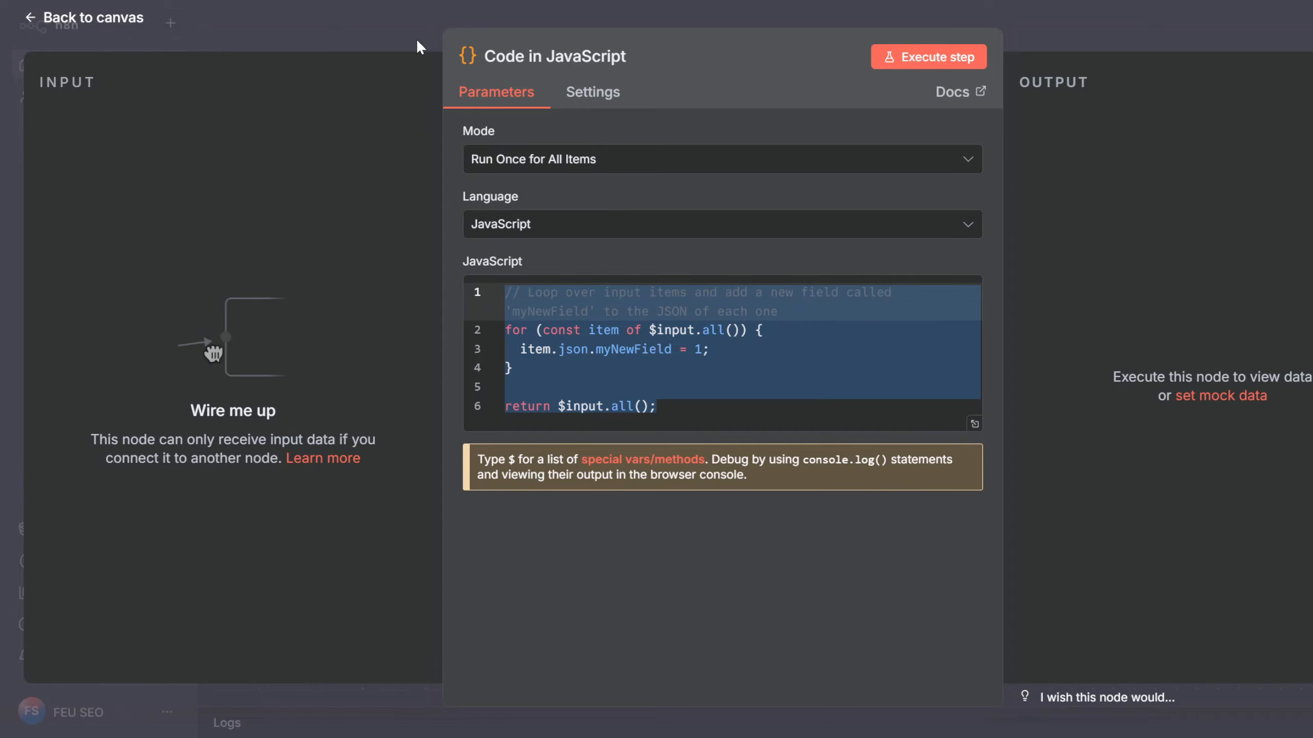
pyautogui.press('Escape')
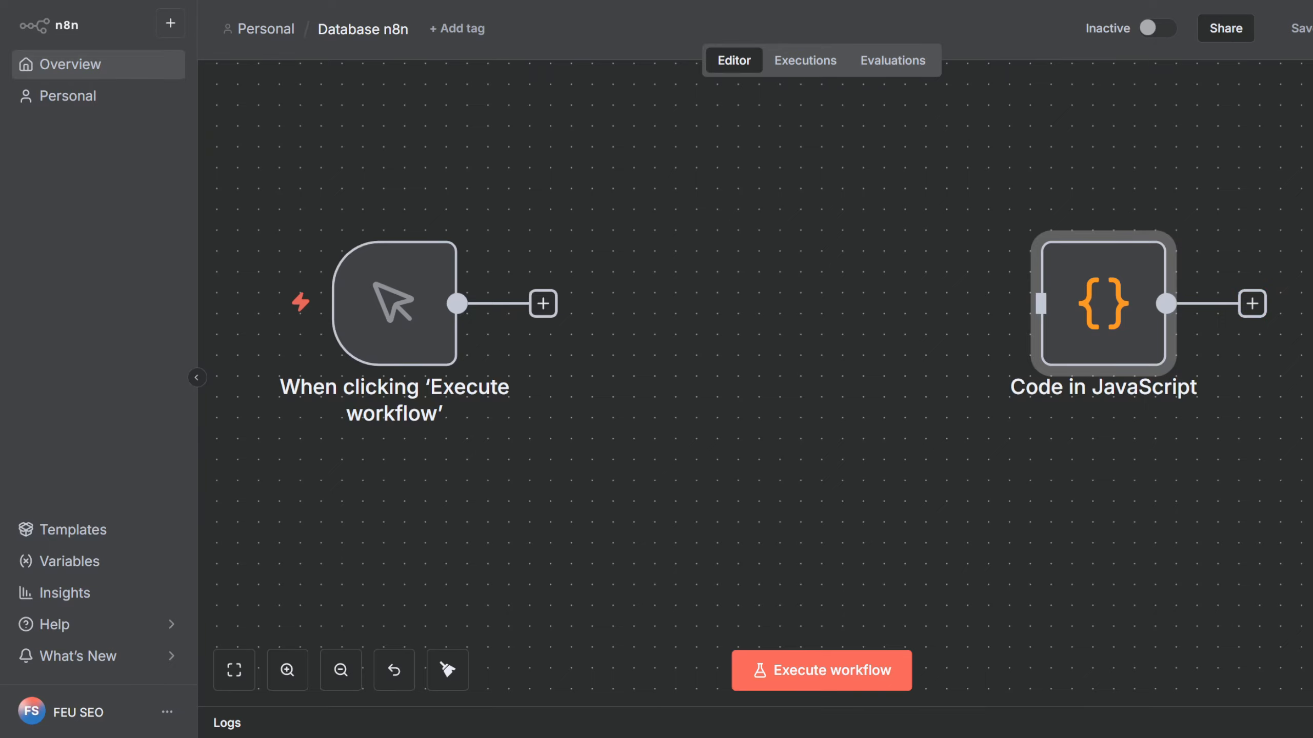
# Add an Error Trigger node and return to the canvas with it deselected
pyautogui.press('Tab')
pyautogui.write('err')
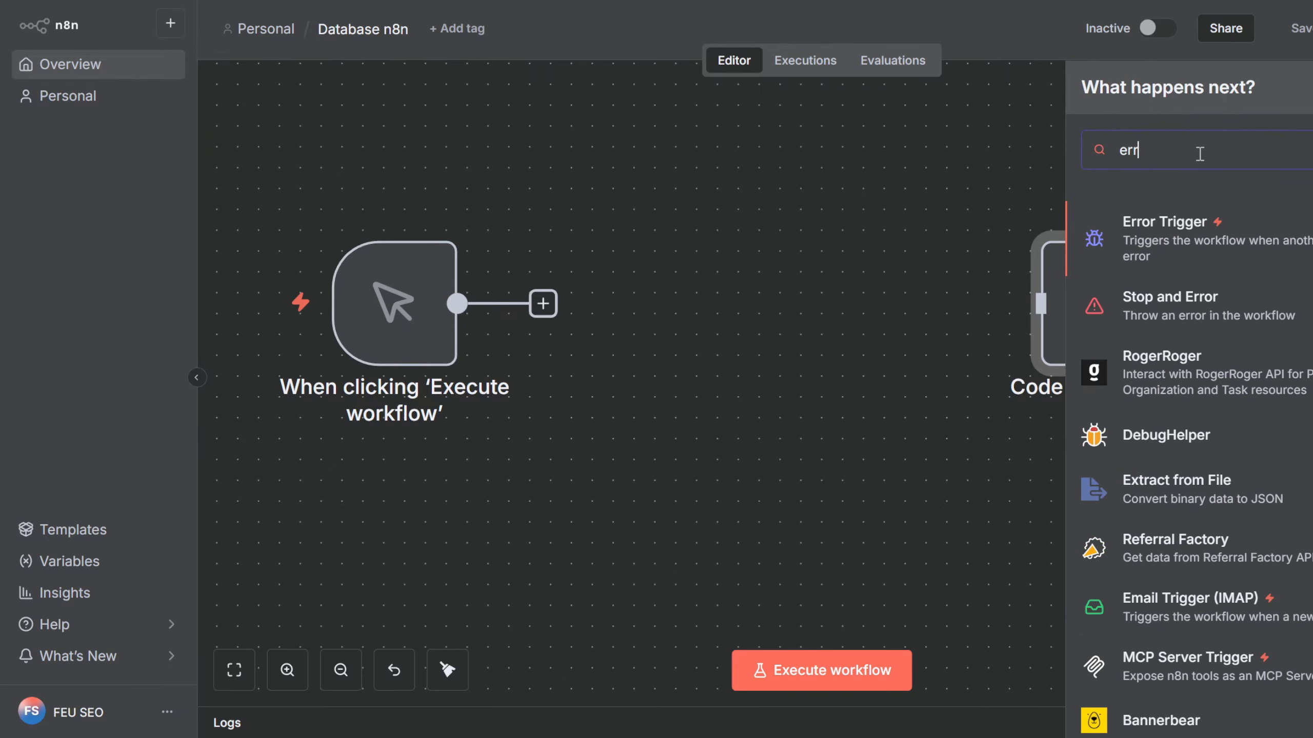
pyautogui.write('o')
pyautogui.click(1196, 253)
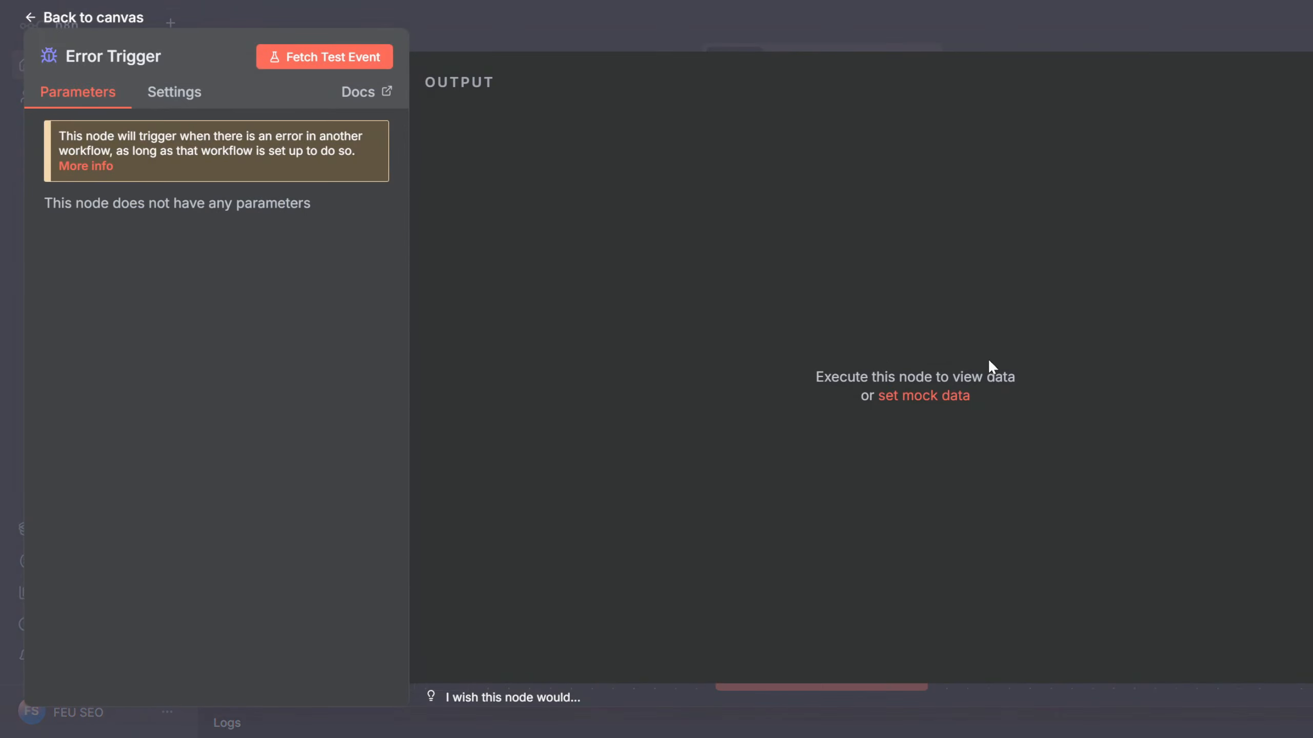
pyautogui.click(554, 24)
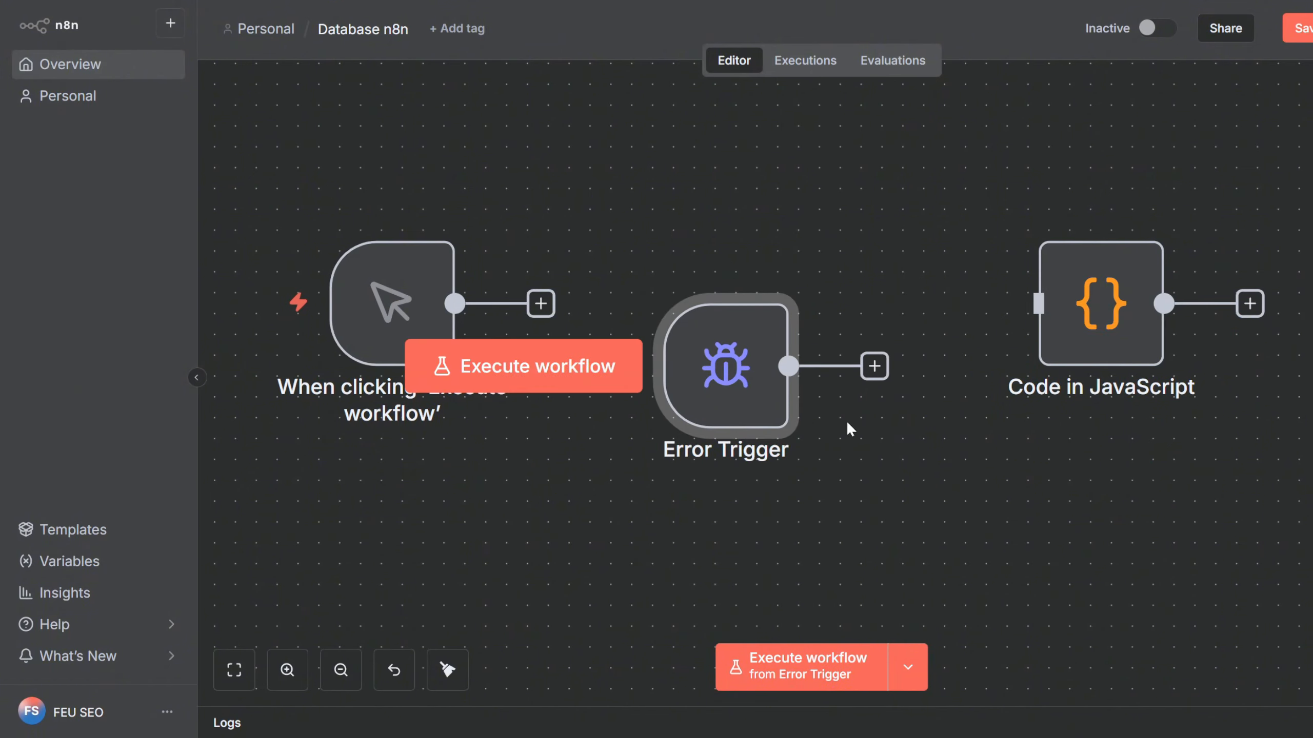
pyautogui.click(919, 493)
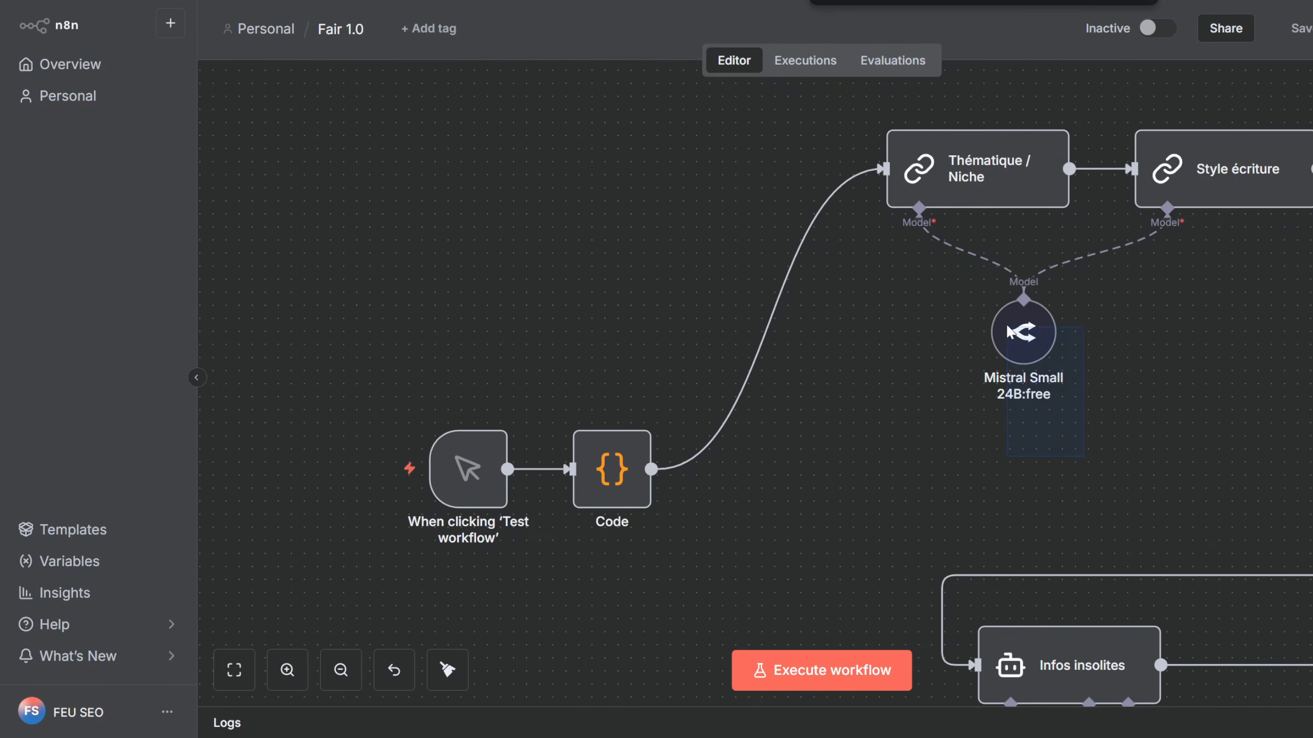
pyautogui.moveTo(1133, 443); pyautogui.dragTo(623, 118)
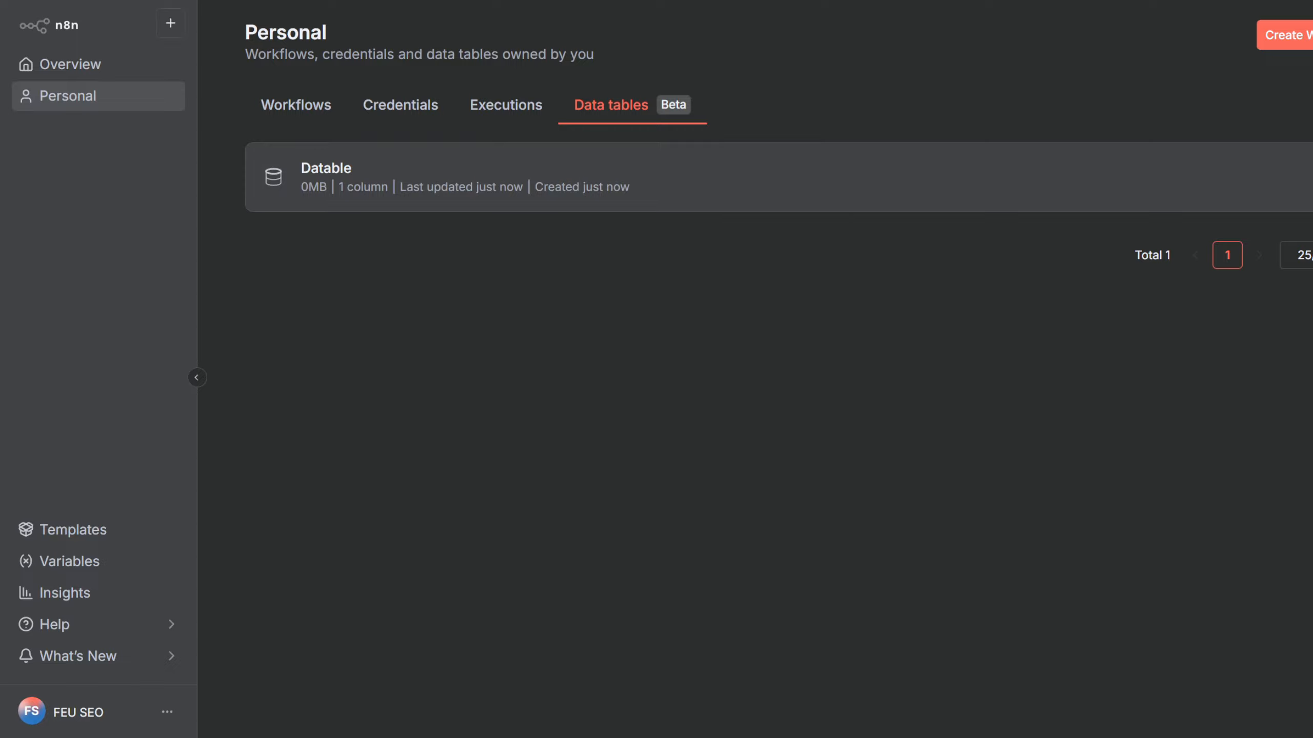
# Open the Datable data table owned by the personal space
pyautogui.click(559, 196)
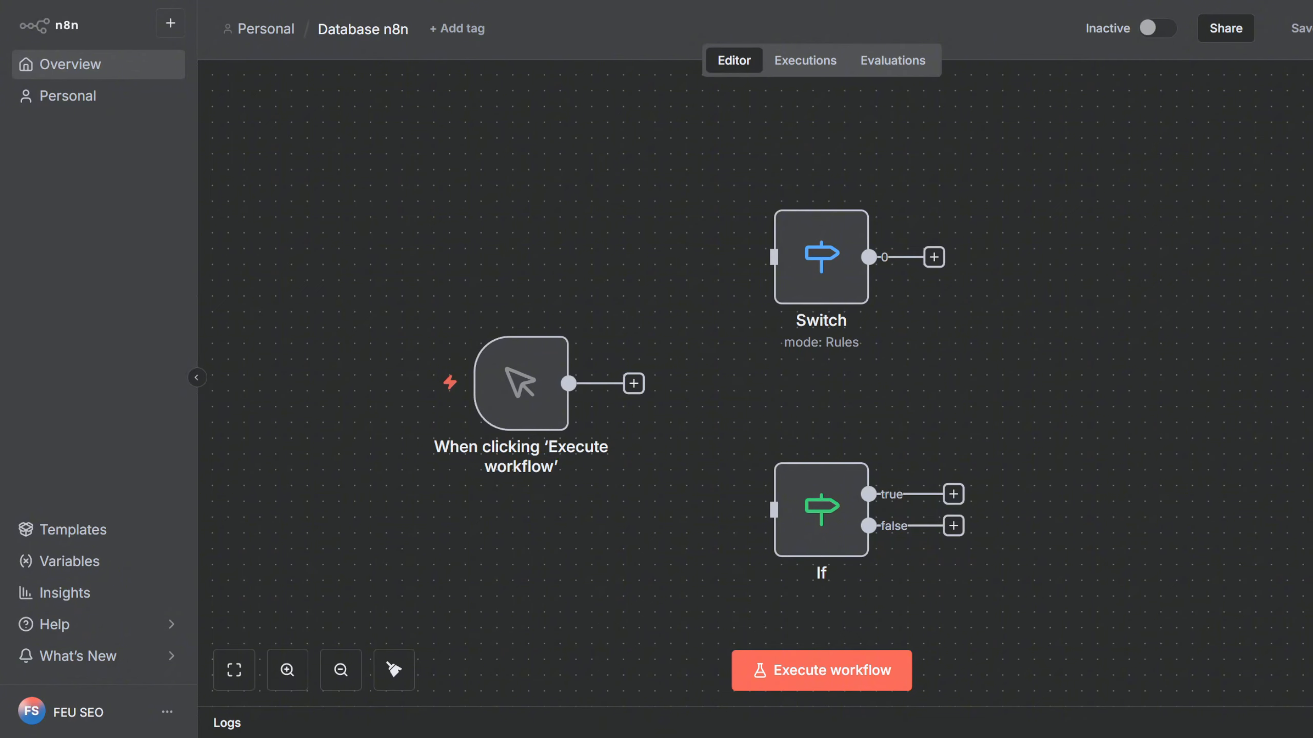
# Add a second routing rule to the Switch node and return to the canvas
pyautogui.doubleClick(812, 284)
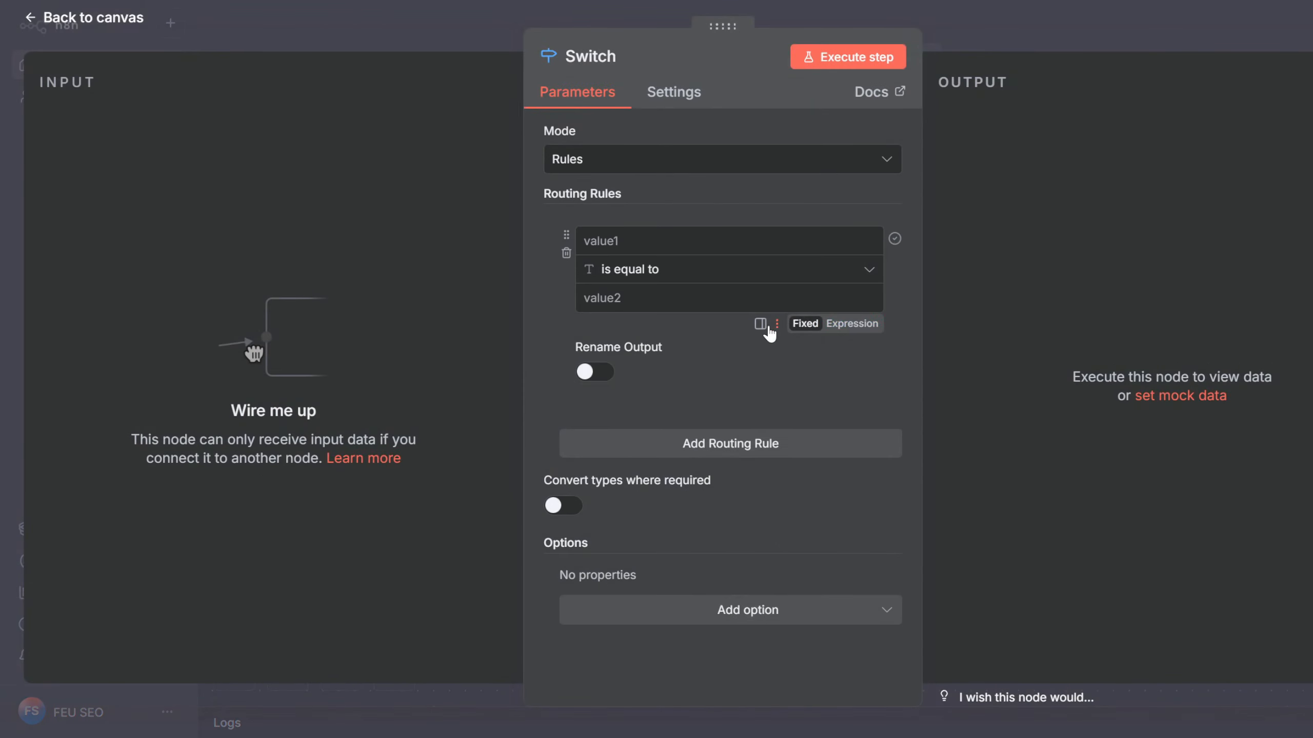
pyautogui.click(682, 252)
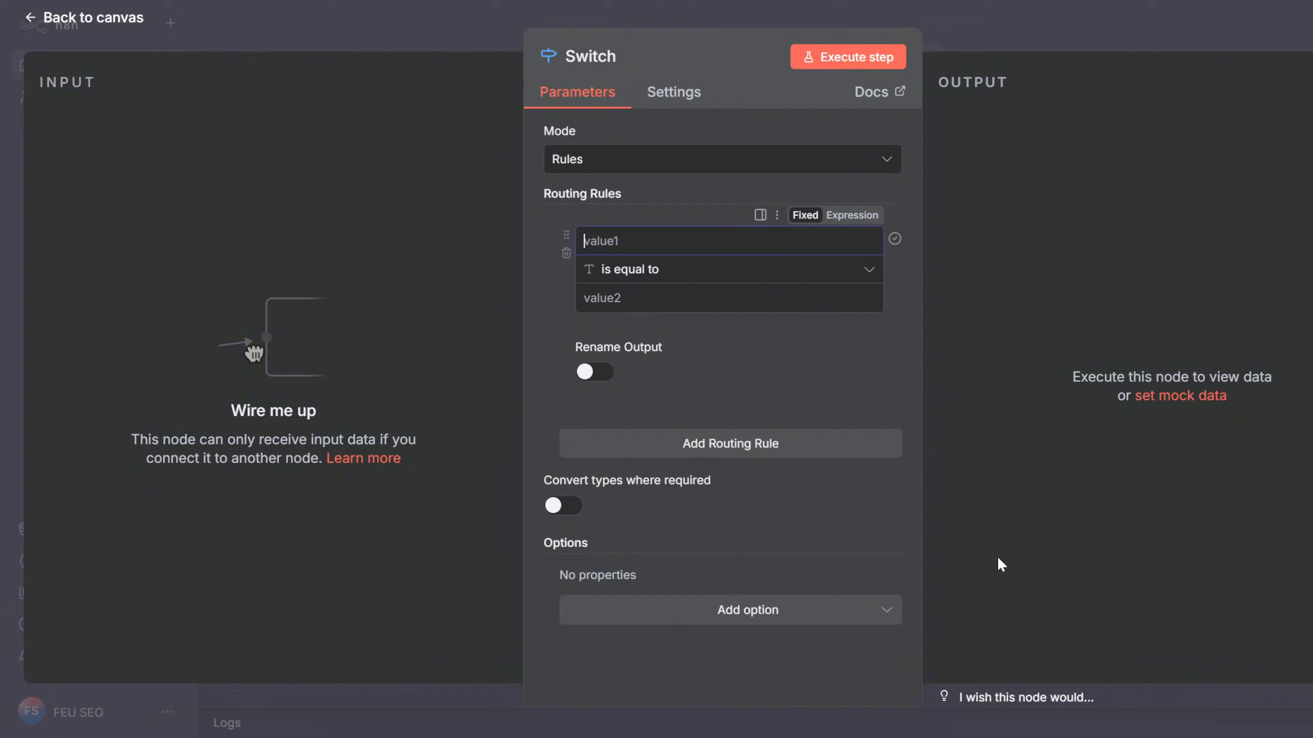
pyautogui.click(705, 448)
pyautogui.click(481, 39)
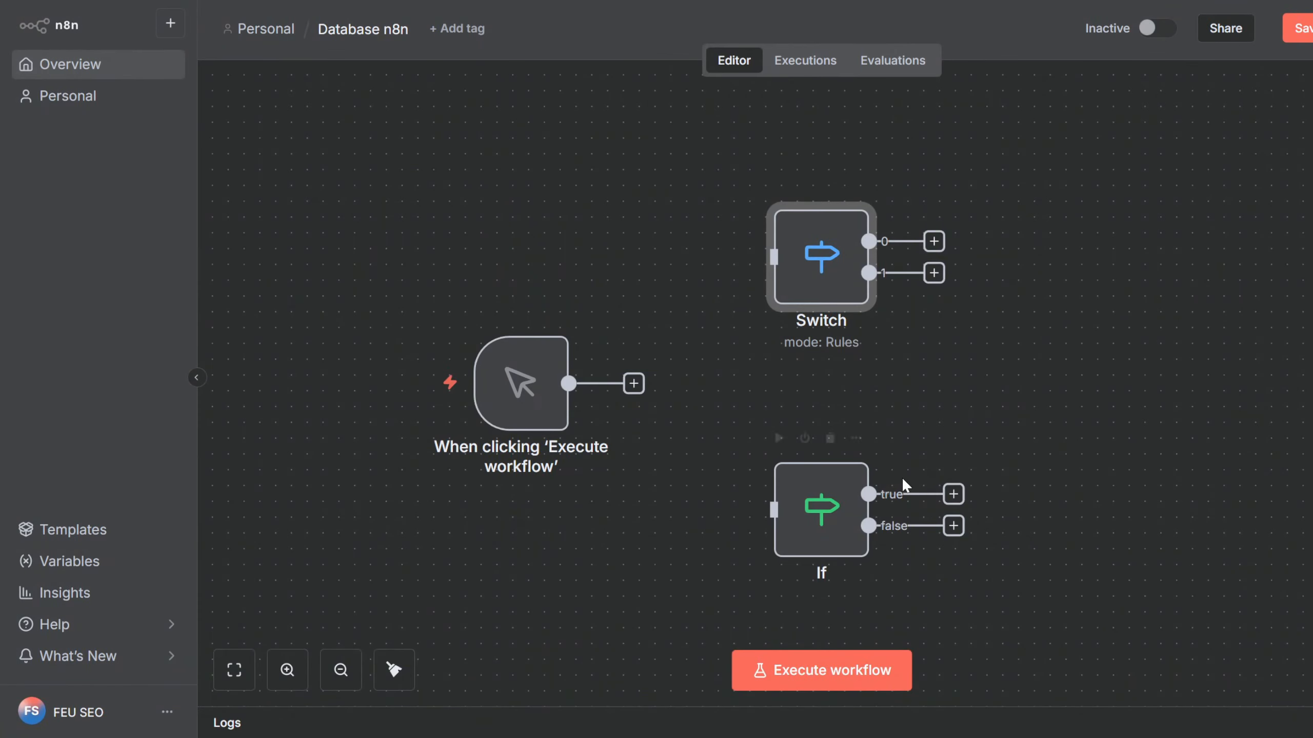
pyautogui.scroll(-2, 904, 485)
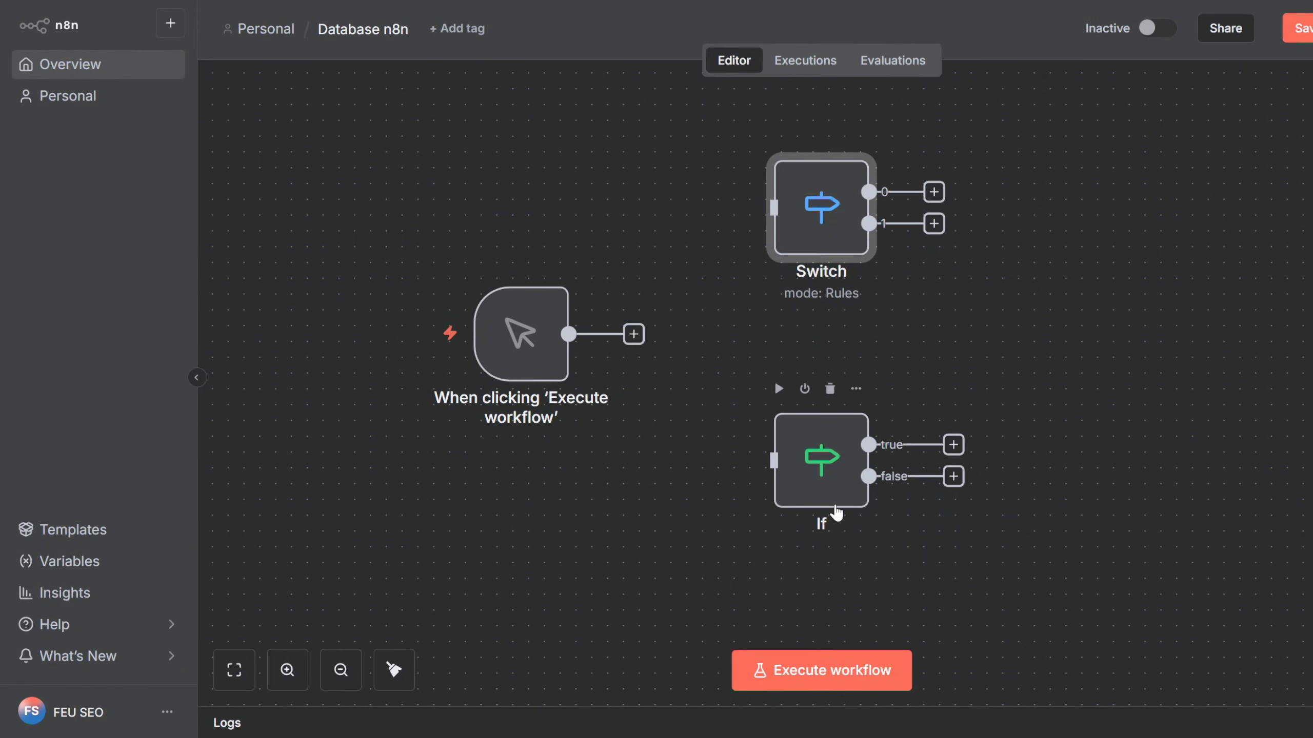
pyautogui.click(859, 310)
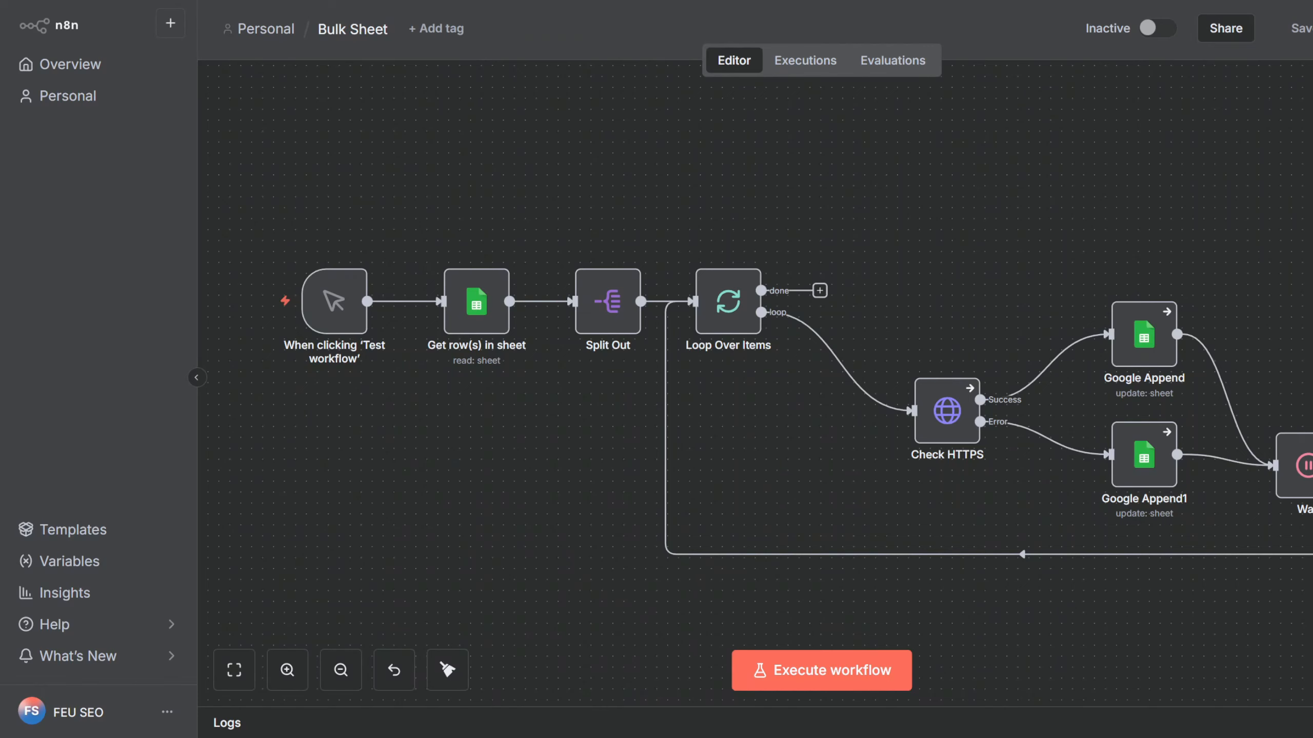
# Open the Bulk Sheet workflow's execution history and inspect the nodes of the recorded run
pyautogui.click(785, 56)
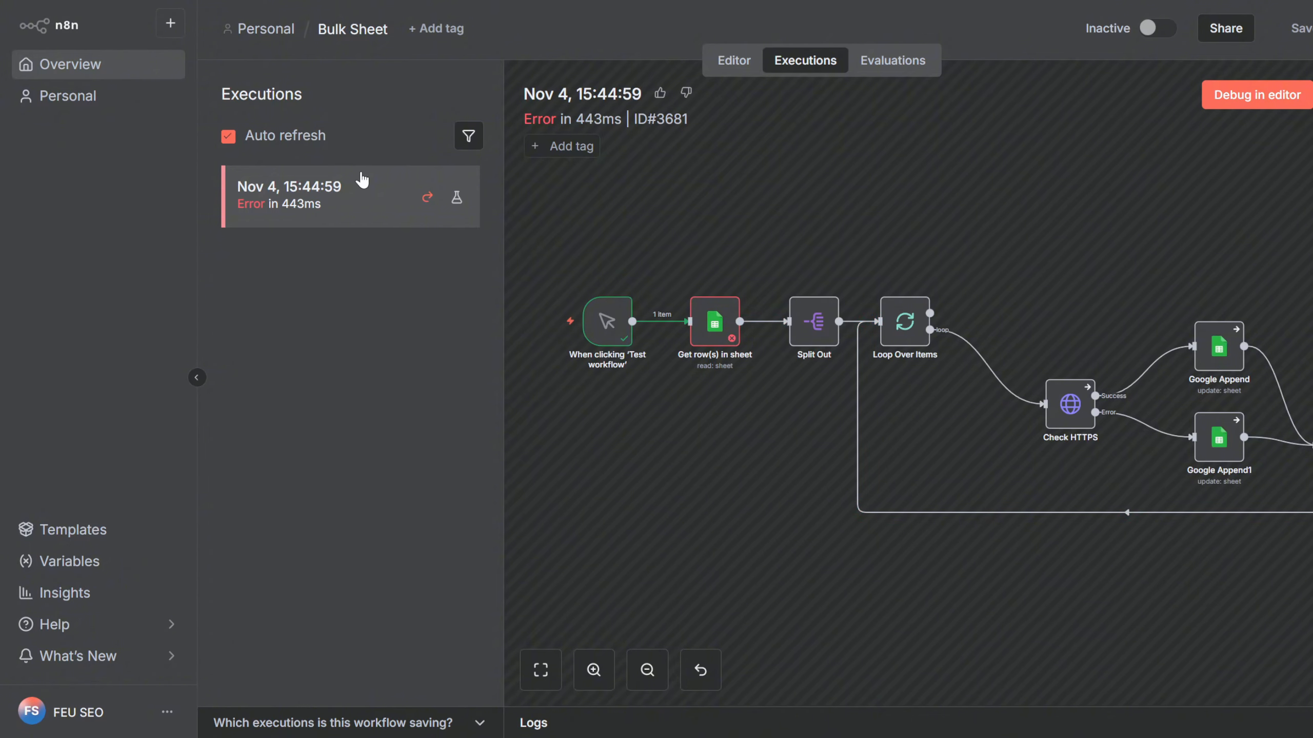
pyautogui.moveTo(556, 248); pyautogui.dragTo(1014, 429)
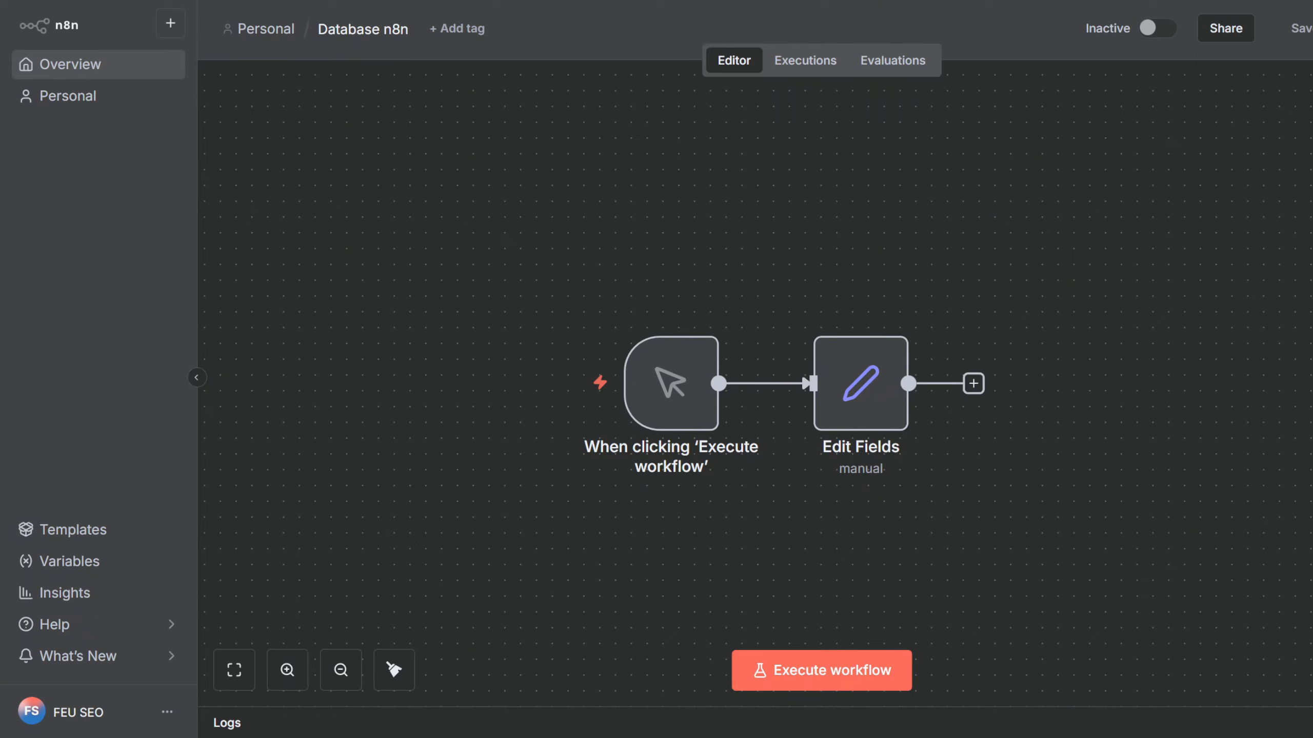
# Open the Edit Fields node and execute it several times to generate values for the Nombre aléatoires field
pyautogui.moveTo(860, 383)
pyautogui.doubleClick(860, 383)
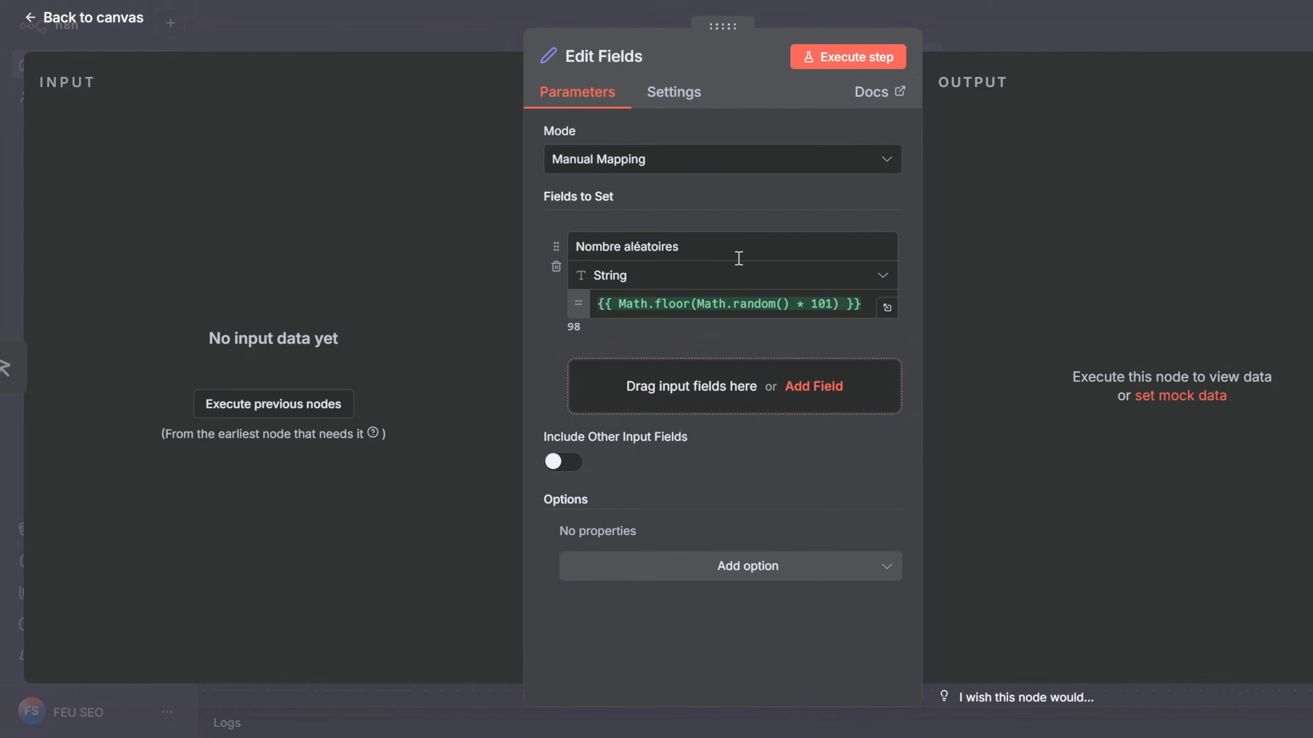
pyautogui.moveTo(711, 241); pyautogui.dragTo(443, 254)
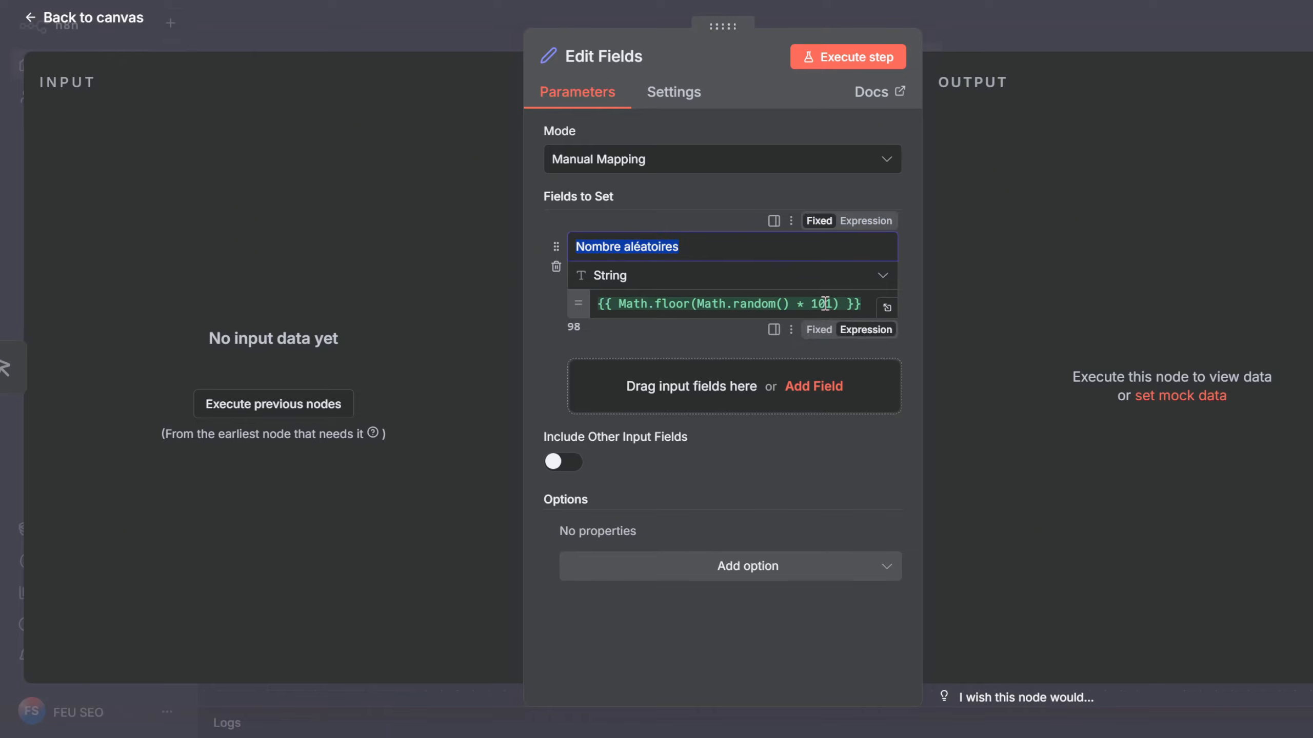
pyautogui.click(859, 61)
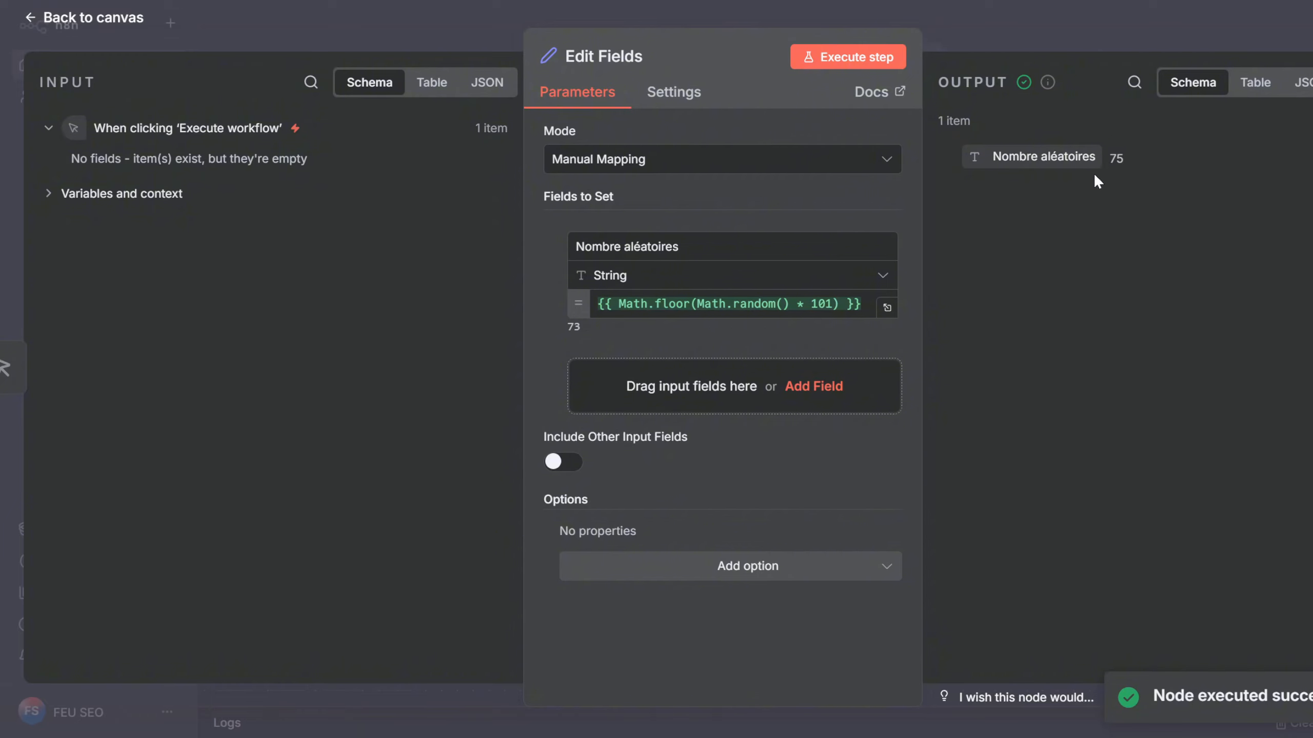
pyautogui.click(822, 65)
pyautogui.click(822, 67)
pyautogui.click(821, 66)
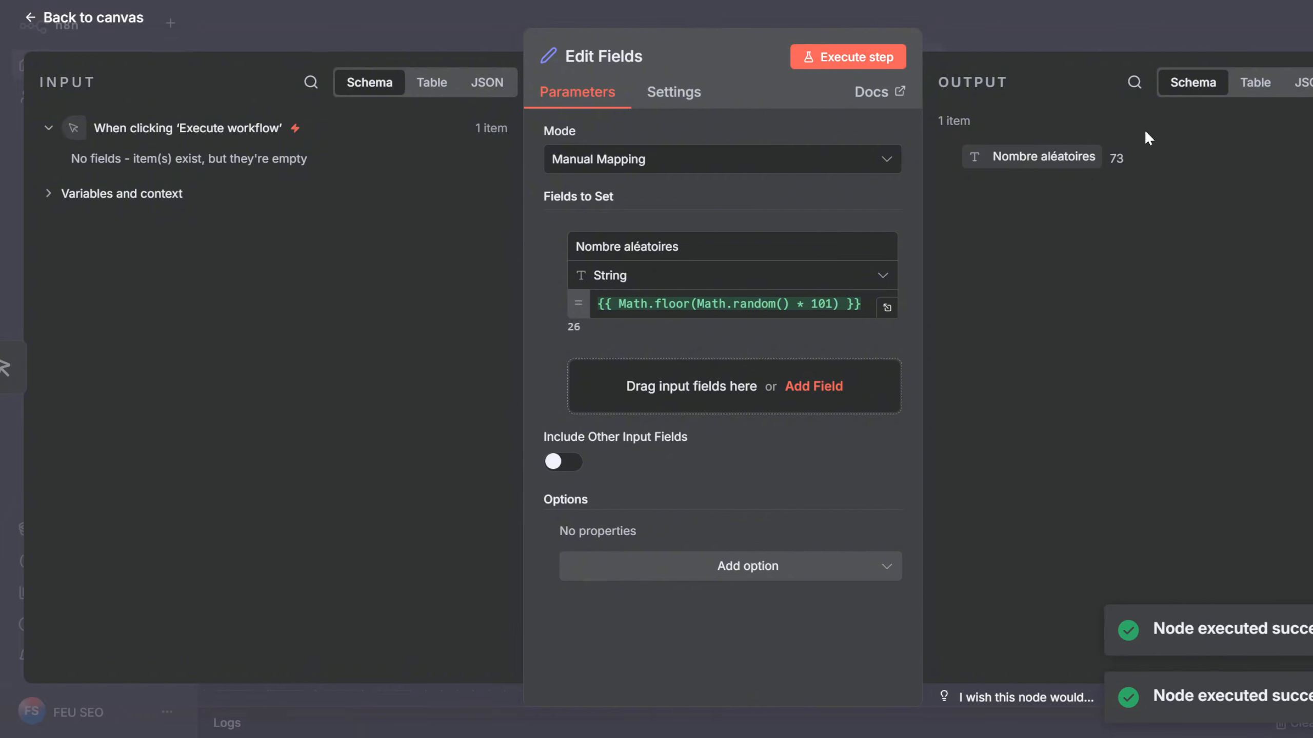
pyautogui.click(862, 64)
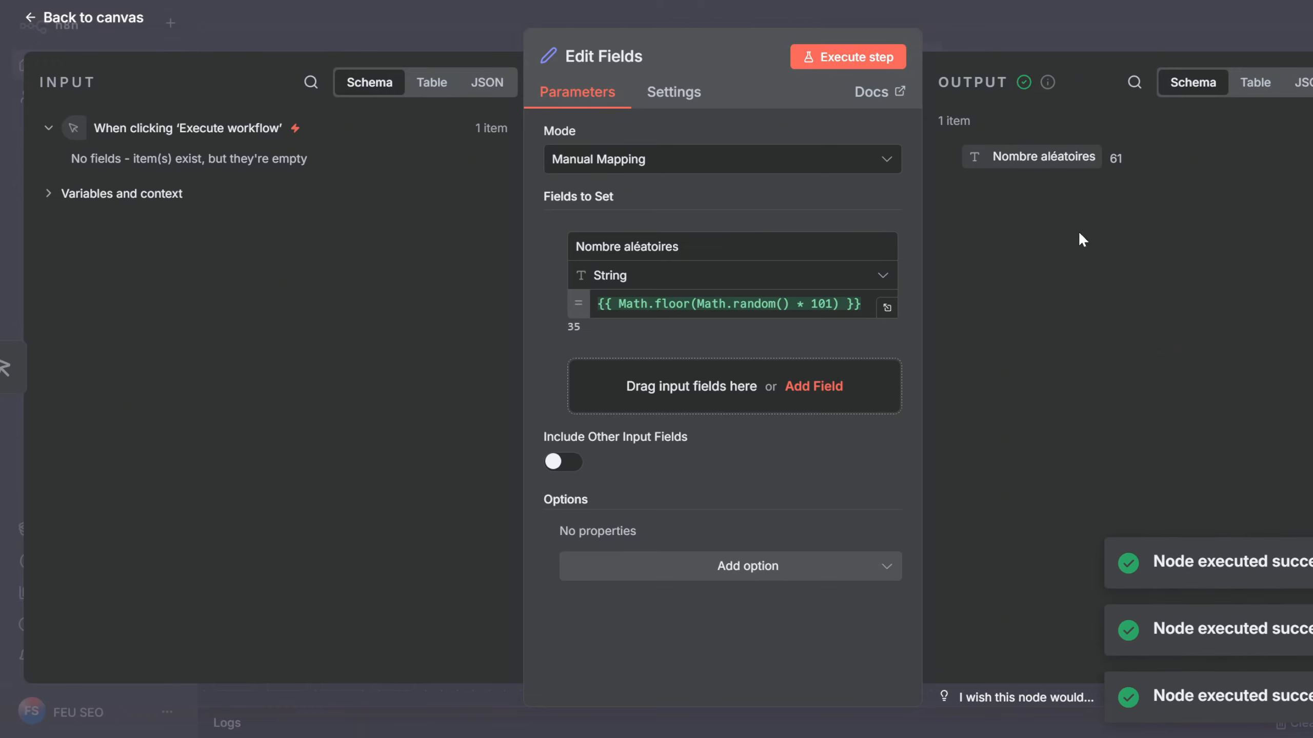
# Set the multiplier in the Nombre aléatoires expression to 76 and execute the Edit Fields node again
pyautogui.click(833, 305)
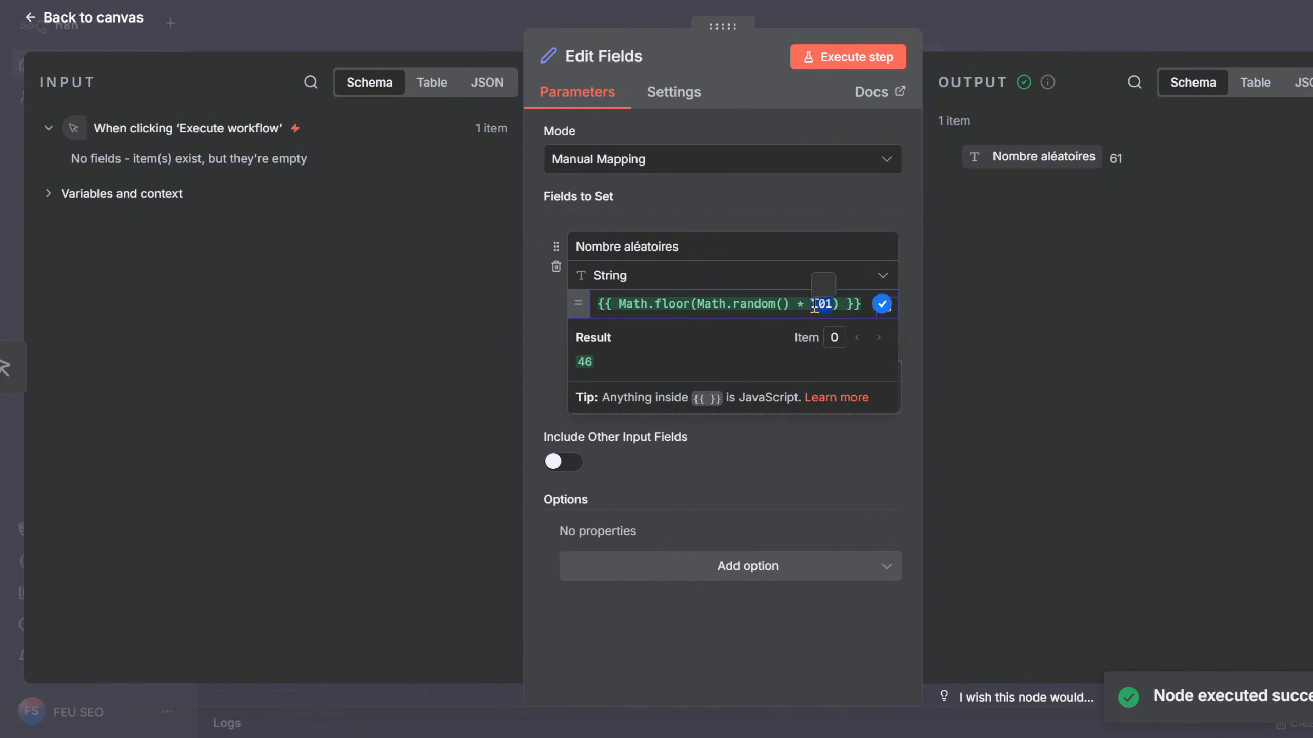
pyautogui.doubleClick(833, 305)
pyautogui.write('76')
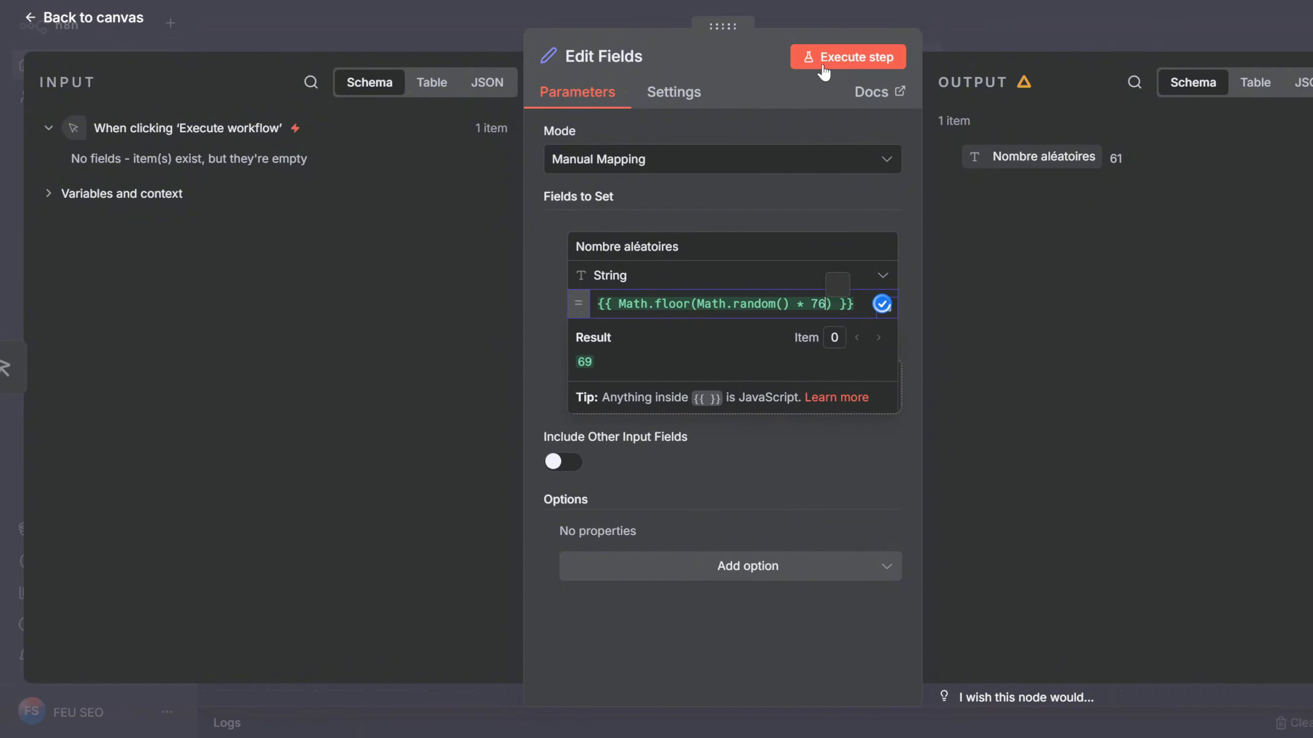
pyautogui.click(853, 58)
pyautogui.click(866, 58)
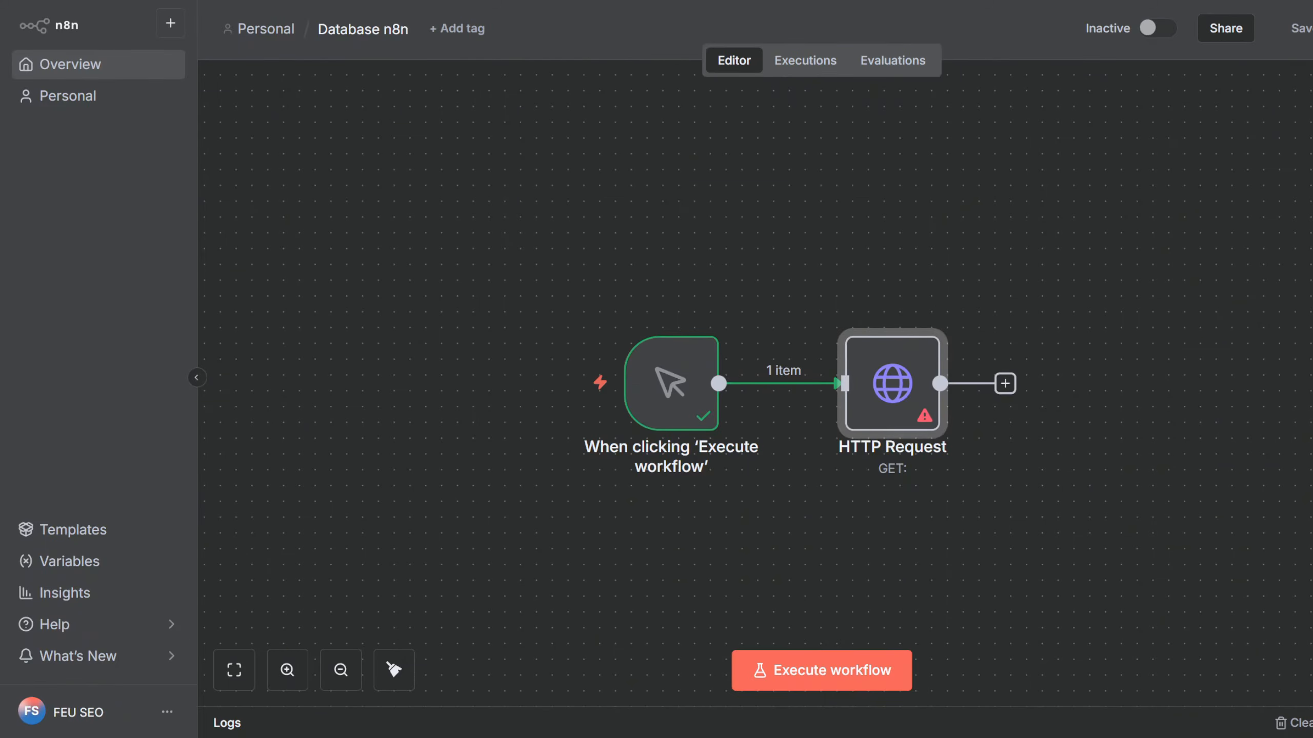
# Open the HTTP Request node and choose Generic Credential Type as its authentication method
pyautogui.doubleClick(890, 407)
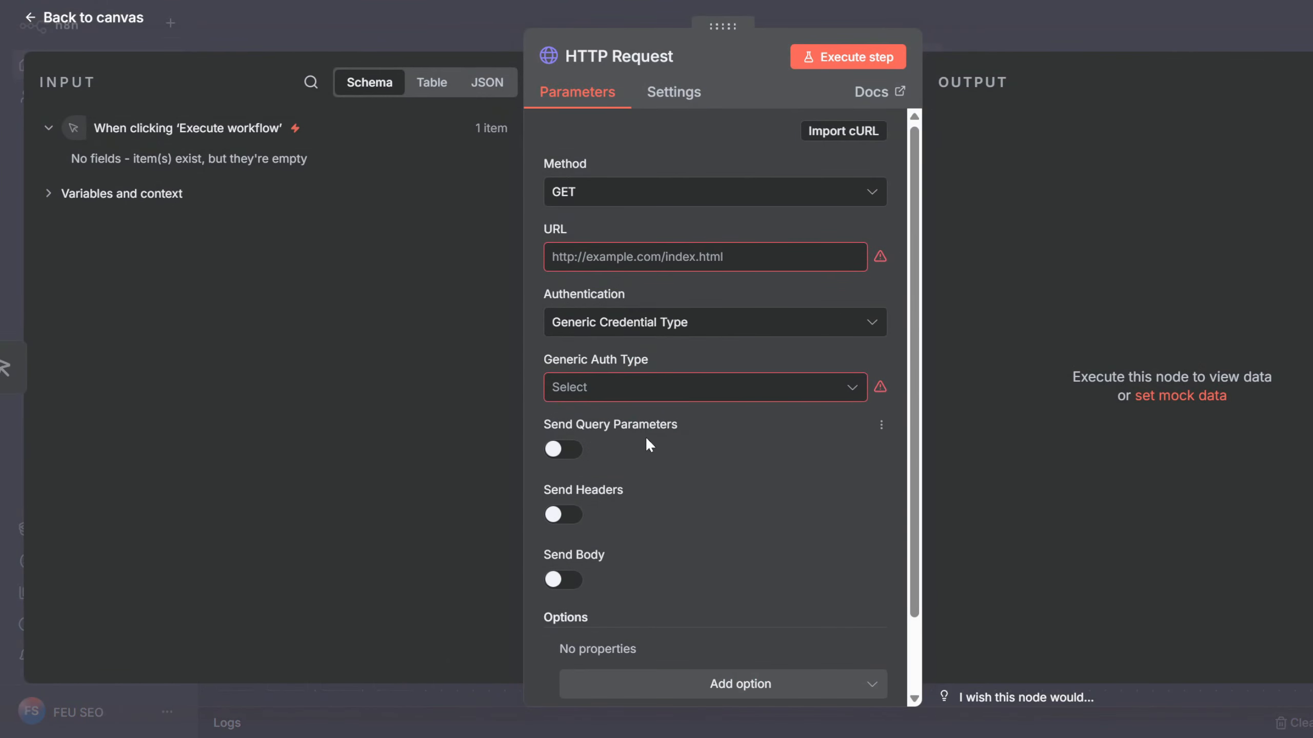
pyautogui.click(646, 325)
pyautogui.click(639, 468)
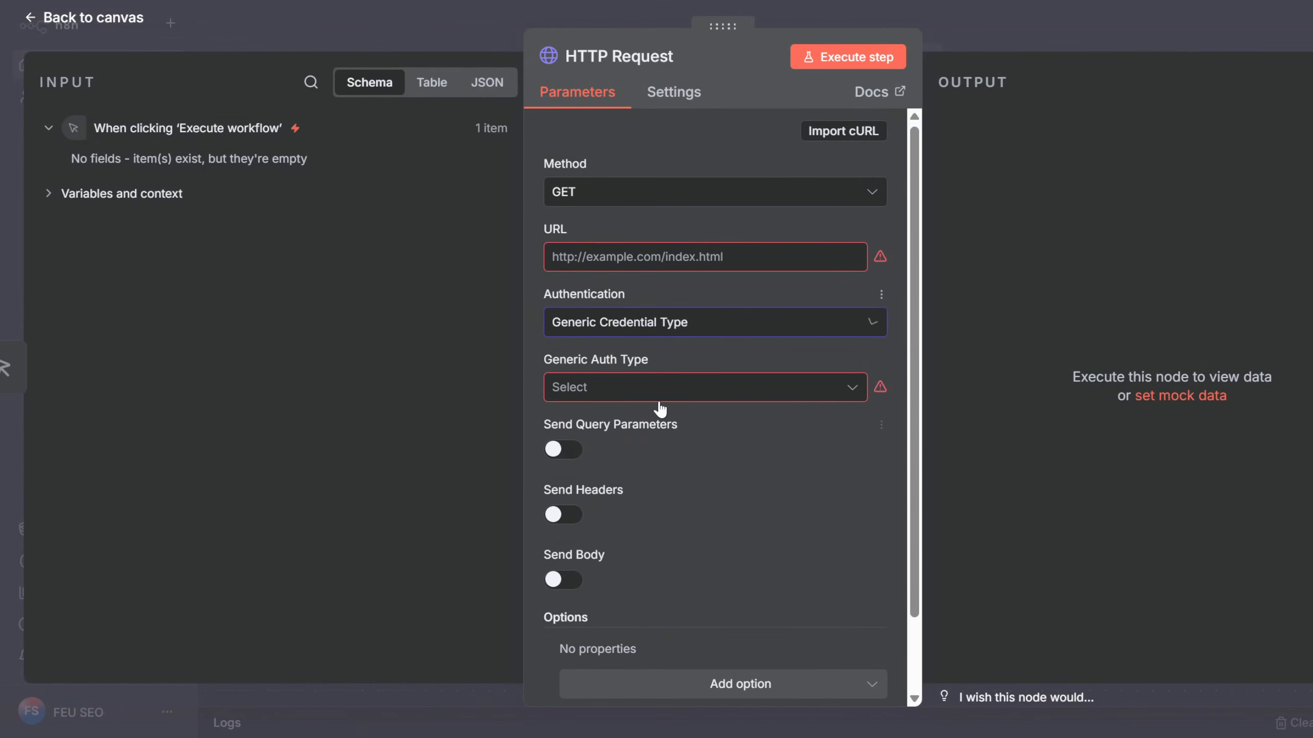
# Enable Send Headers to inspect the header parameter fields, and disable it again
pyautogui.scroll(-2, 687, 381)
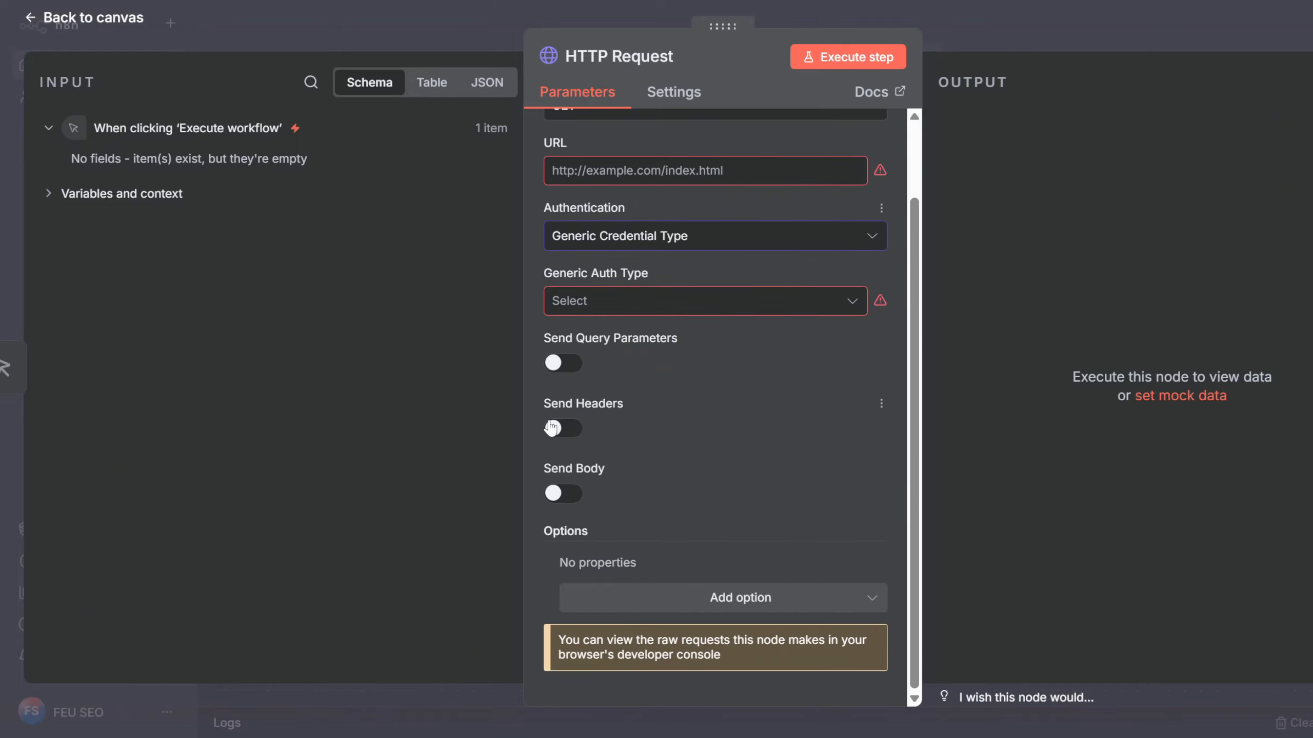
pyautogui.click(563, 425)
pyautogui.scroll(-5, 685, 337)
pyautogui.scroll(3, 686, 341)
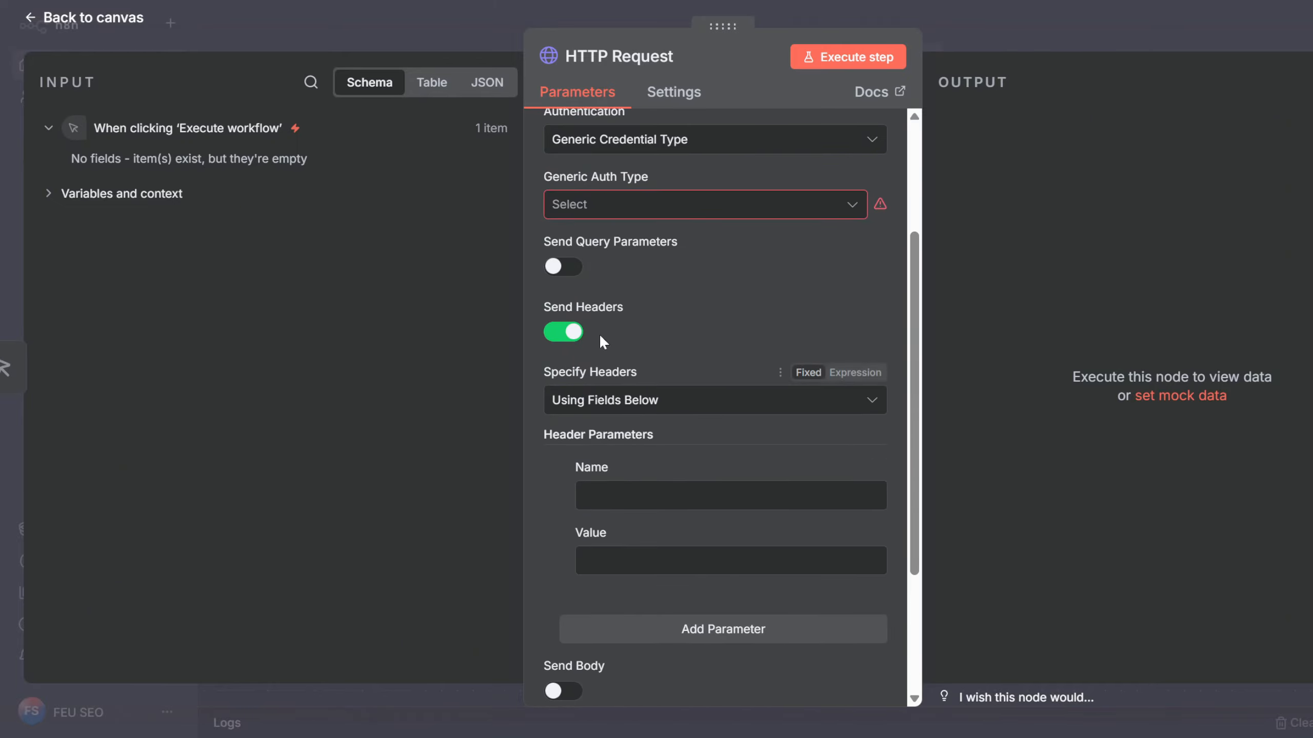
pyautogui.click(564, 332)
pyautogui.scroll(2, 745, 402)
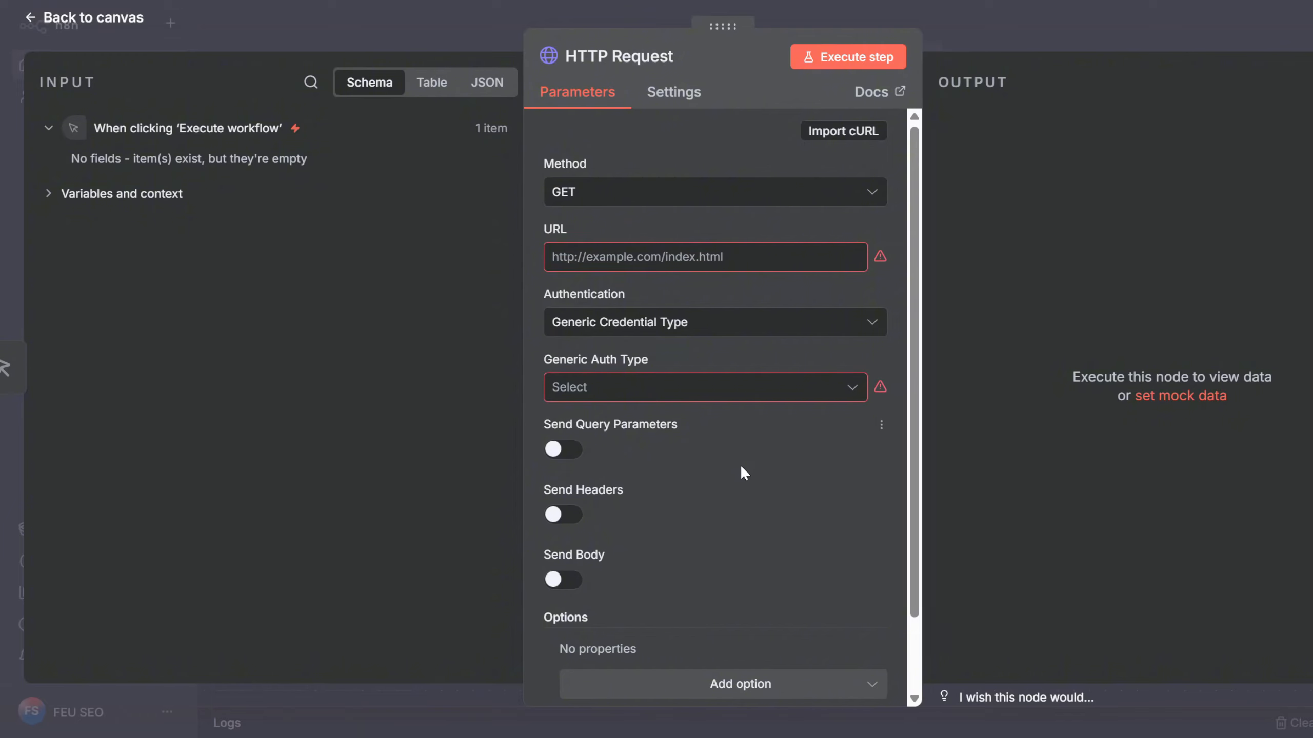
# Set the HTTP Request node's Generic Auth Type to Bearer Auth and open the Bearer Auth credential selection
pyautogui.scroll(-2, 684, 440)
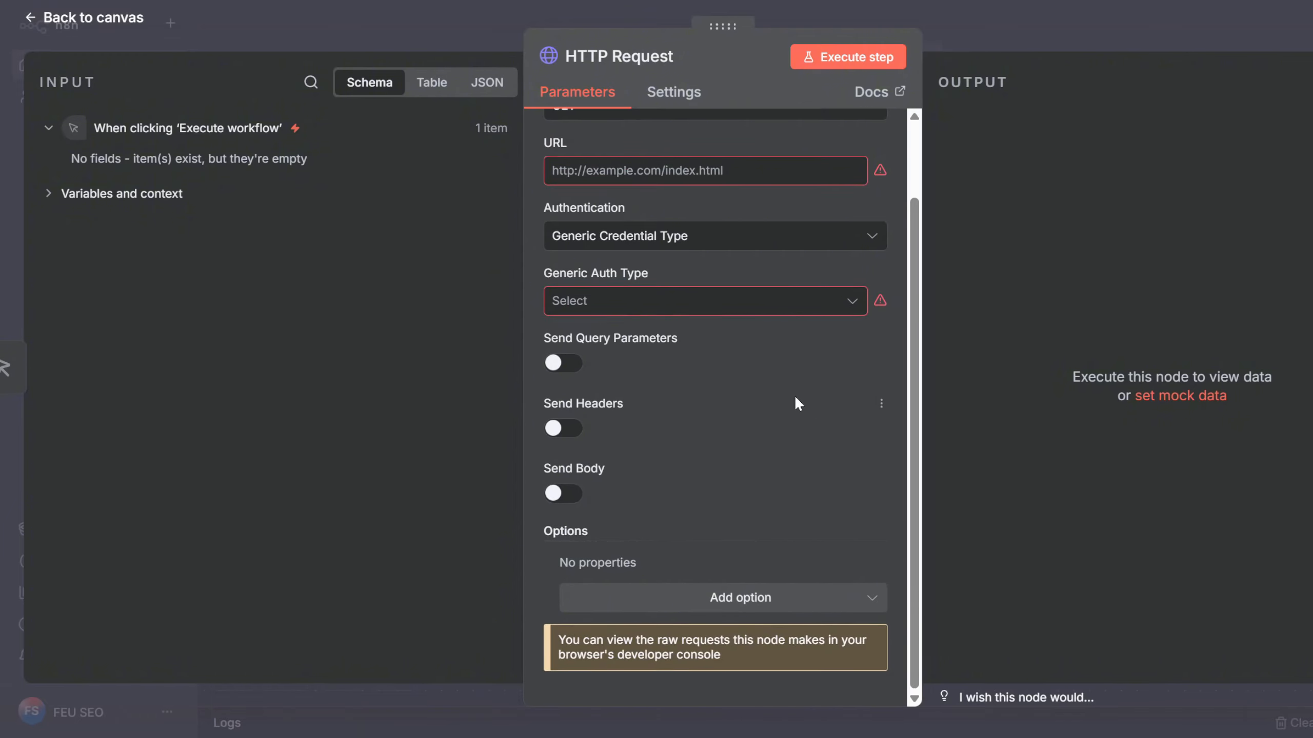
pyautogui.click(739, 307)
pyautogui.click(628, 394)
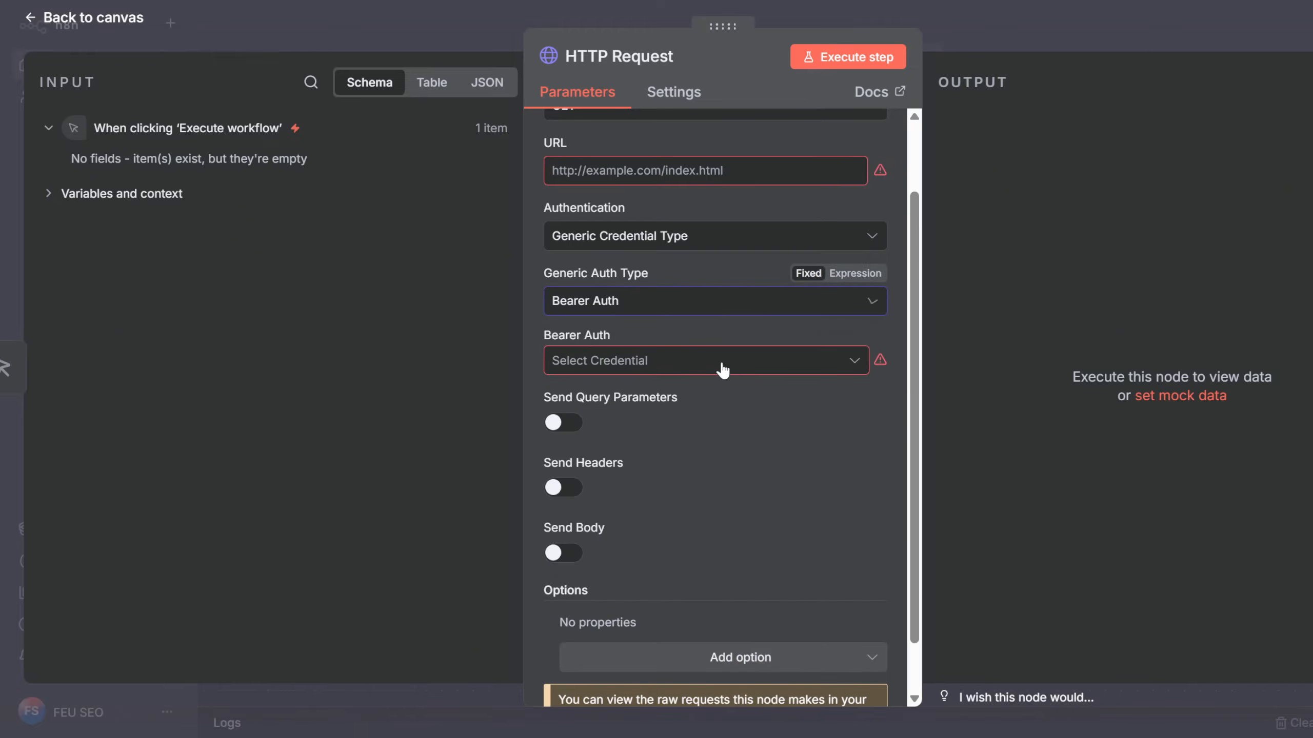
pyautogui.click(721, 360)
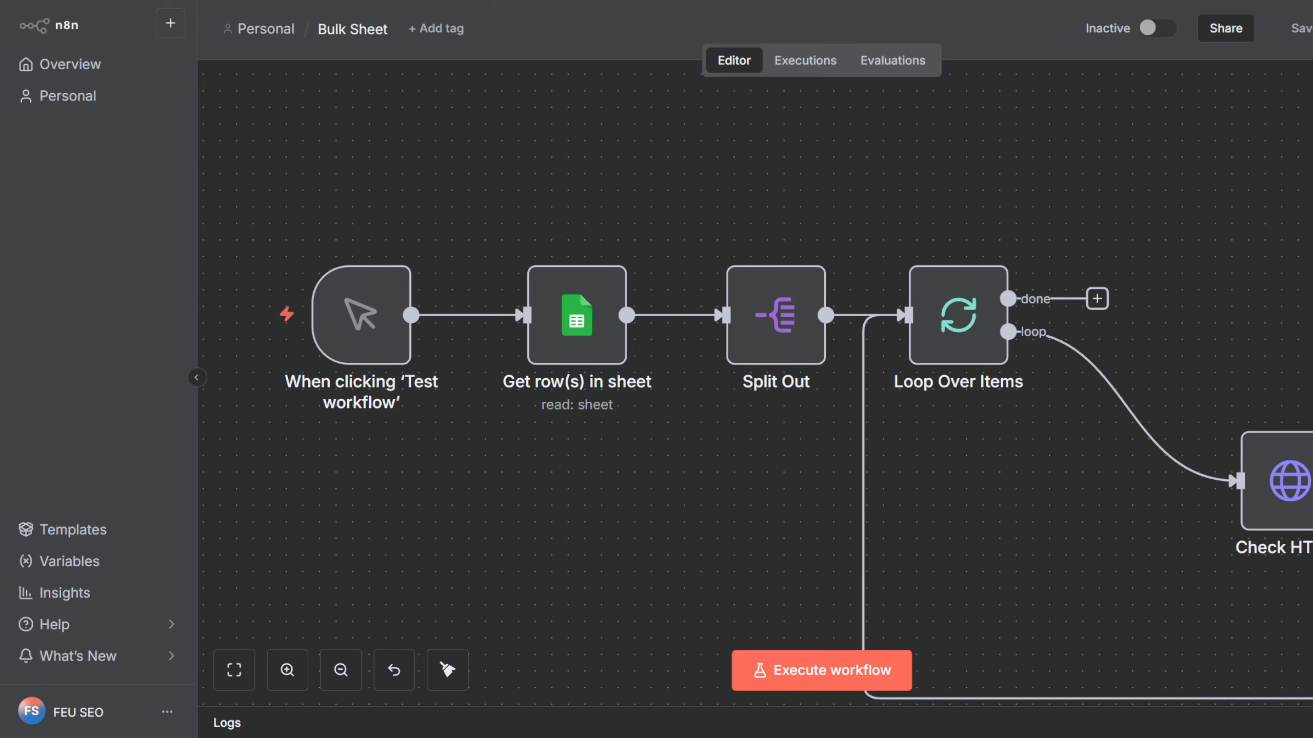
pyautogui.click(766, 348)
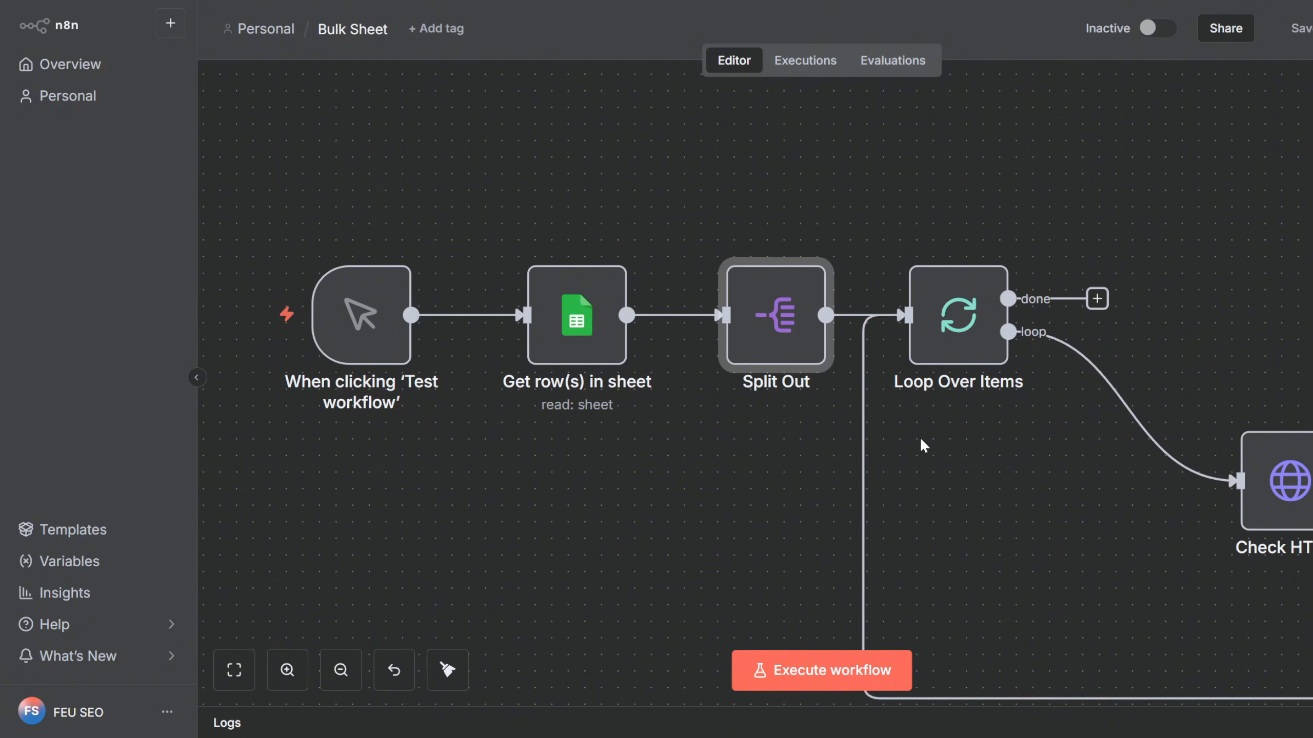
pyautogui.moveTo(589, 326)
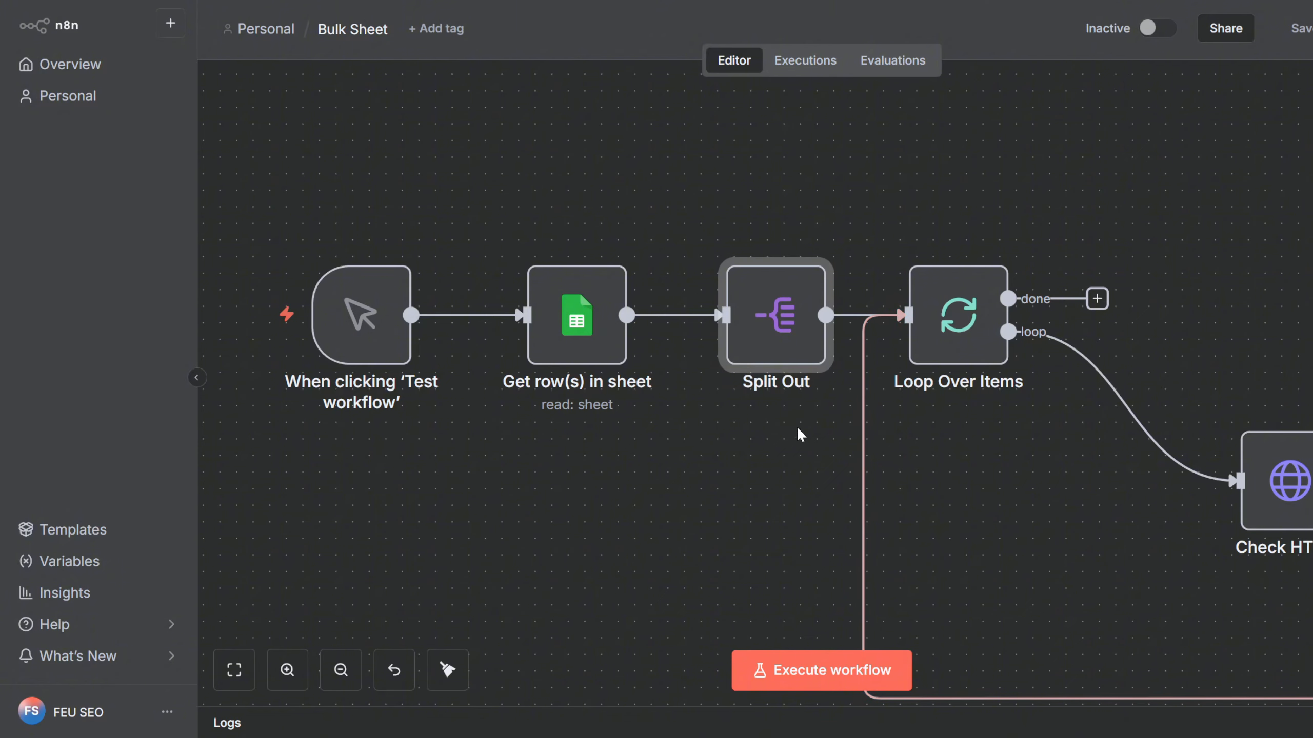
pyautogui.moveTo(771, 326)
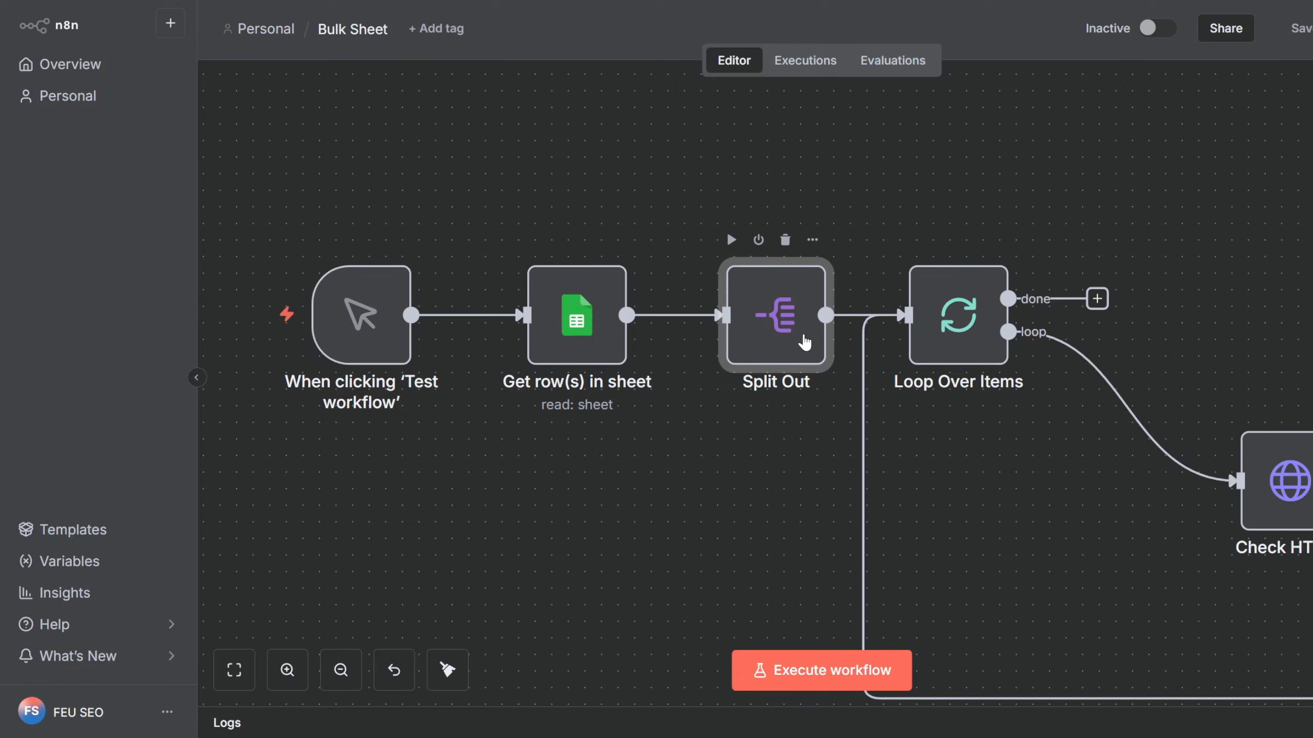
pyautogui.moveTo(974, 346)
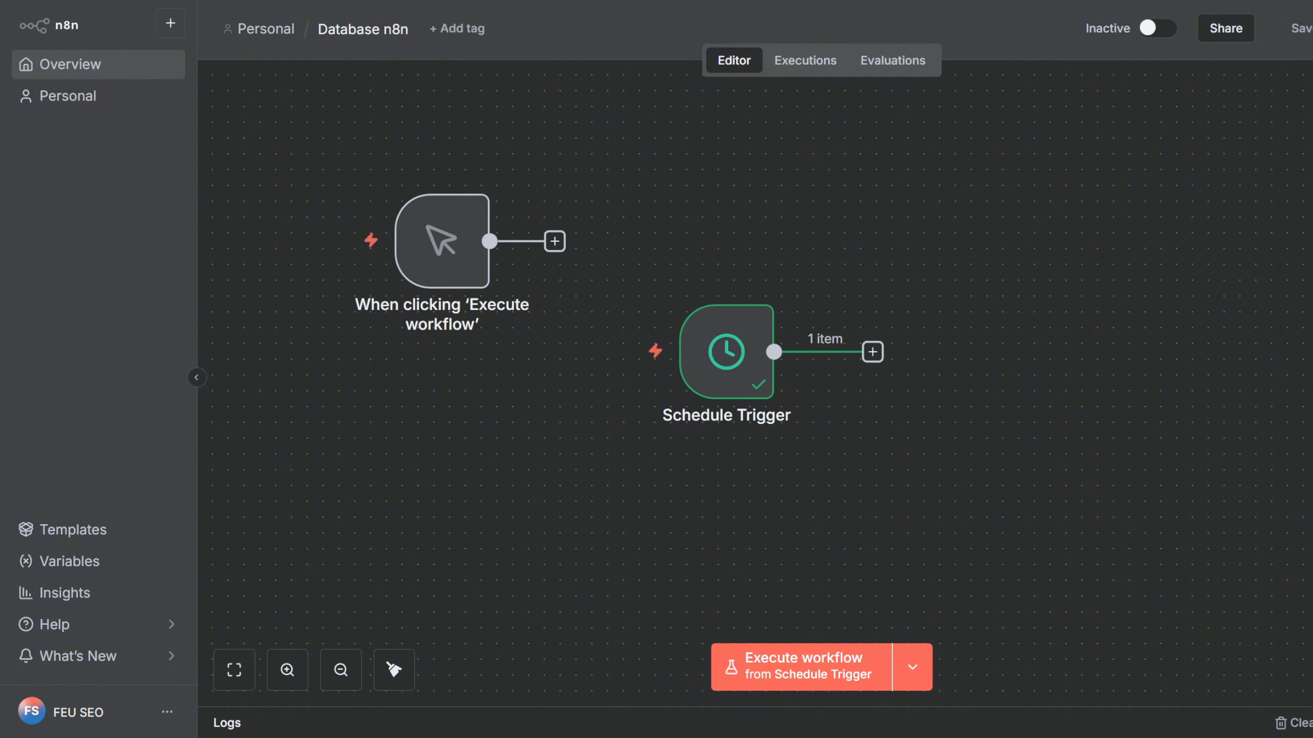
# Open the Schedule Trigger node, execute it several times to regenerate the random Trigger at Minute value, and return to the canvas
pyautogui.doubleClick(742, 377)
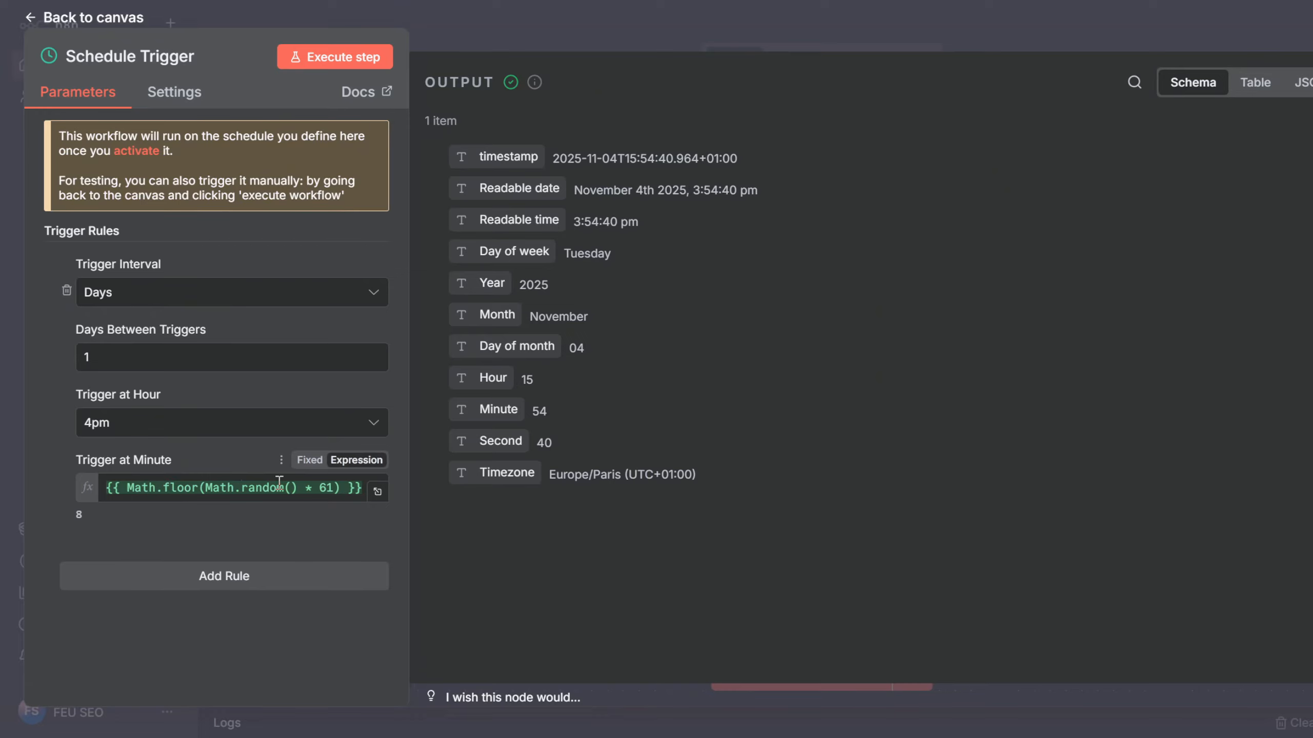
pyautogui.click(335, 58)
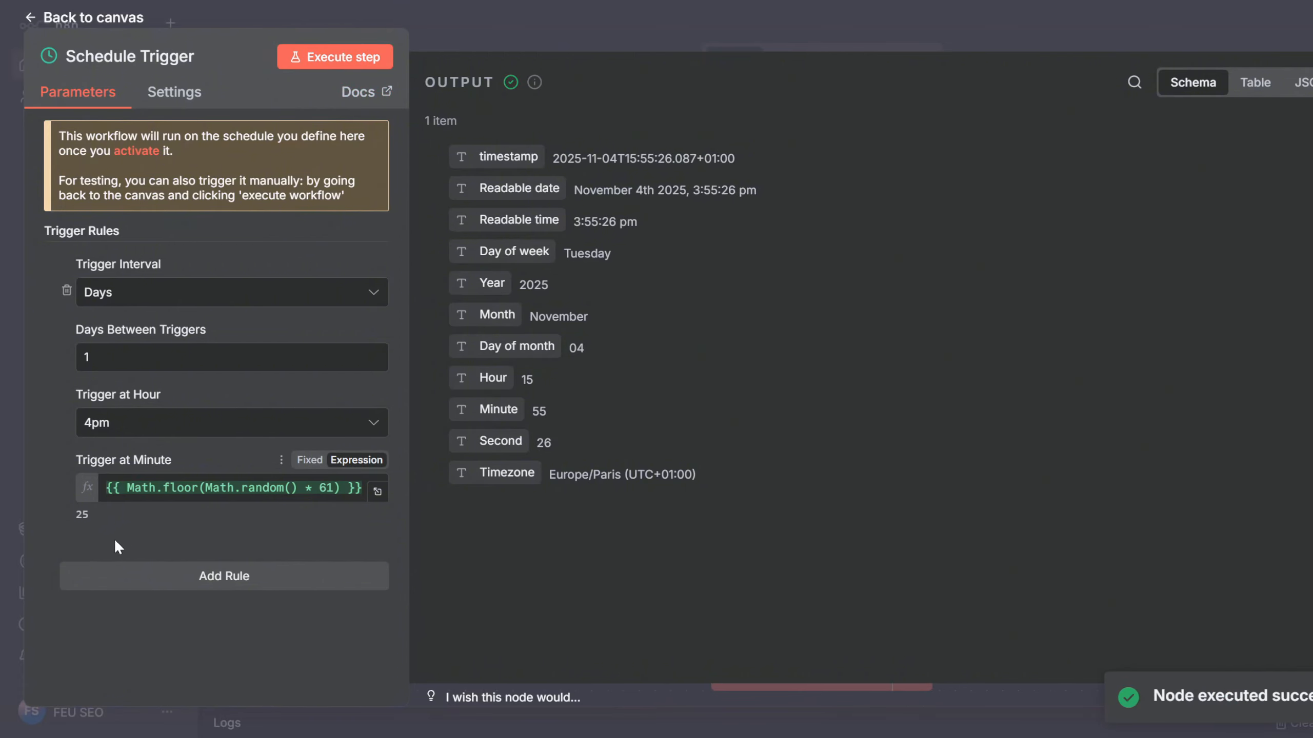
pyautogui.moveTo(71, 516); pyautogui.dragTo(95, 517)
pyautogui.click(321, 56)
pyautogui.click(322, 56)
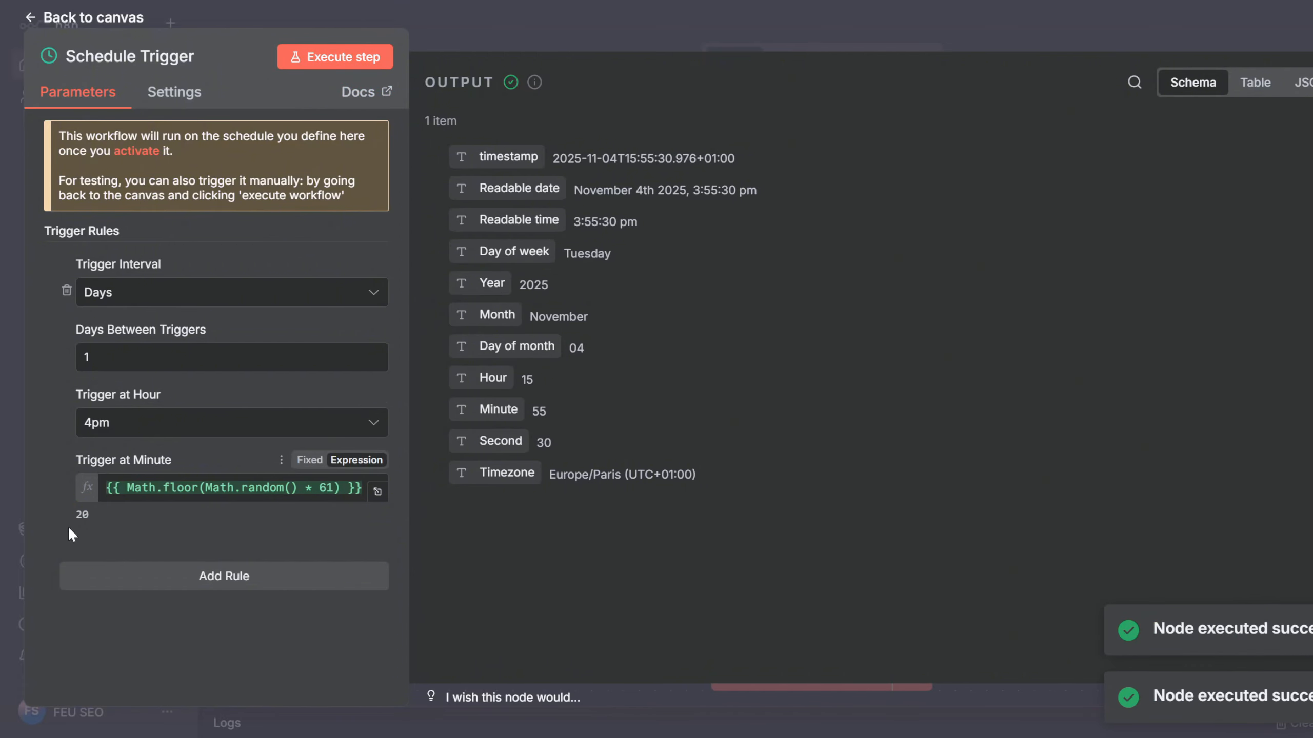
pyautogui.moveTo(67, 517); pyautogui.dragTo(137, 517)
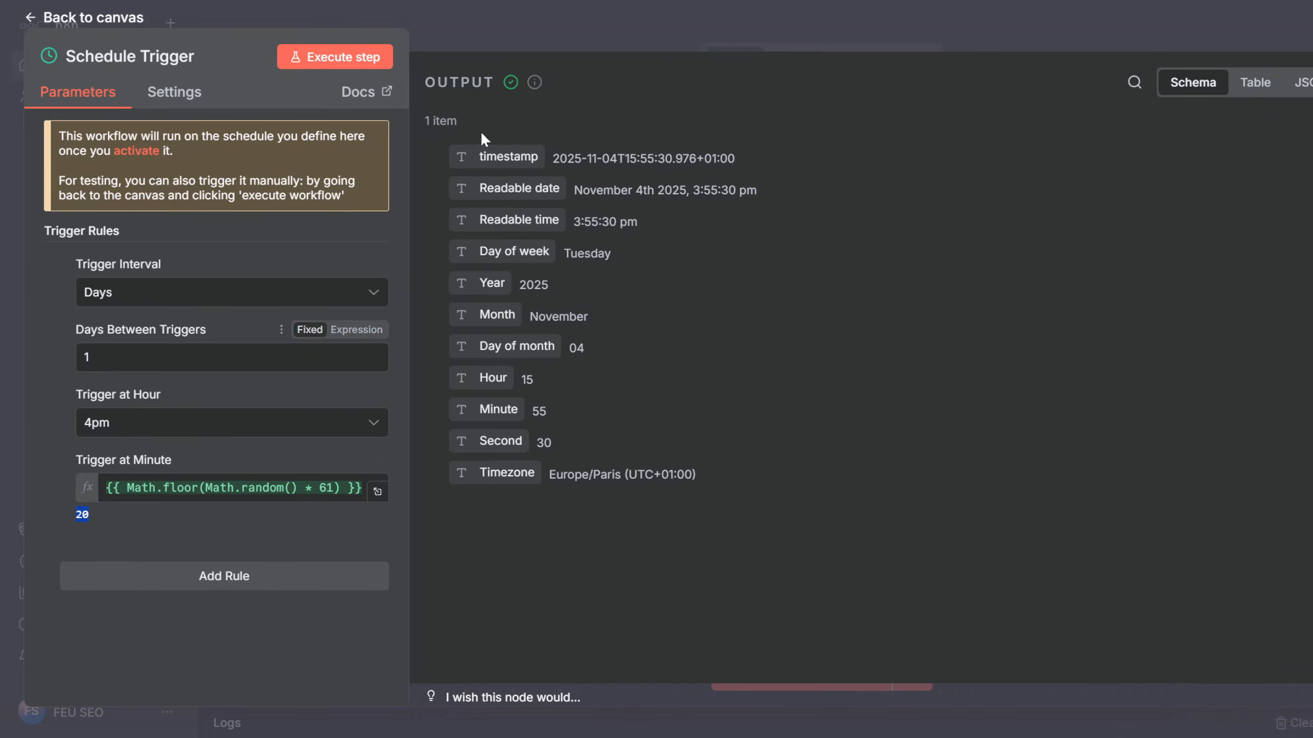
pyautogui.click(529, 37)
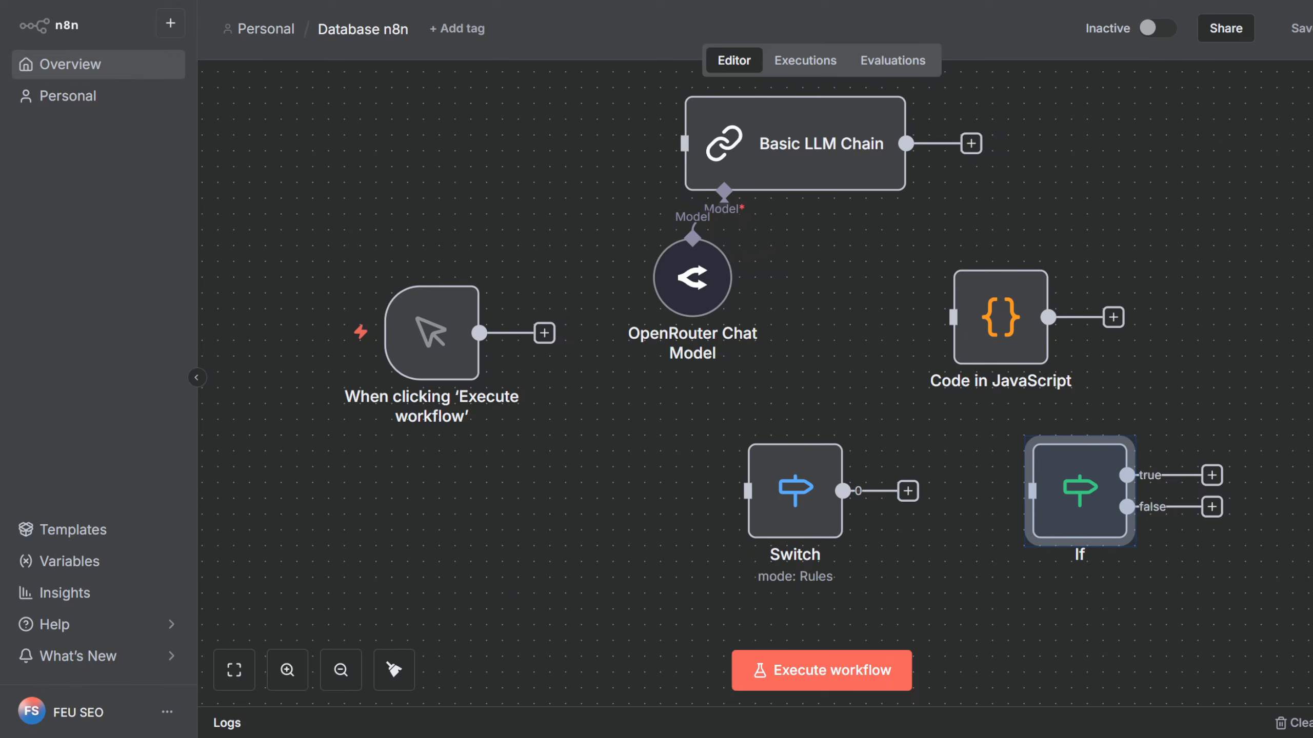
pyautogui.click(930, 446)
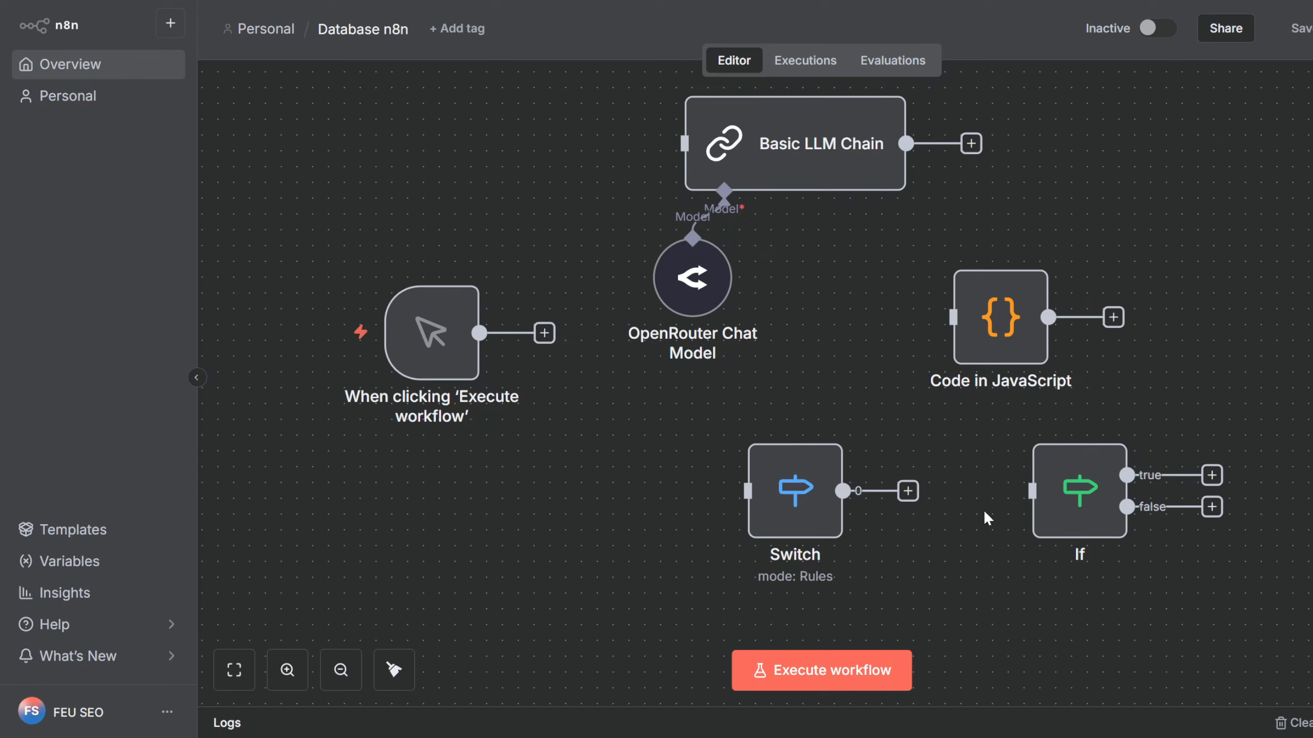
pyautogui.moveTo(1002, 343)
pyautogui.scroll(-1, 929, 525)
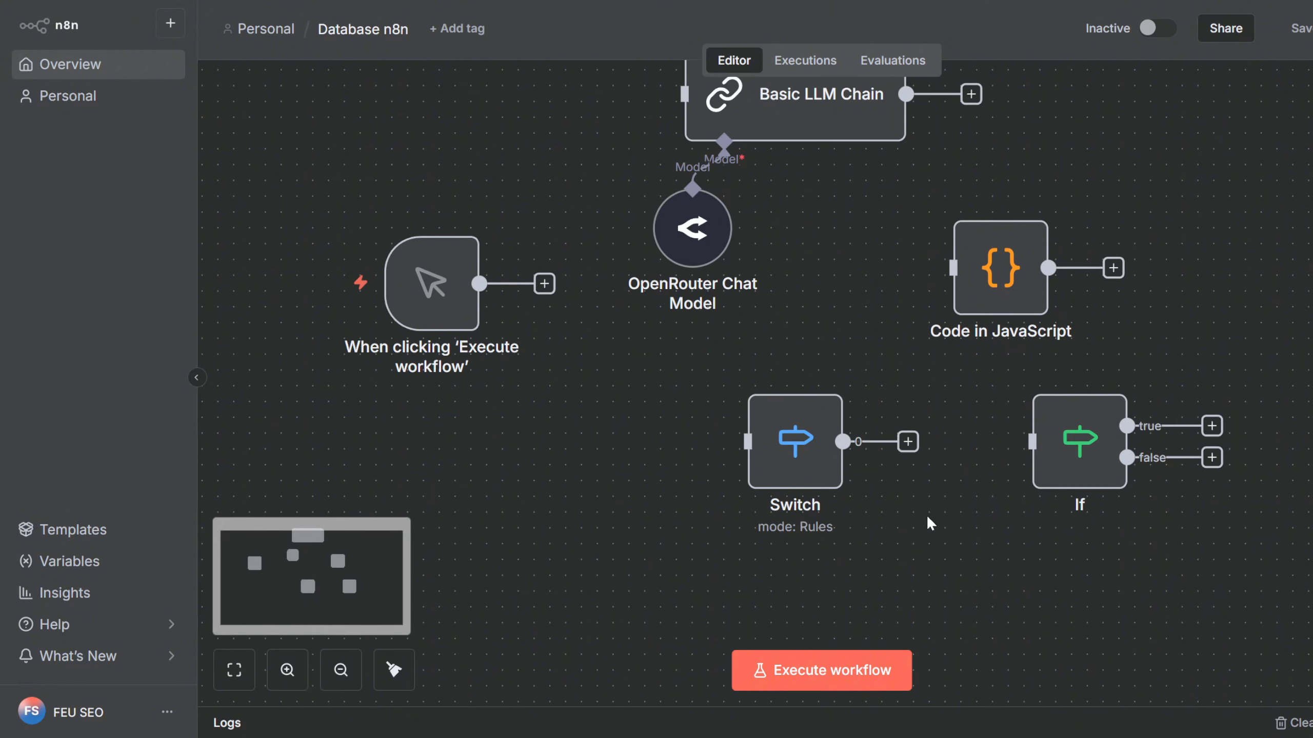
pyautogui.scroll(1, 964, 557)
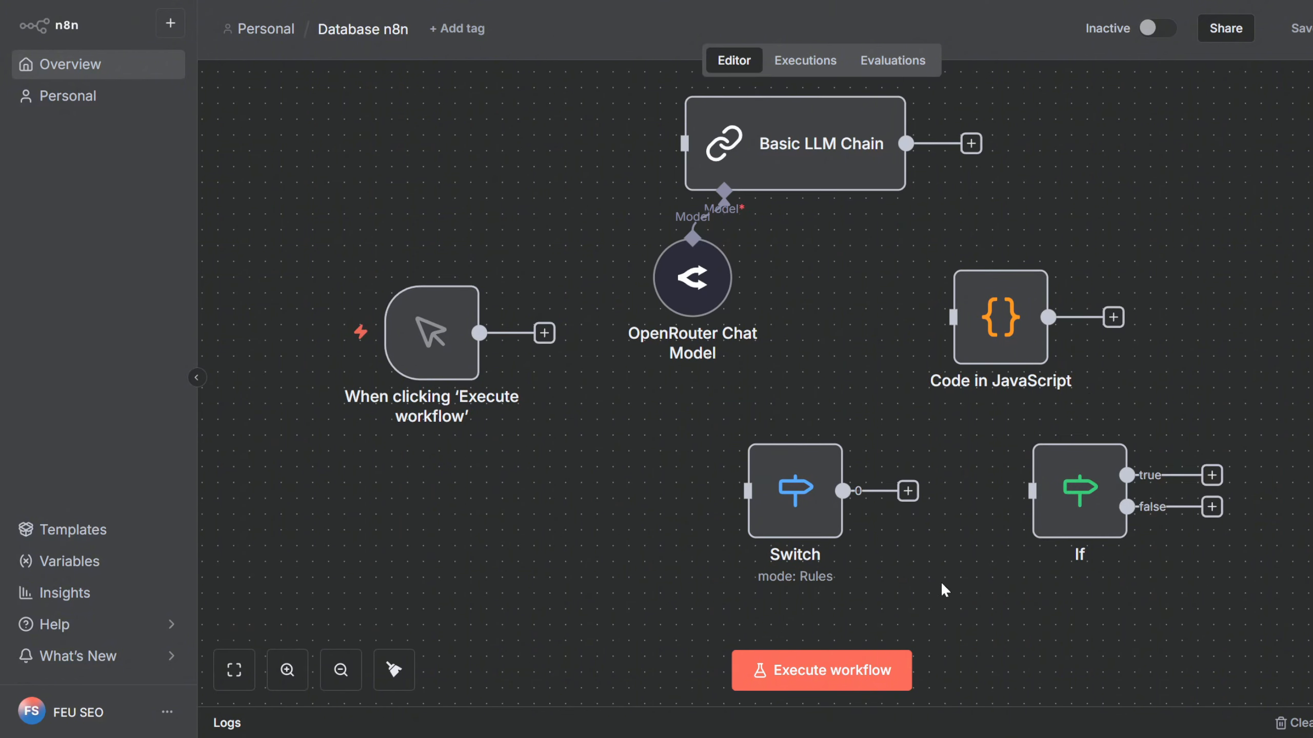
pyautogui.click(792, 508)
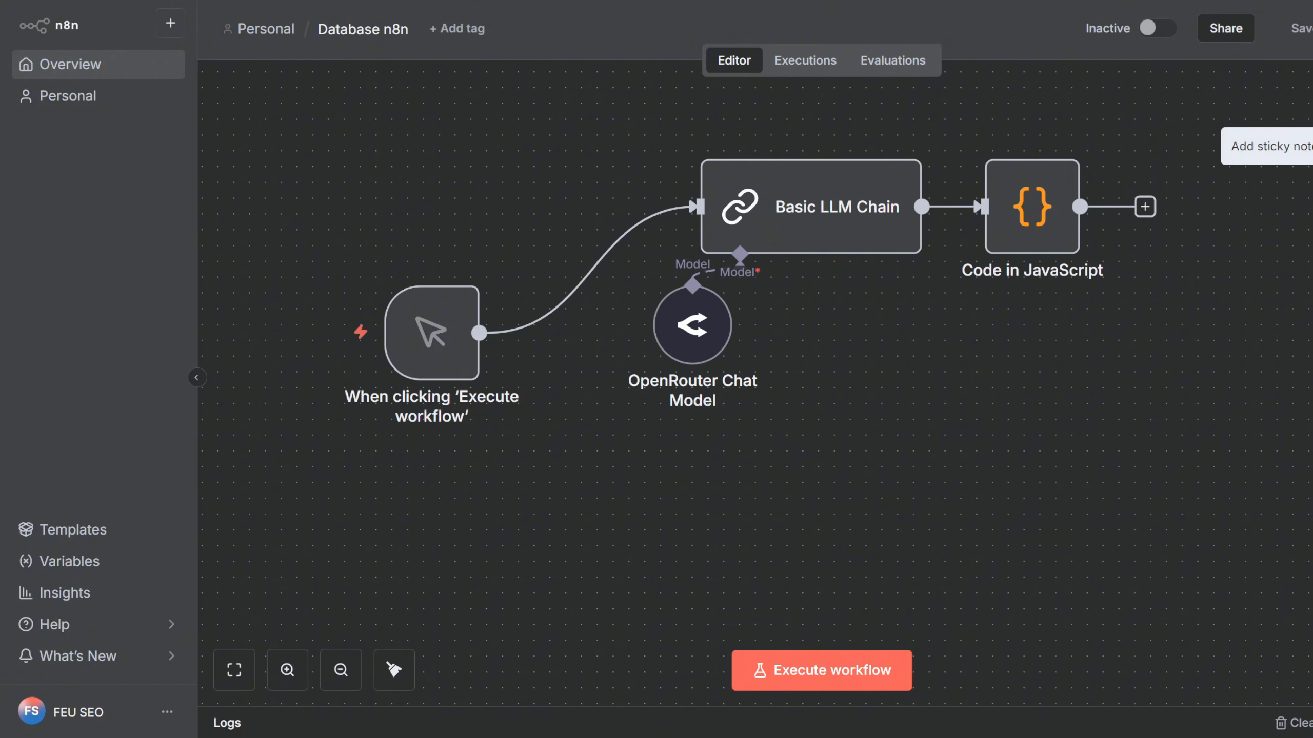
# Add a sticky note, place it below the Code in JavaScript node and color it dark red
pyautogui.click(1311, 146)
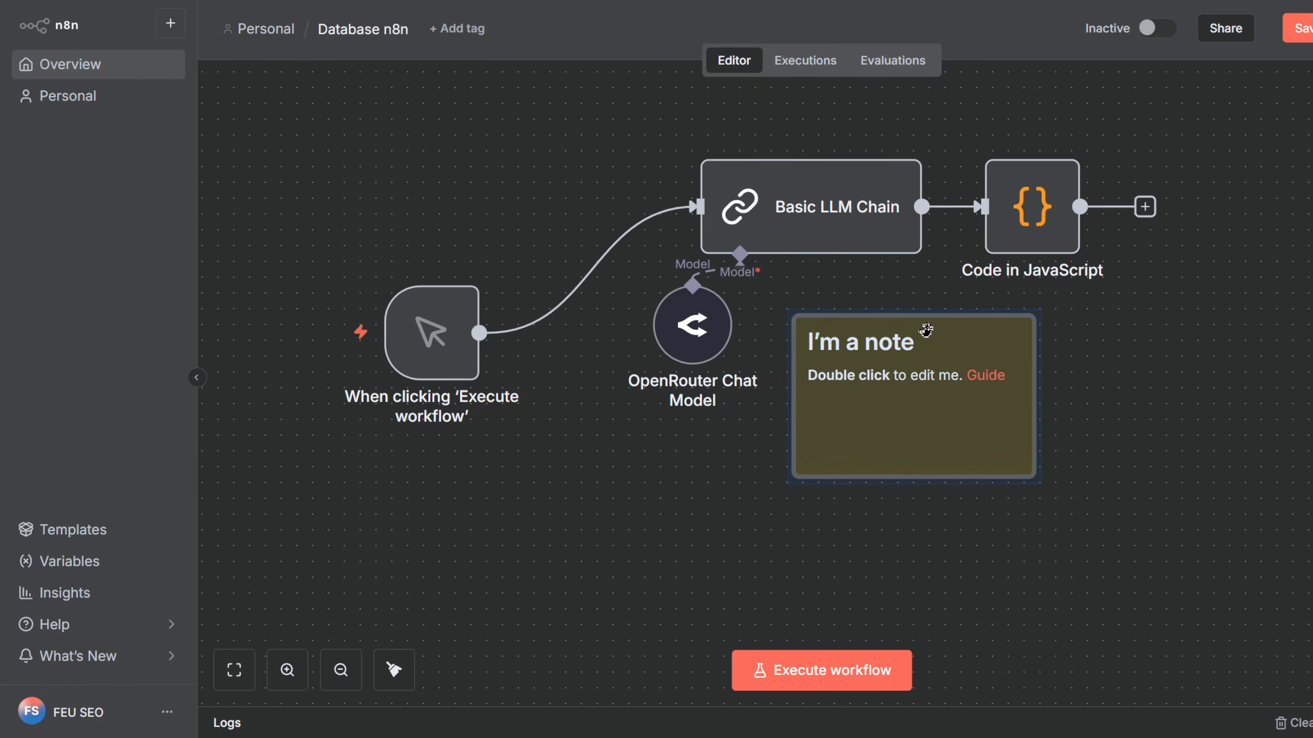
pyautogui.moveTo(917, 349)
pyautogui.mouseDown()
pyautogui.moveTo(885, 398)
pyautogui.moveTo(936, 353)
pyautogui.mouseUp()
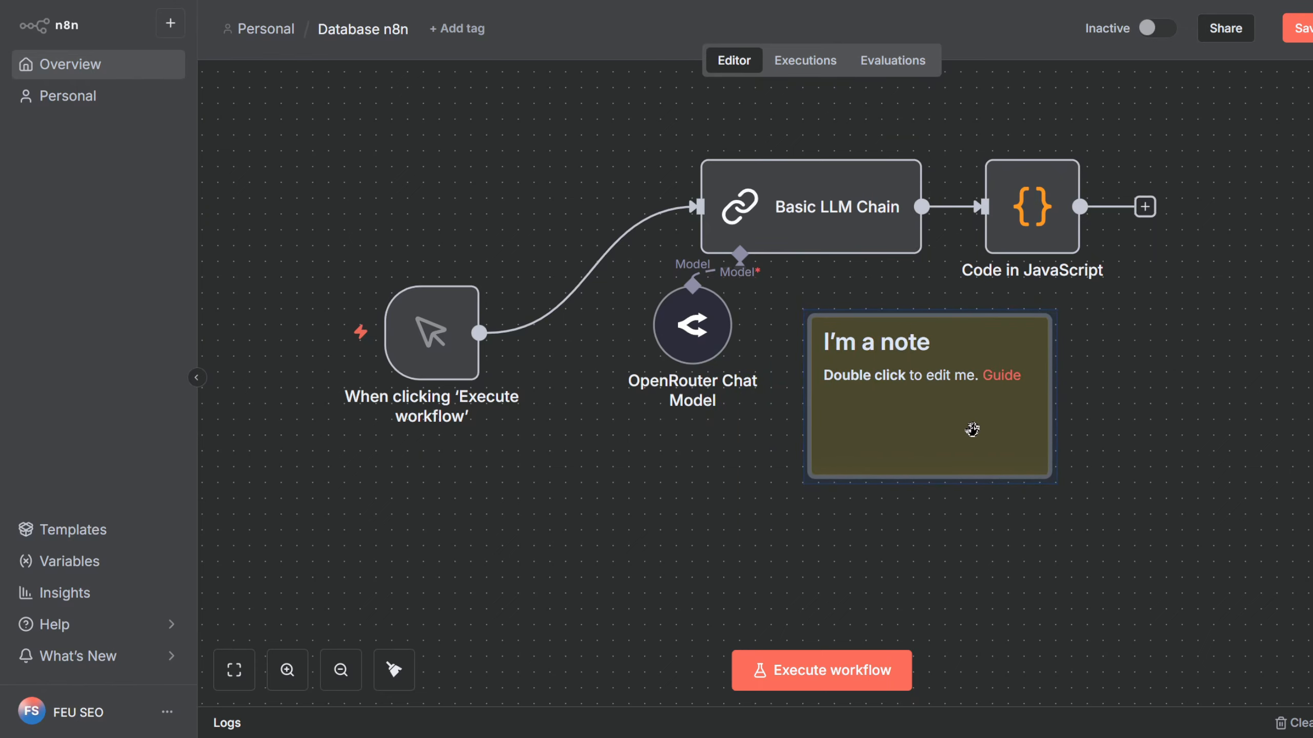
pyautogui.moveTo(921, 367); pyautogui.dragTo(937, 398)
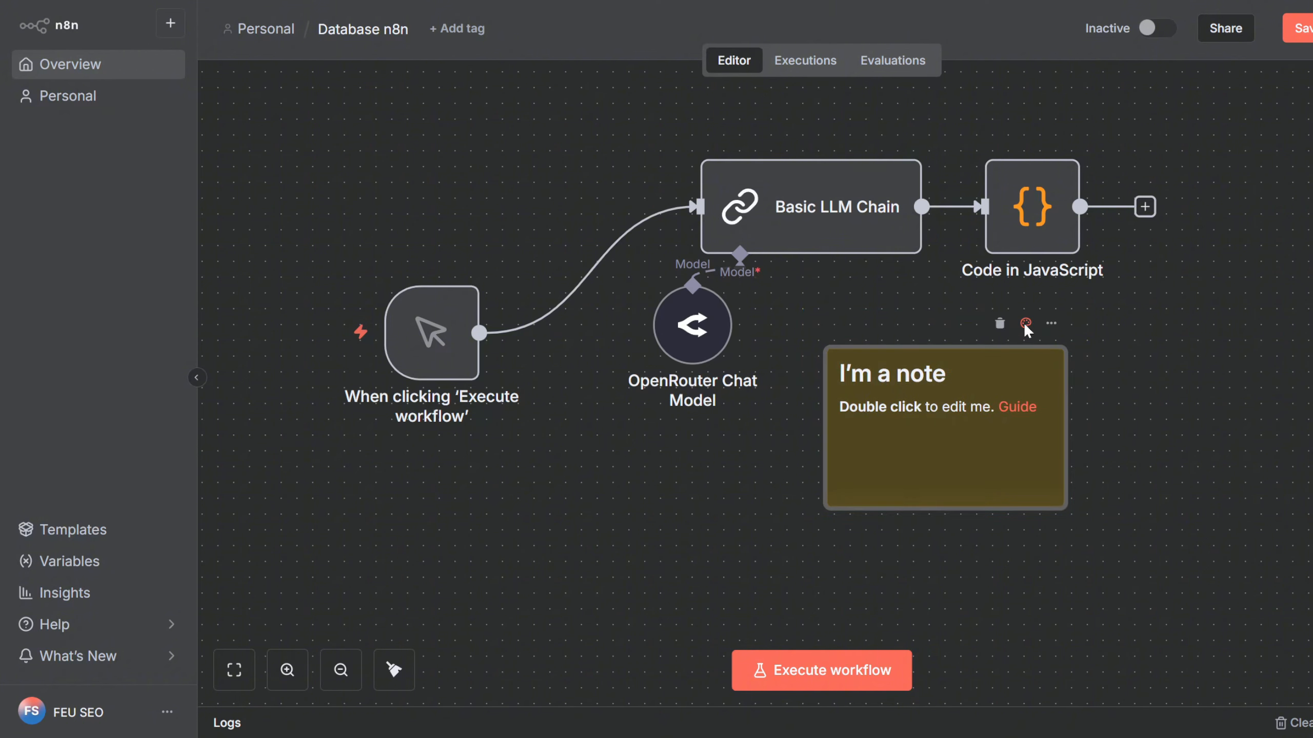
pyautogui.click(1026, 323)
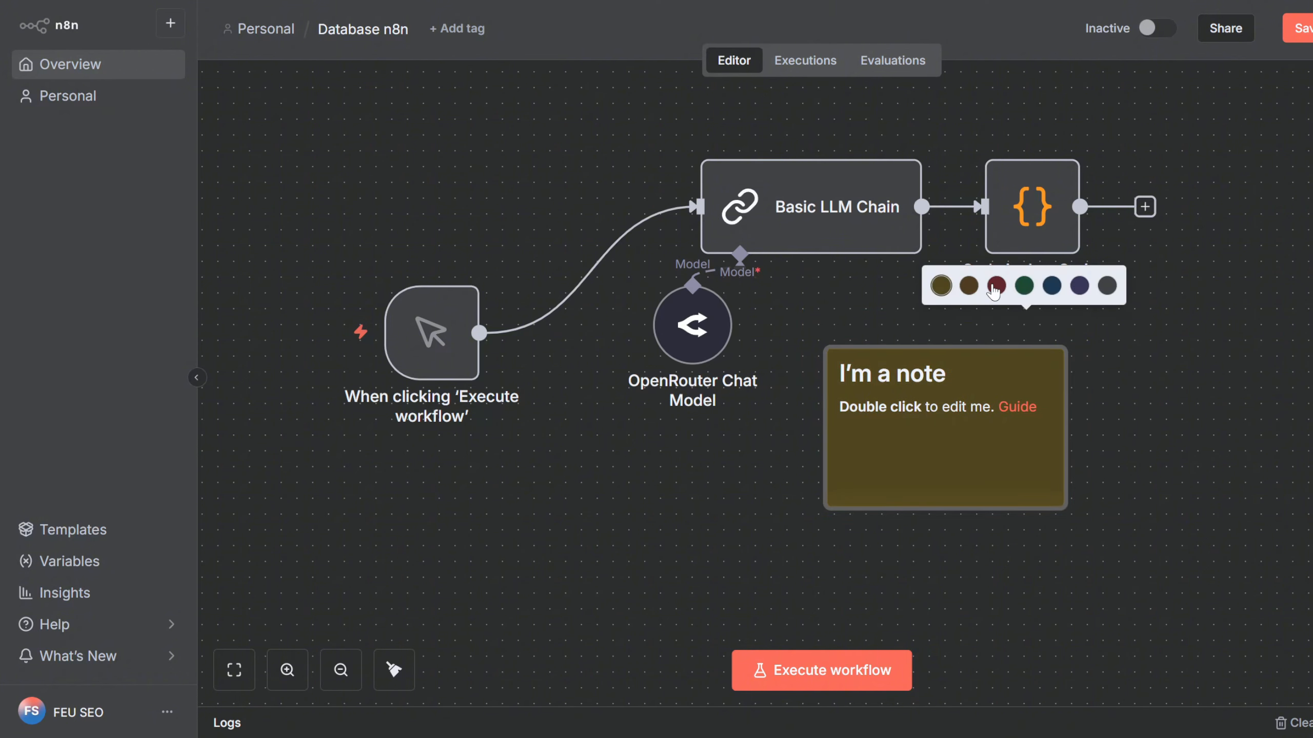
pyautogui.click(994, 286)
# Open the sticky note's text for editing and delete the Guide link from it
pyautogui.doubleClick(963, 429)
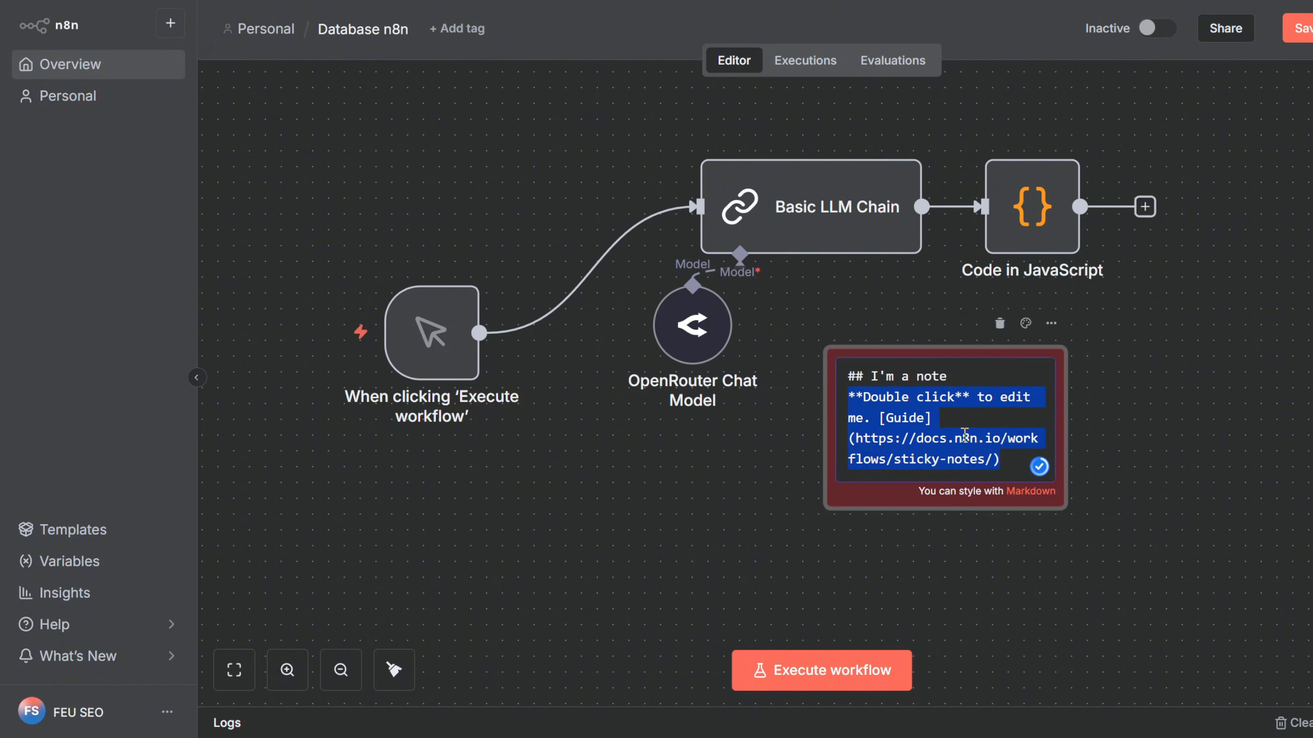
pyautogui.moveTo(1023, 462); pyautogui.dragTo(847, 373)
pyautogui.press('BackSpace')
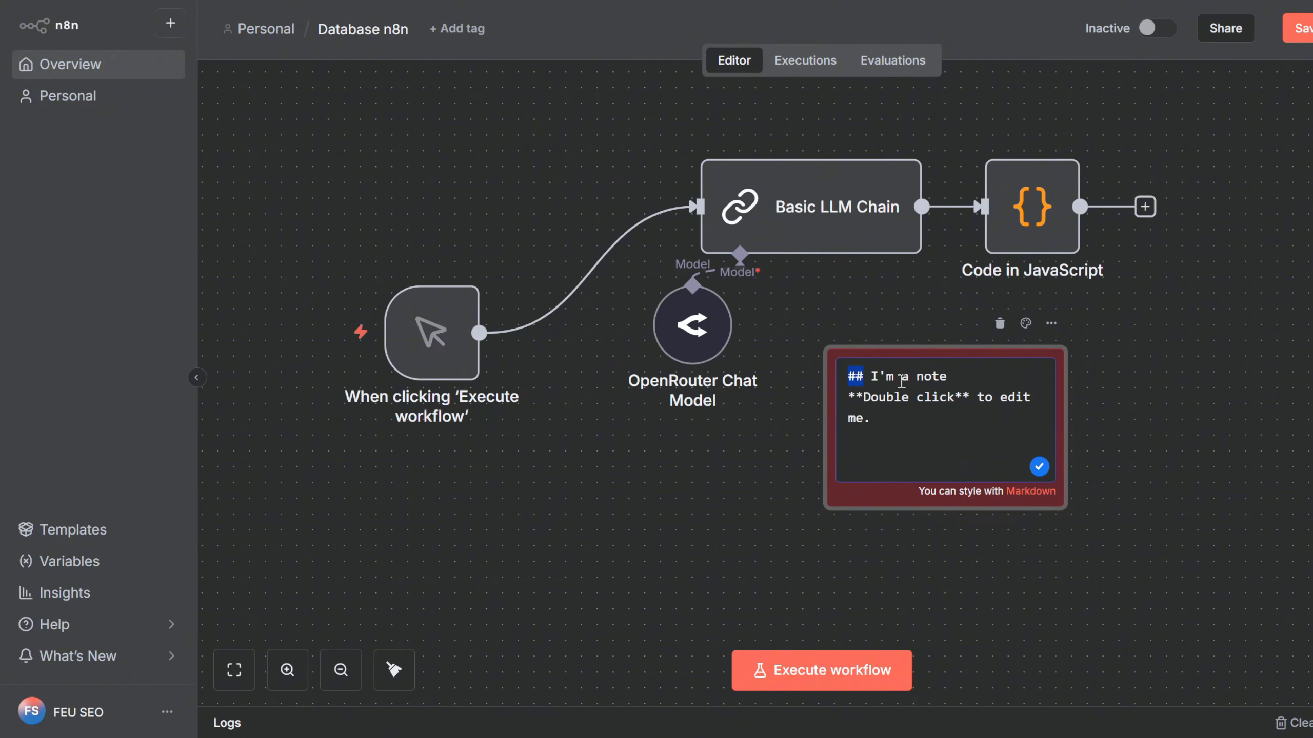
# Add a "#Titre" line above the note's heading and the bullet "- Ceci est un titre" below its text, and nudge the finished note
pyautogui.click(849, 379)
pyautogui.press('Return')
pyautogui.write('Ceci')
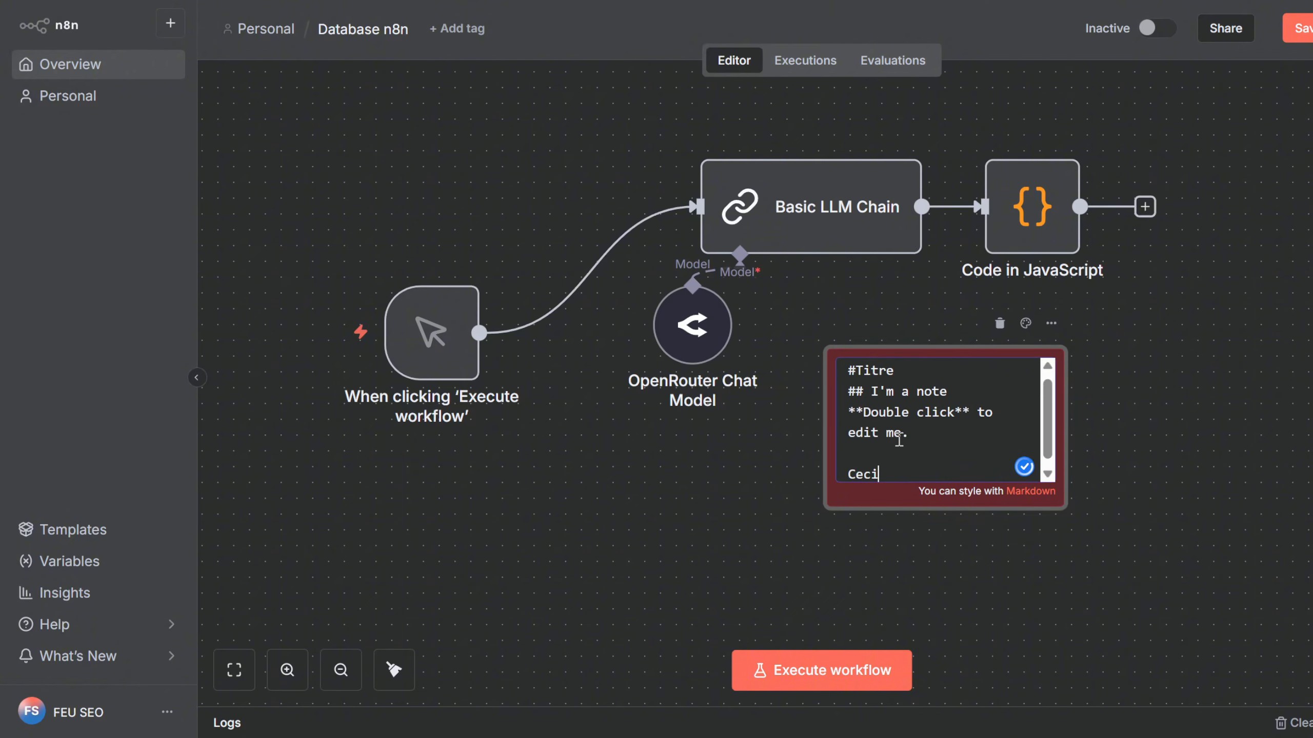
pyautogui.write(' est un titre')
pyautogui.click(848, 475)
pyautogui.write('-')
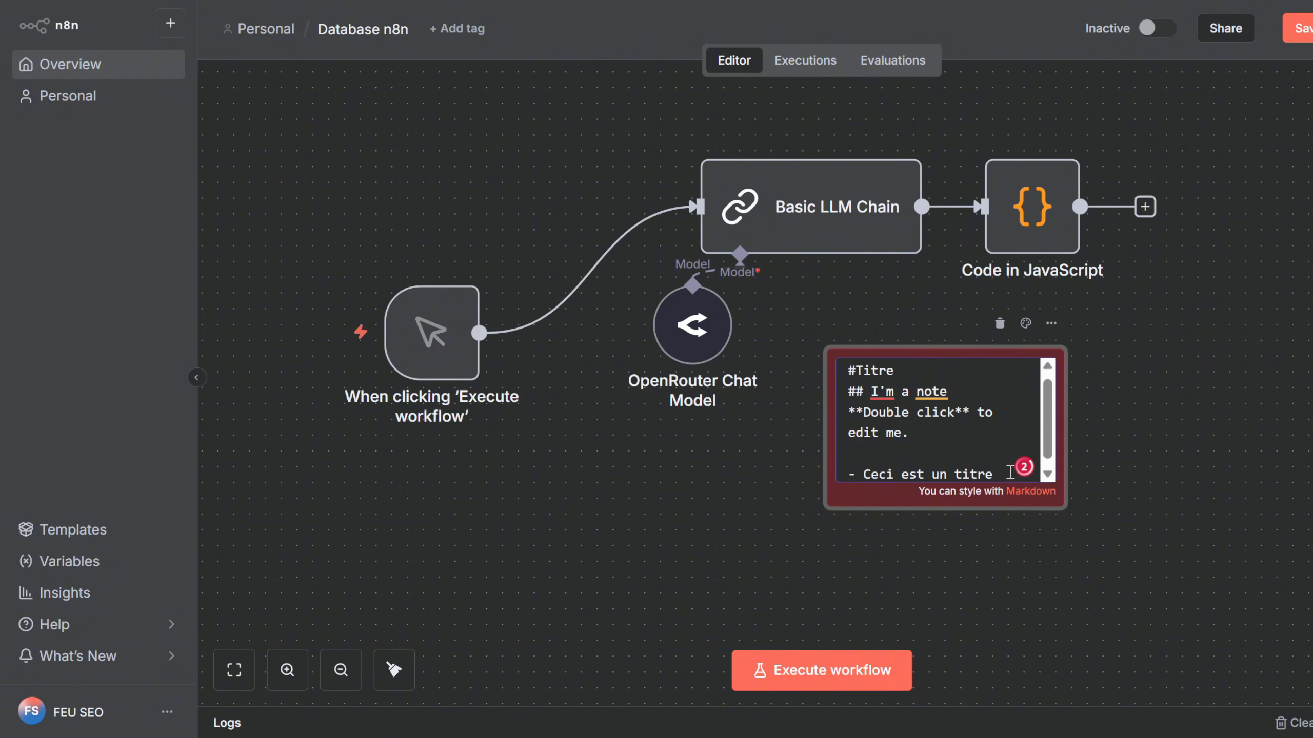
pyautogui.scroll(-1, 1013, 466)
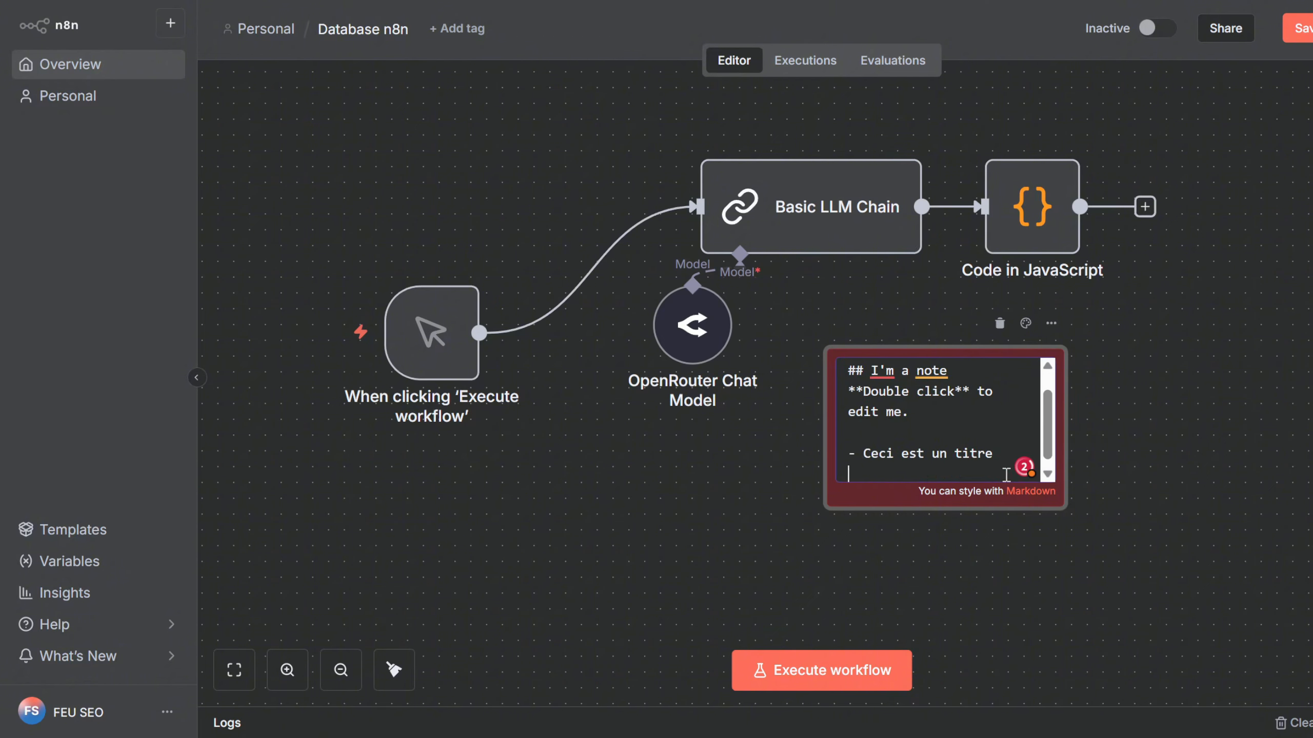
pyautogui.click(1105, 535)
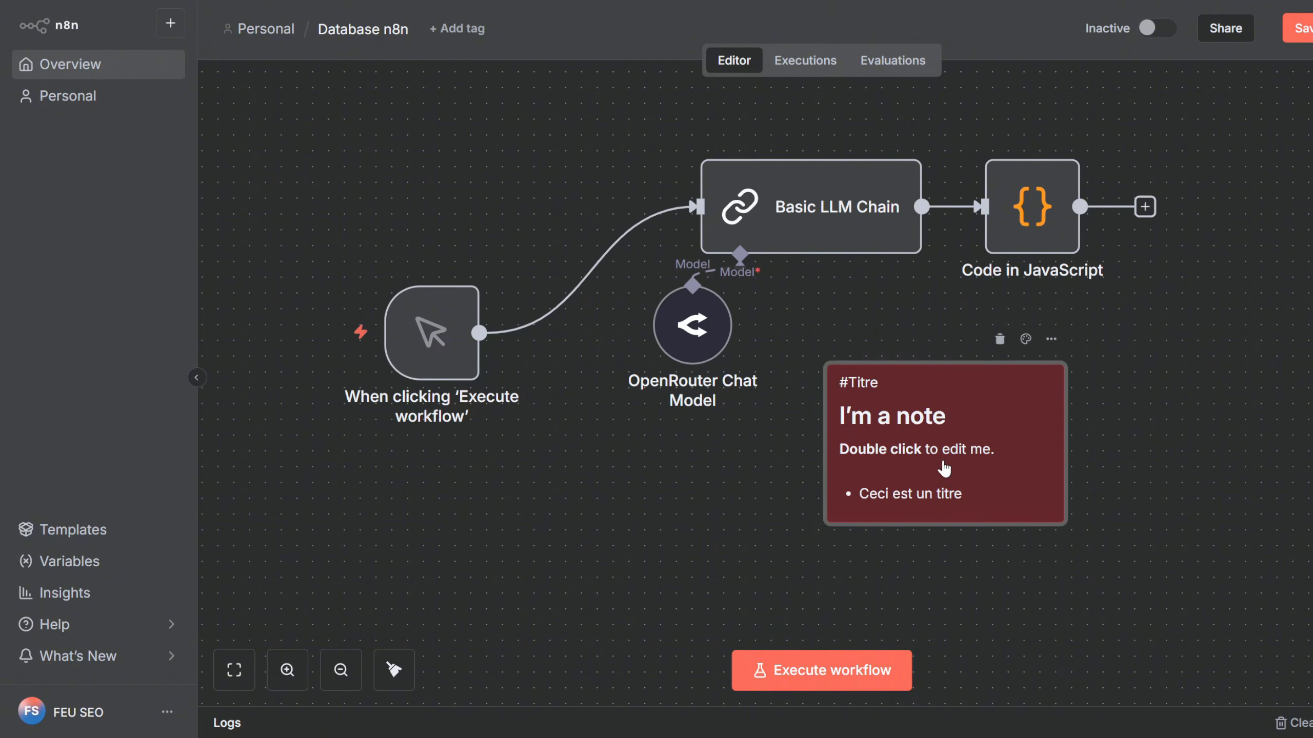
pyautogui.moveTo(854, 484); pyautogui.dragTo(838, 486)
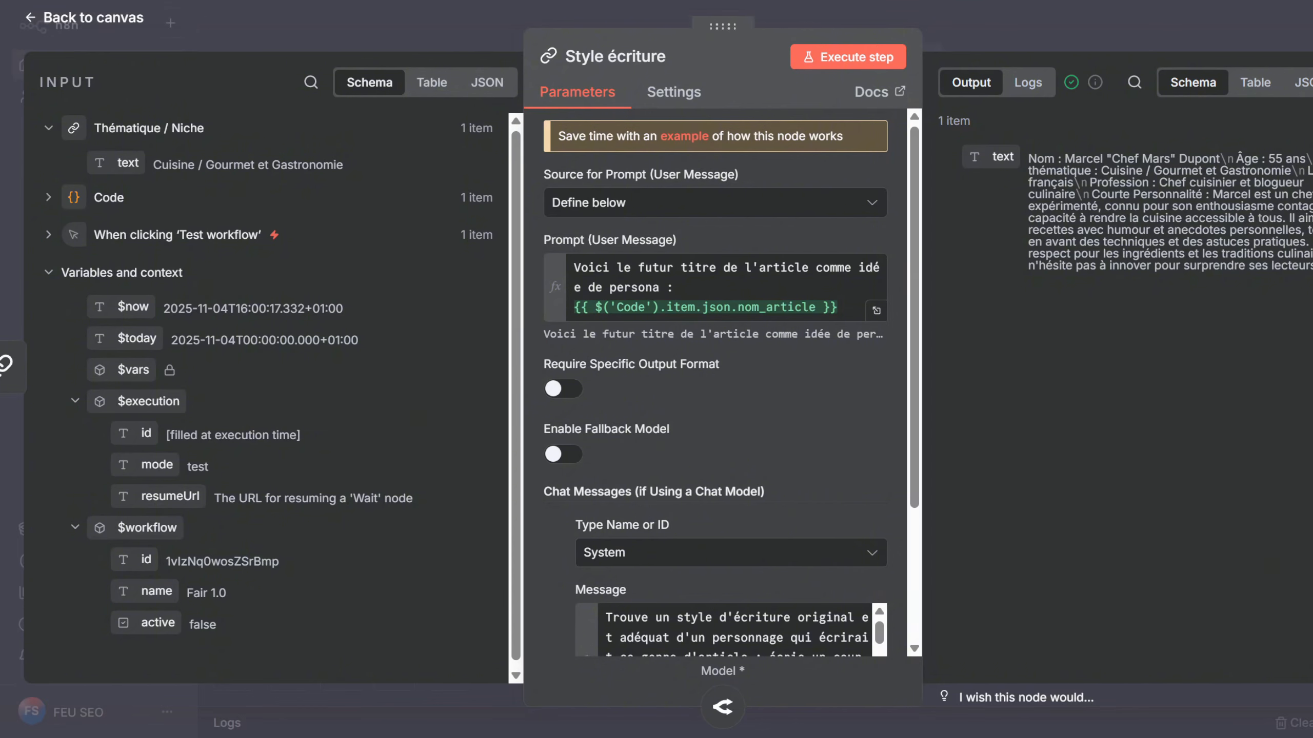
# Widen the parameters area of the Style écriture node, review its prompts and open the search for previous nodes' fields
pyautogui.scroll(-2, 724, 538)
pyautogui.scroll(2, 724, 517)
pyautogui.moveTo(923, 331); pyautogui.dragTo(959, 330)
pyautogui.scroll(-3, 774, 433)
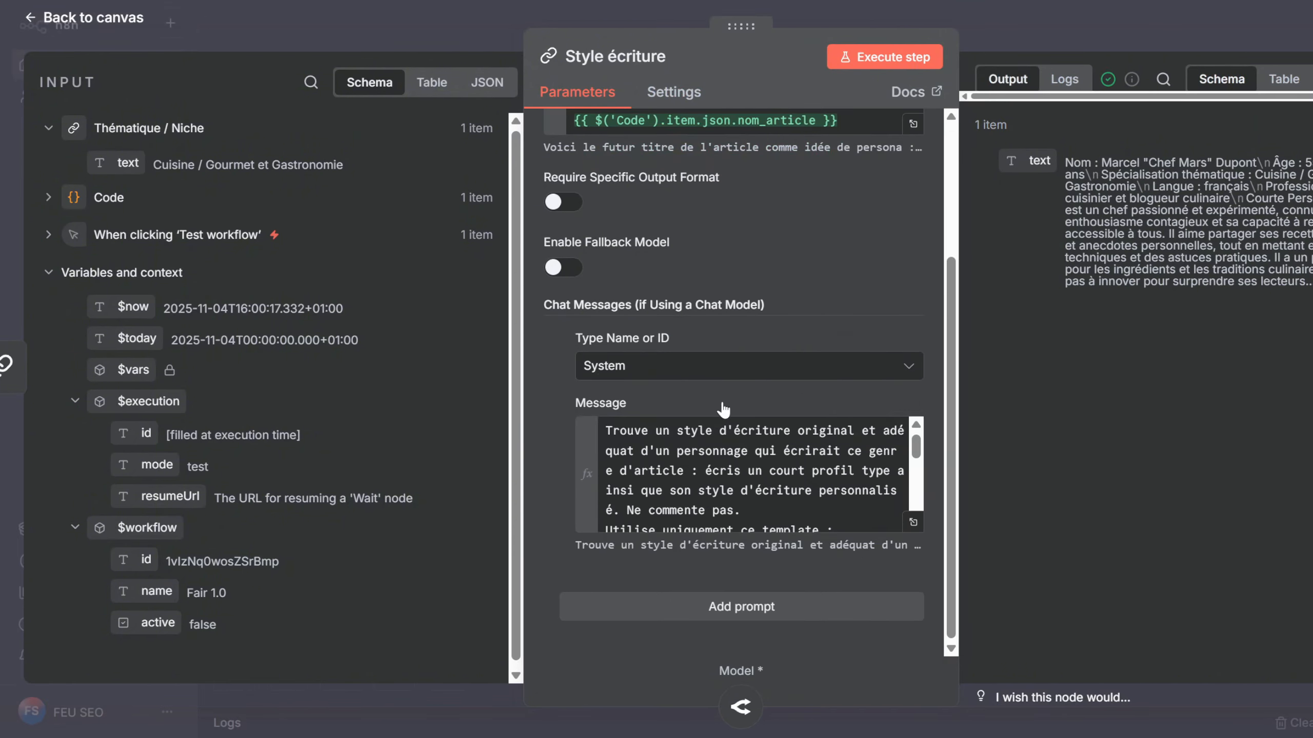
pyautogui.scroll(3, 749, 439)
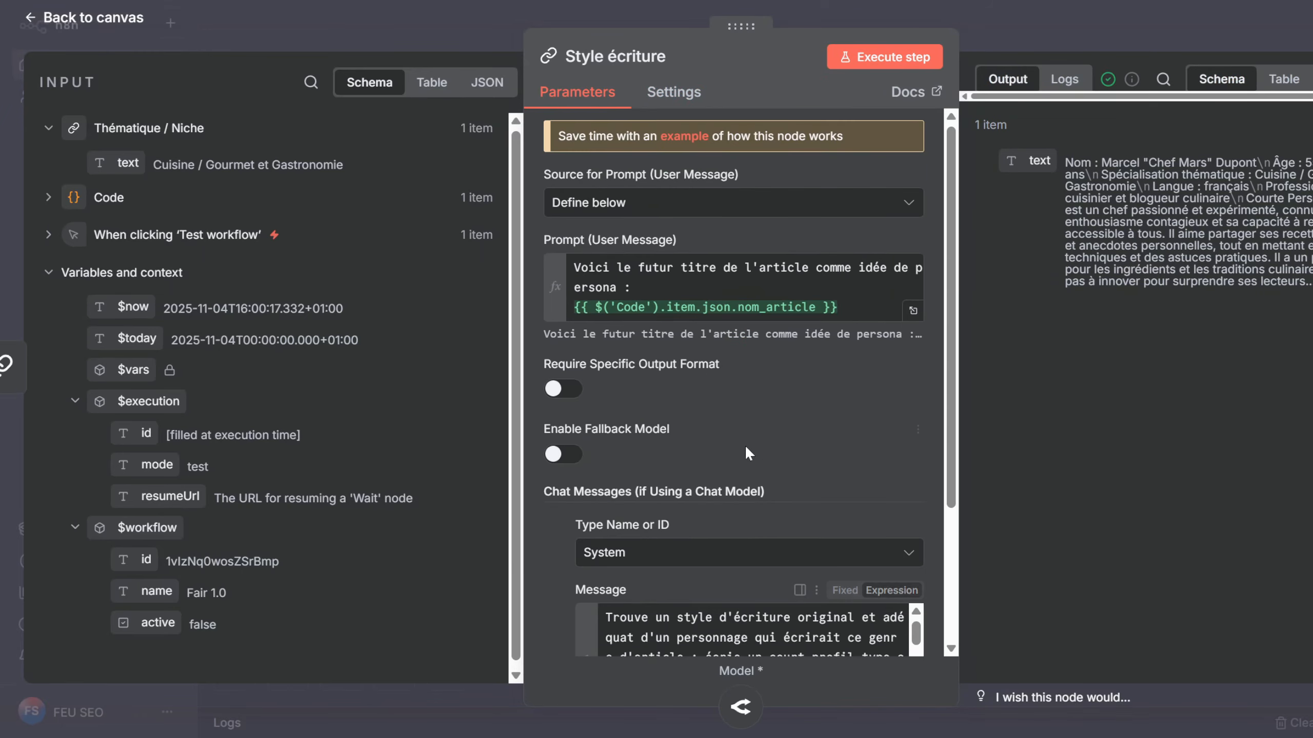
pyautogui.click(311, 83)
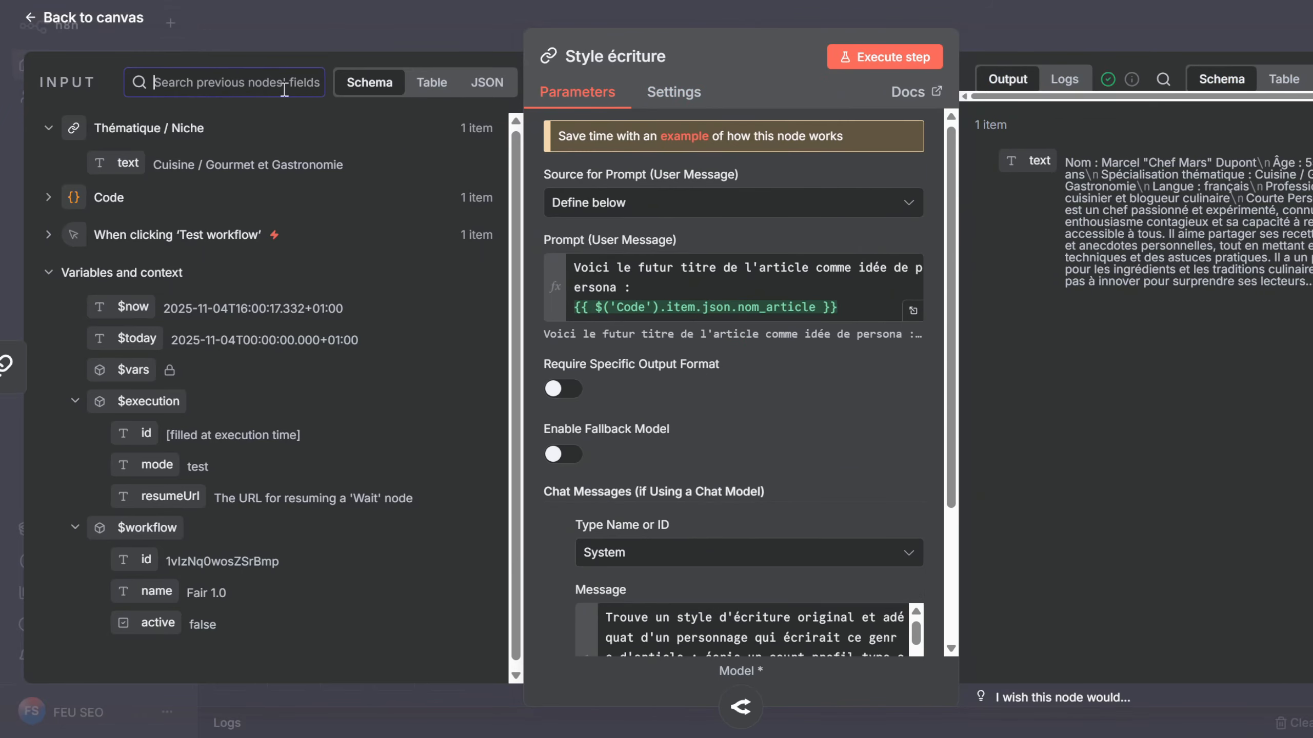
# Search the previous nodes' fields for "name", clear the search, and toggle the input groups of the trigger, Code and Thématique / Niche nodes
pyautogui.write('name')
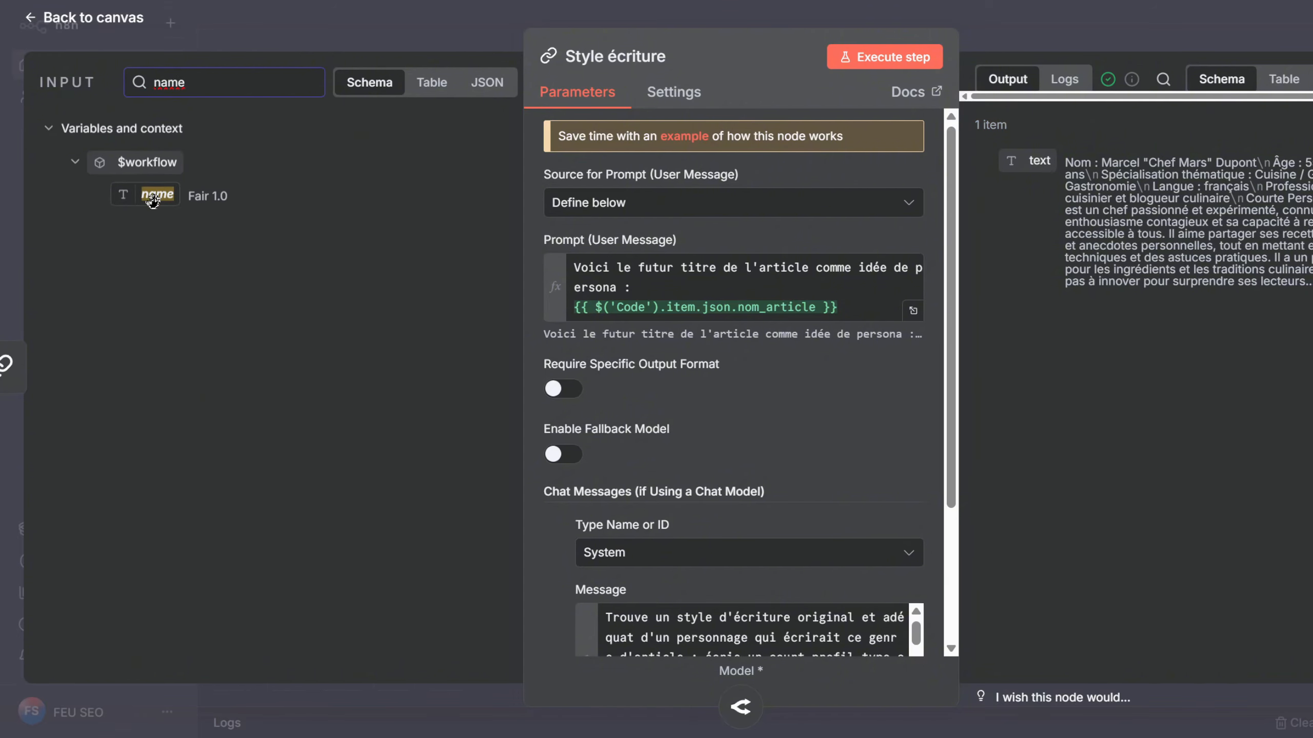
pyautogui.moveTo(155, 195); pyautogui.dragTo(232, 228)
pyautogui.doubleClick(202, 78)
pyautogui.press('BackSpace')
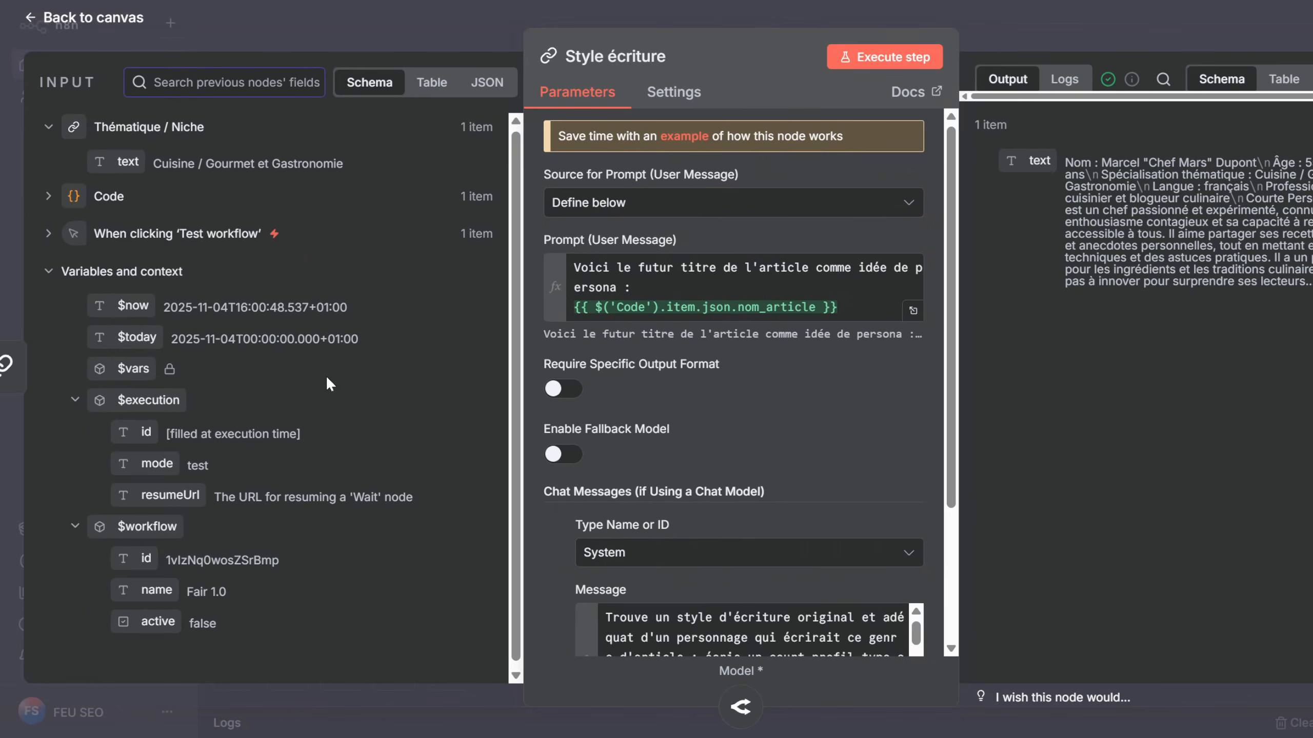
pyautogui.click(48, 234)
pyautogui.click(49, 197)
pyautogui.click(49, 128)
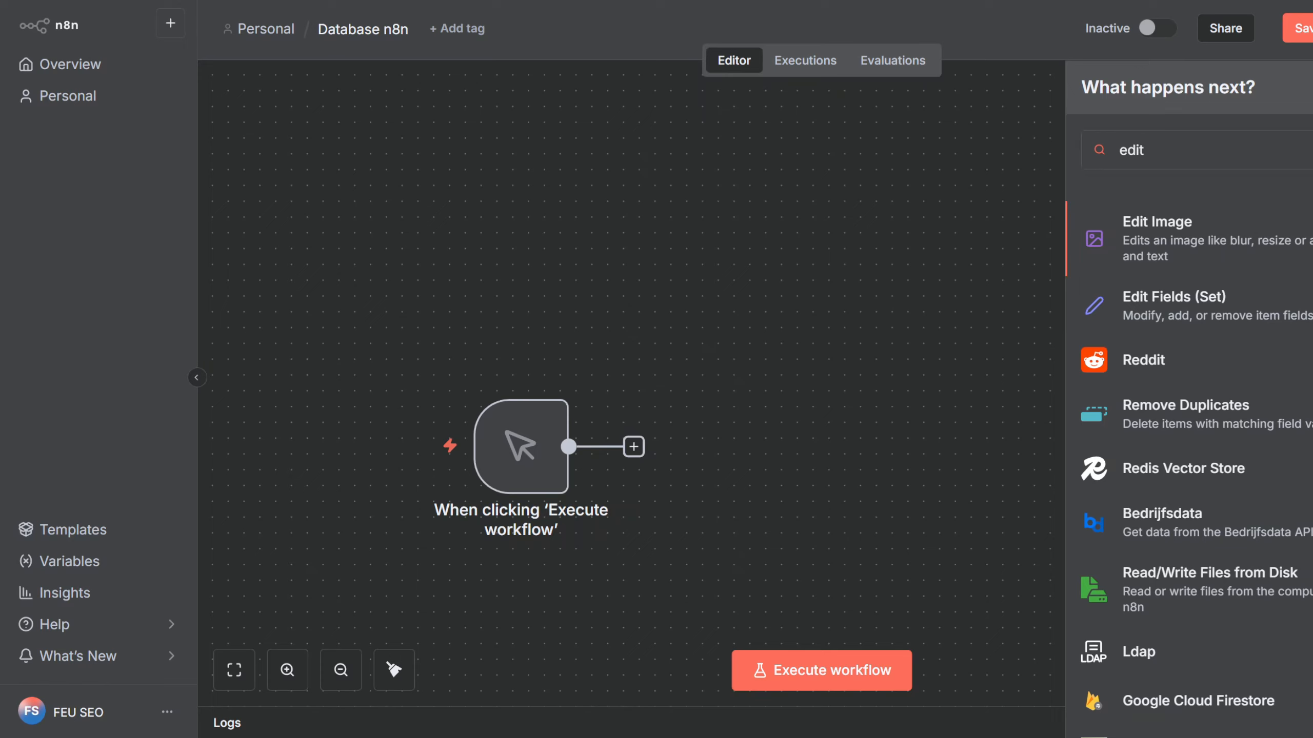
# Add an Edit Fields (Set) node with four empty String fields and return to the canvas
pyautogui.click(1158, 307)
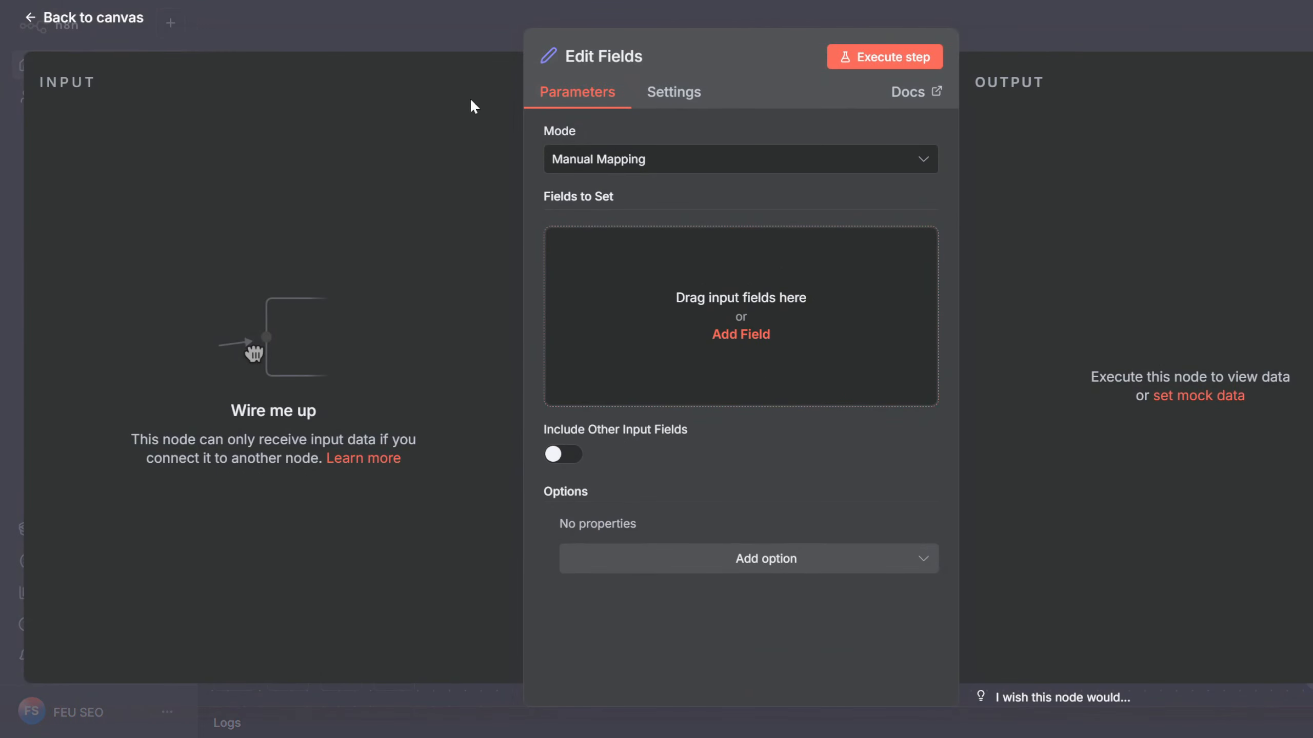
pyautogui.click(750, 335)
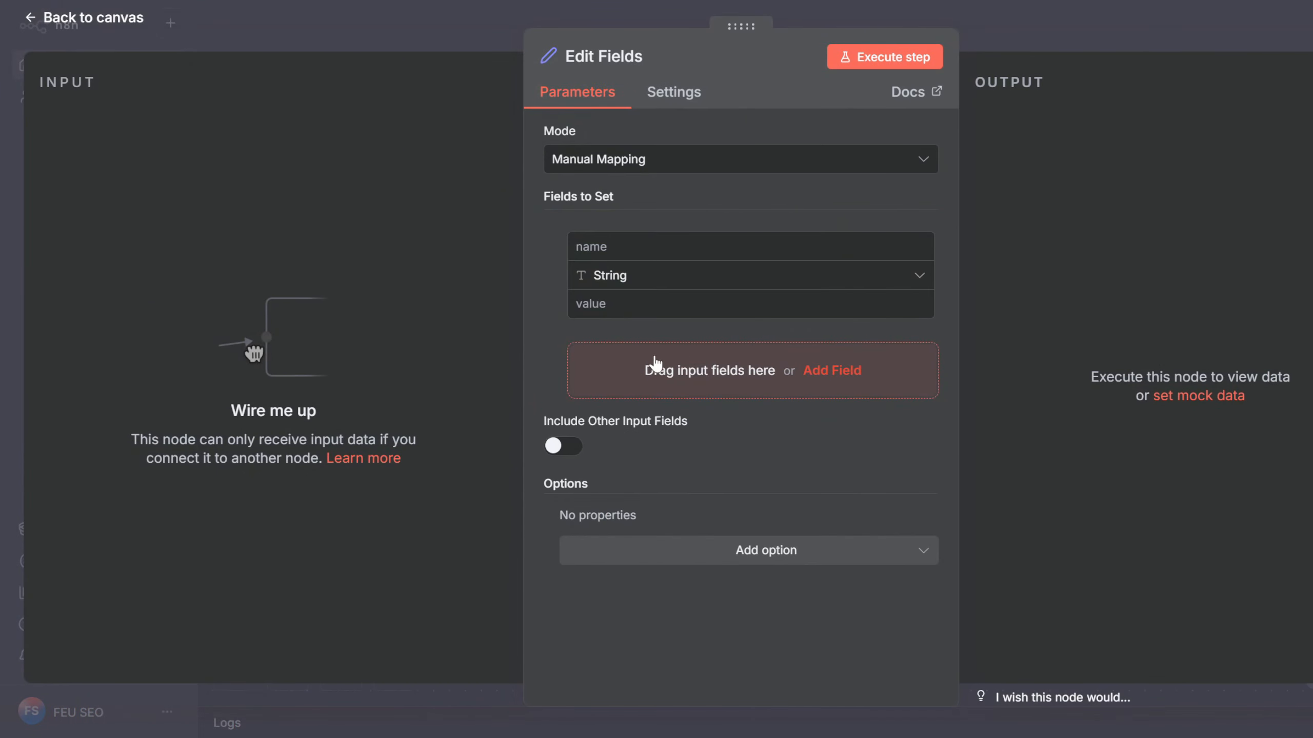
pyautogui.click(827, 371)
pyautogui.click(832, 479)
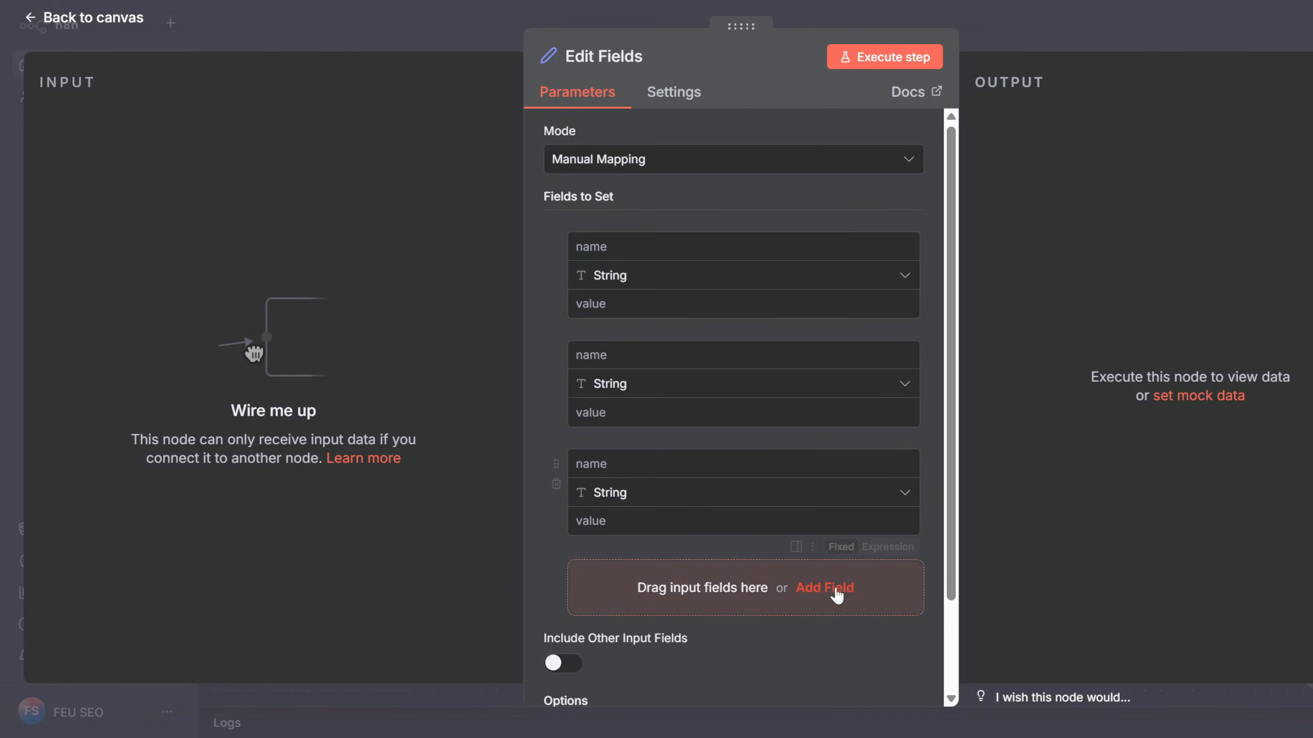
pyautogui.click(830, 584)
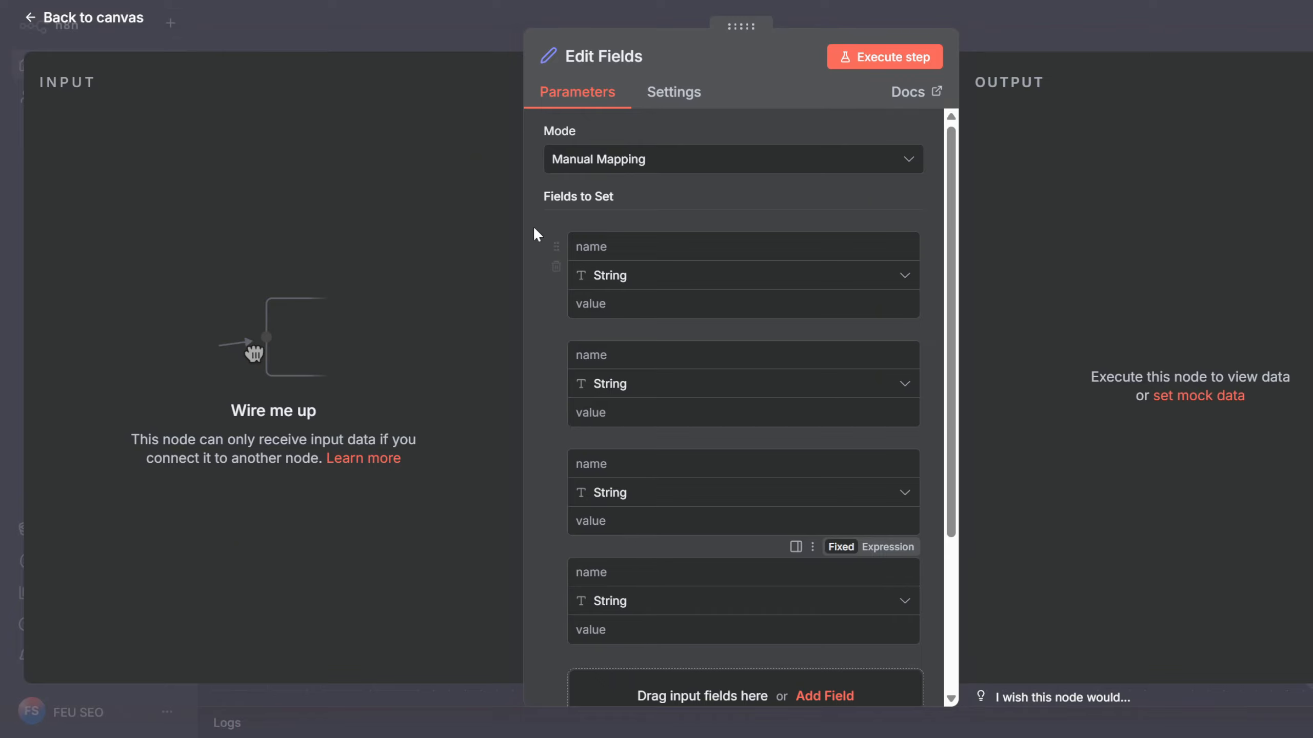
pyautogui.click(601, 246)
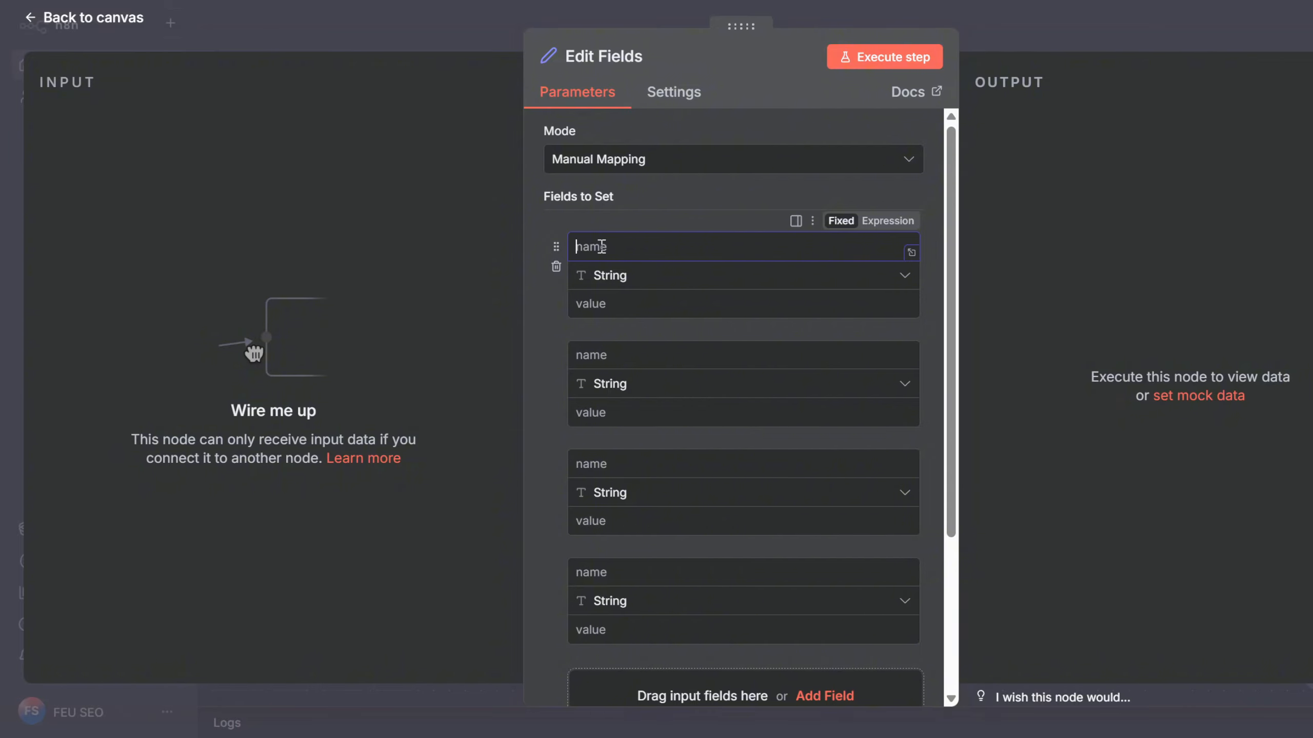
pyautogui.scroll(-5, 700, 552)
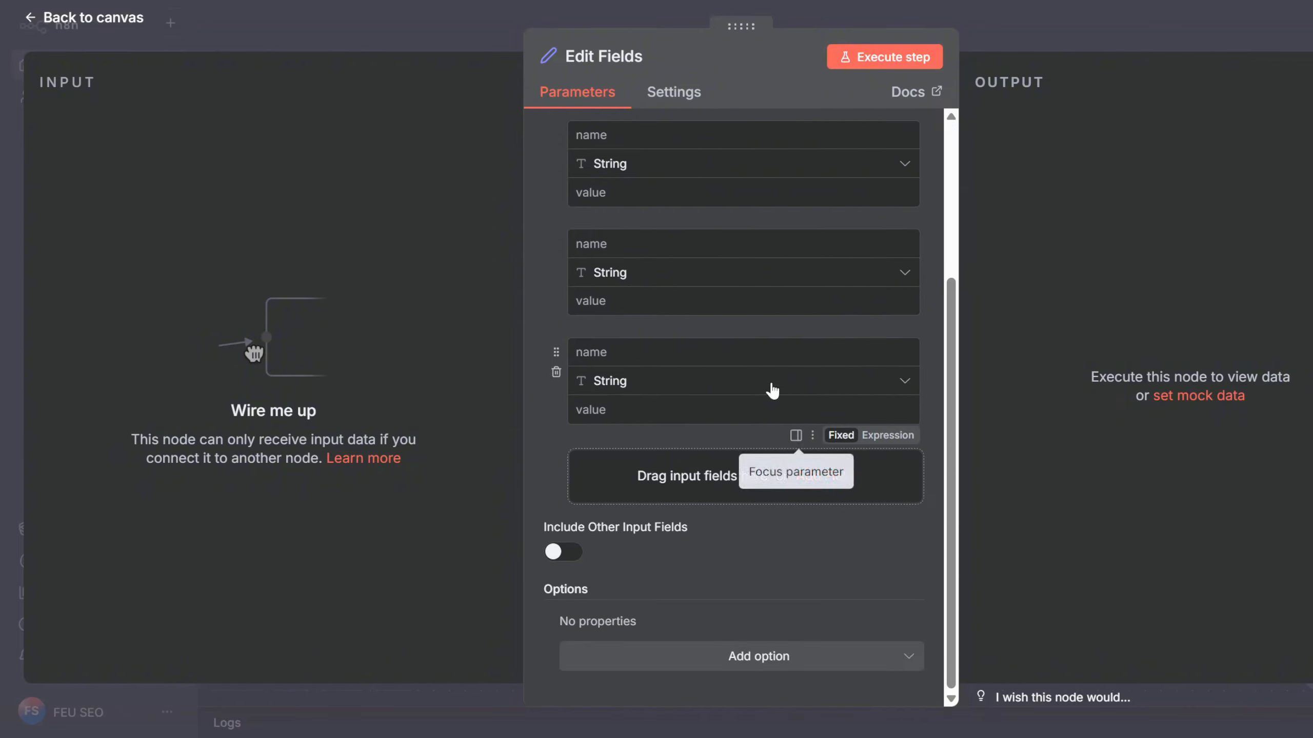
pyautogui.click(445, 29)
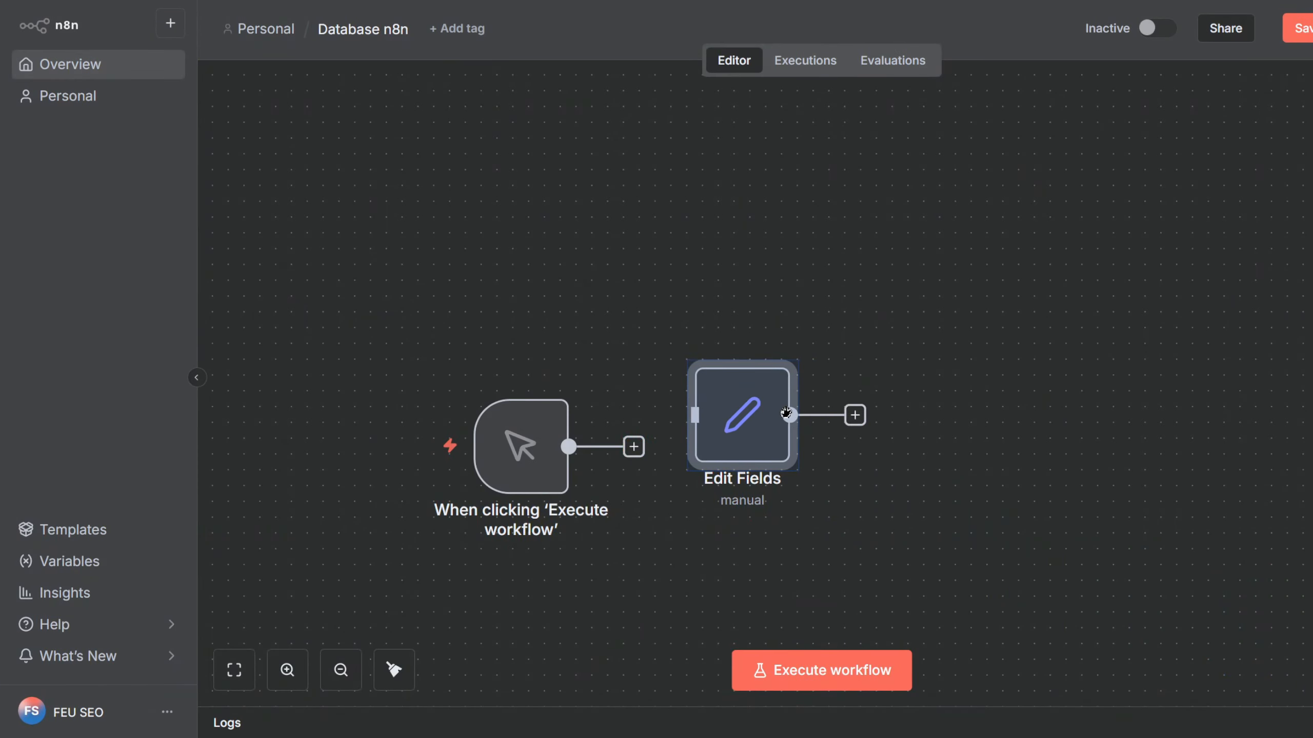
pyautogui.moveTo(790, 414); pyautogui.dragTo(1022, 436)
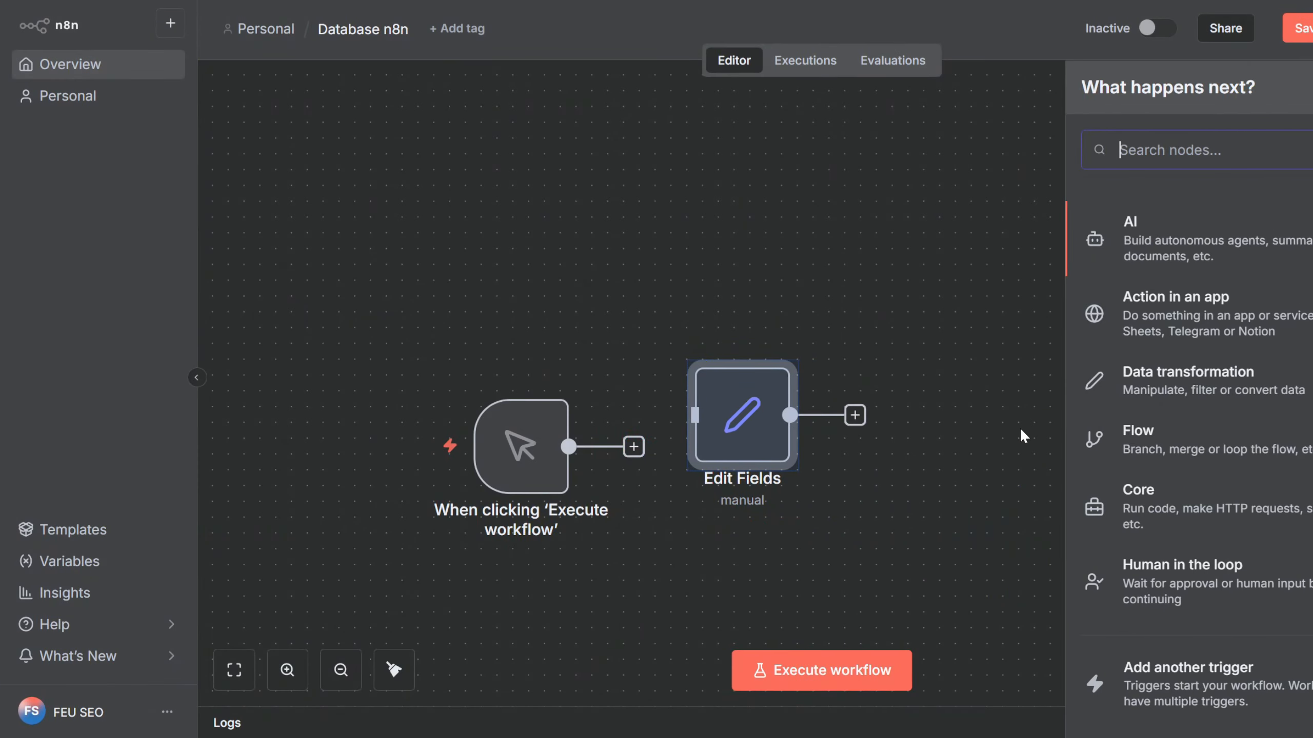
pyautogui.click(1008, 447)
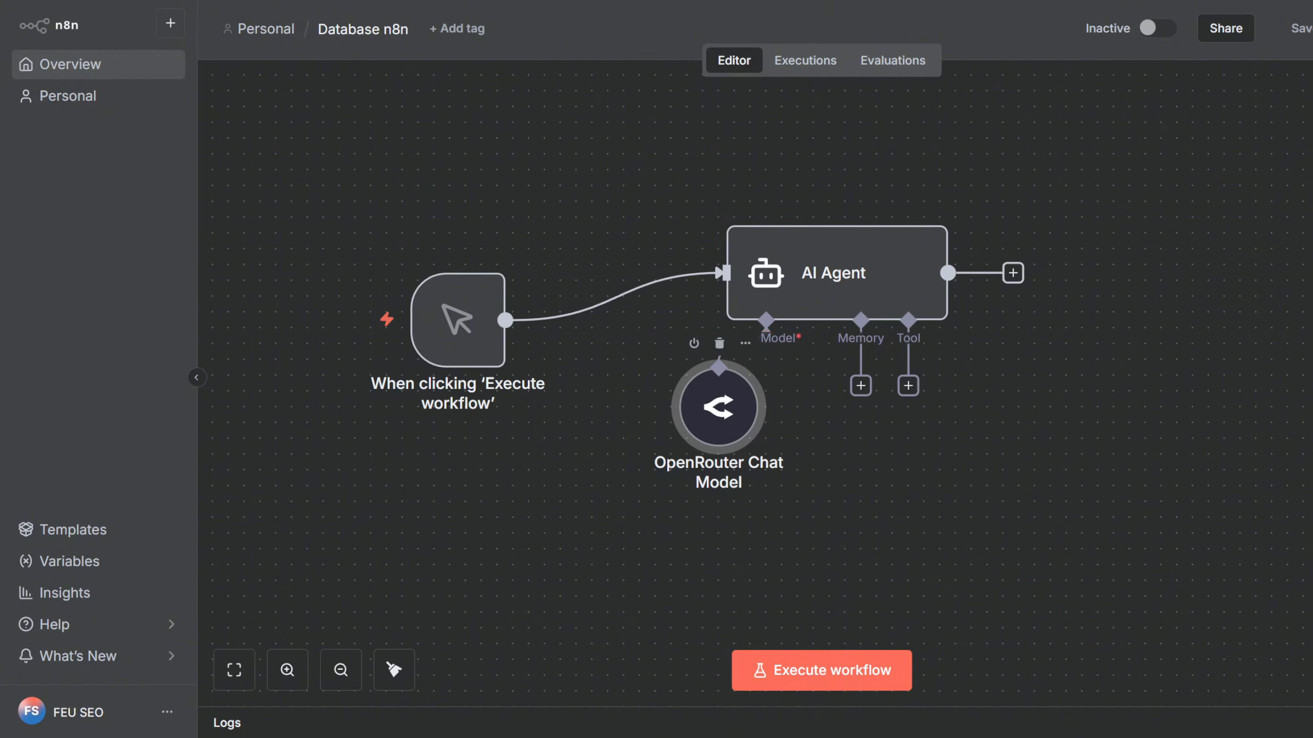
# Inspect the OpenRouter Chat Model node's credential and model settings and return to the canvas
pyautogui.doubleClick(719, 409)
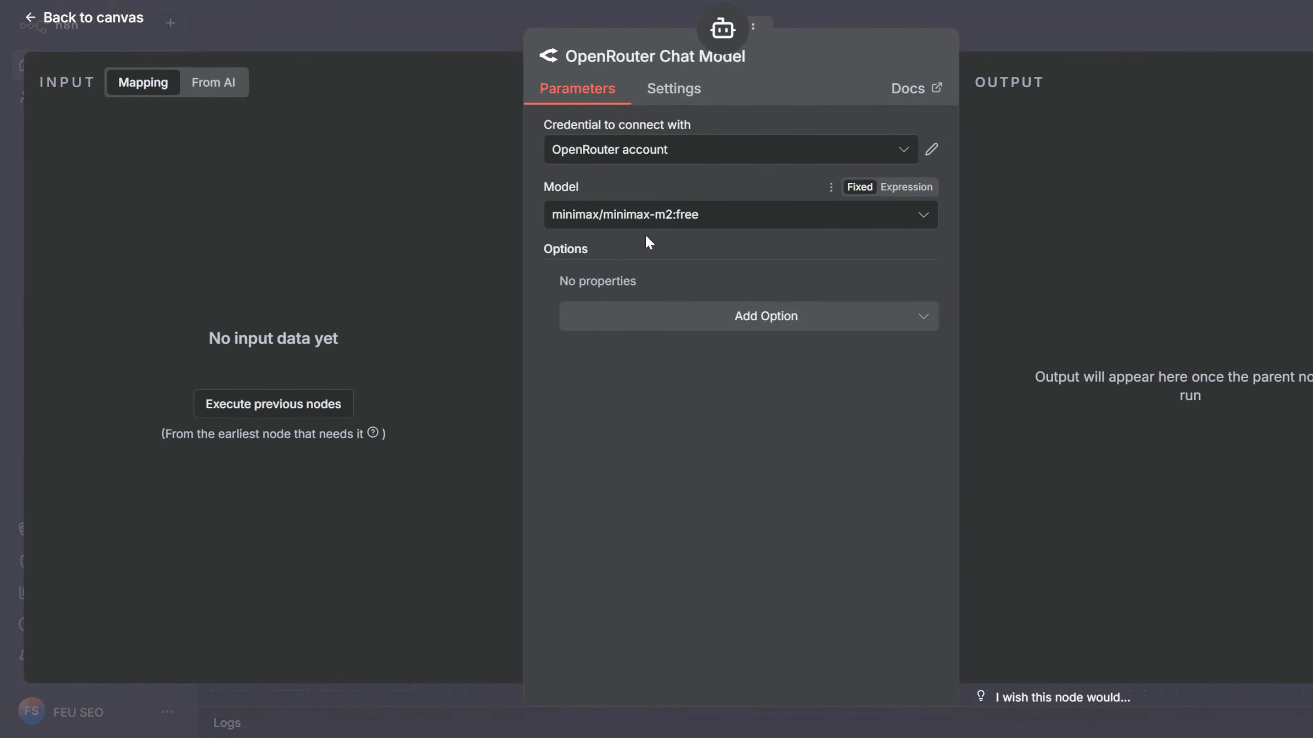
pyautogui.click(472, 26)
pyautogui.doubleClick(717, 424)
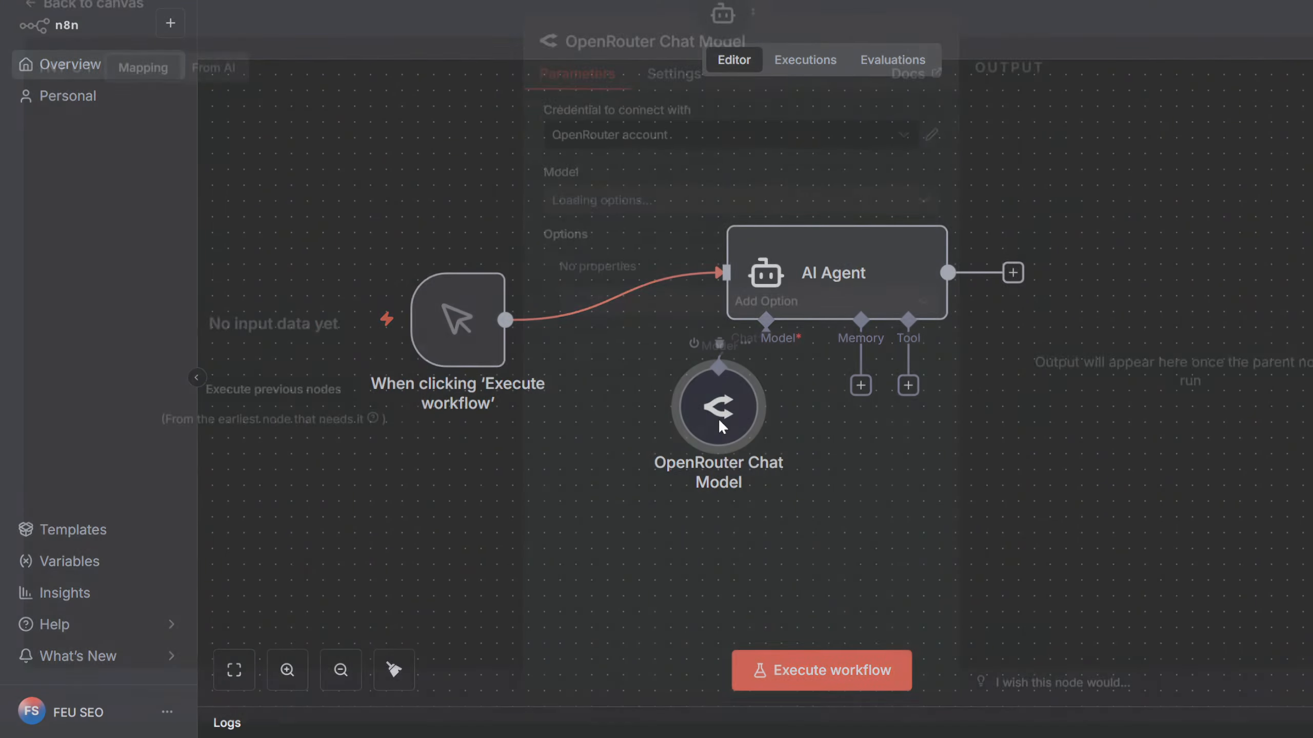
pyautogui.click(481, 29)
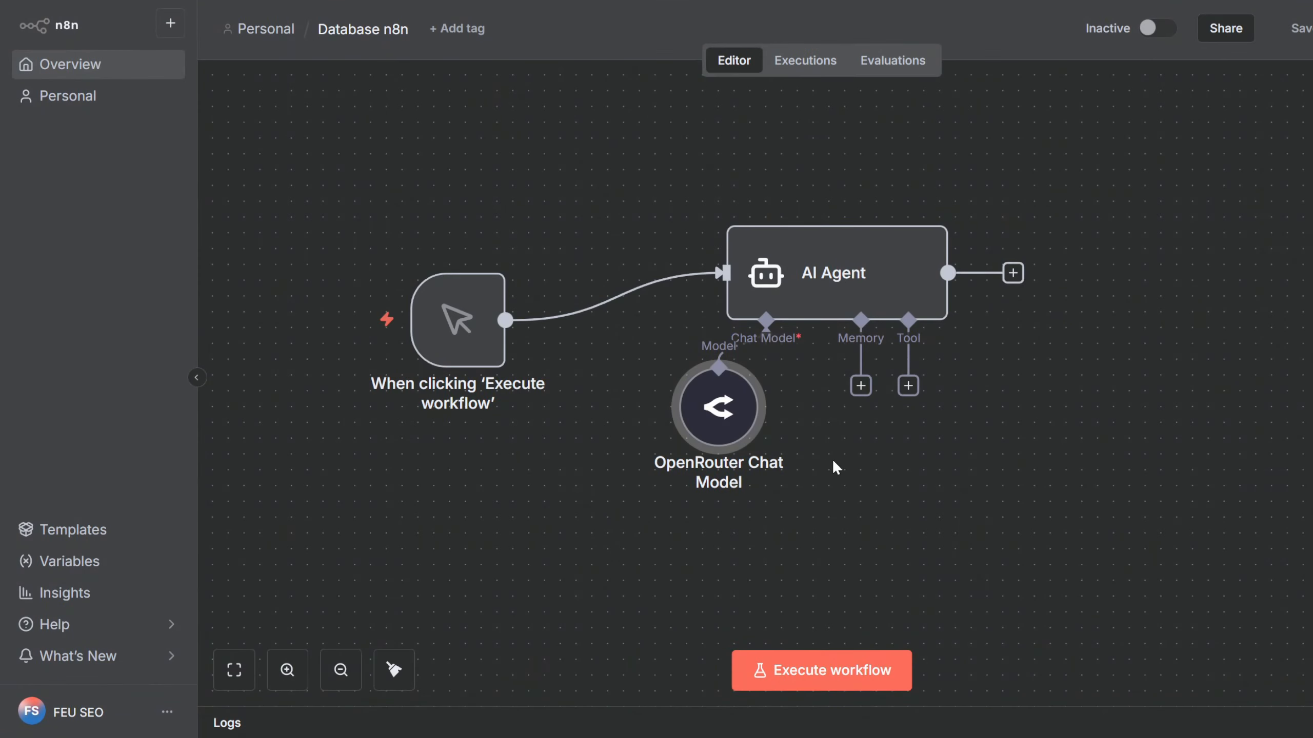
# Attach a Think Tool to the AI Agent and enlarge its description box to read the whole text
pyautogui.click(905, 386)
pyautogui.scroll(-10, 1137, 492)
pyautogui.scroll(-10, 1184, 465)
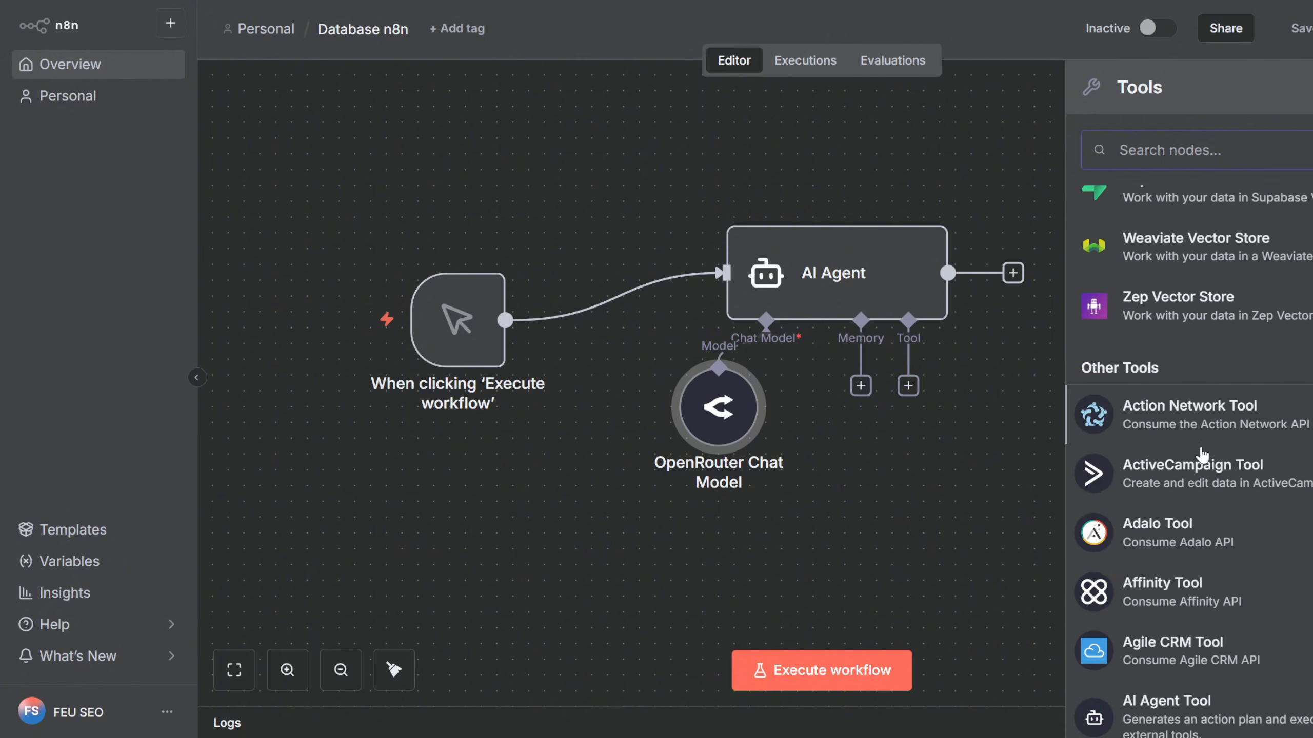
pyautogui.write('thi')
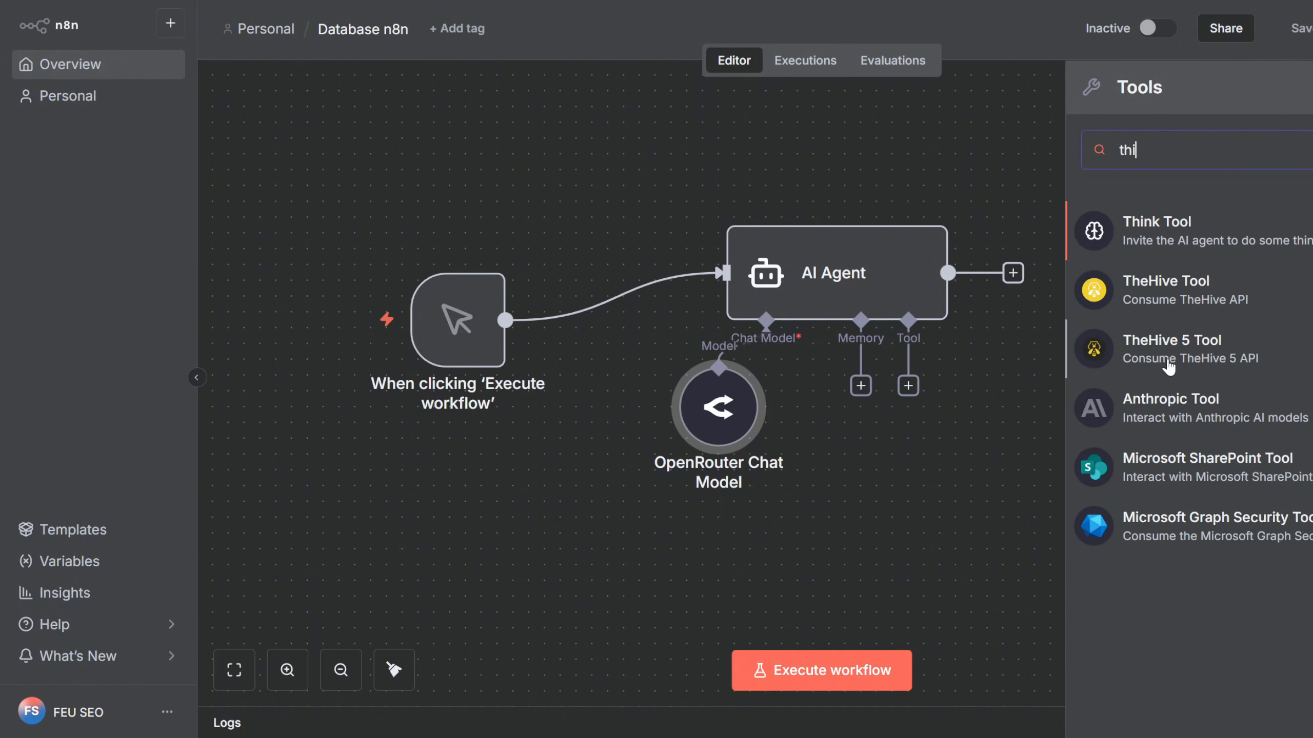
pyautogui.click(1188, 243)
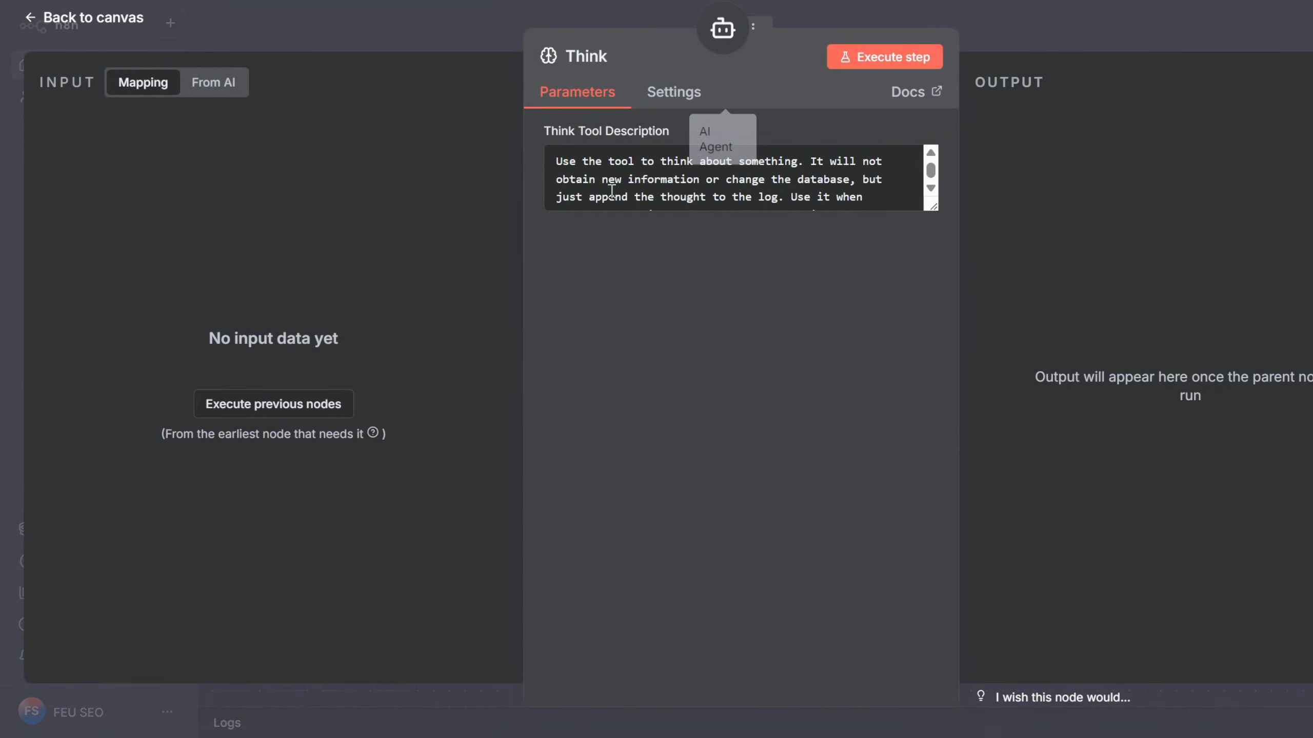
pyautogui.moveTo(925, 204); pyautogui.dragTo(926, 267)
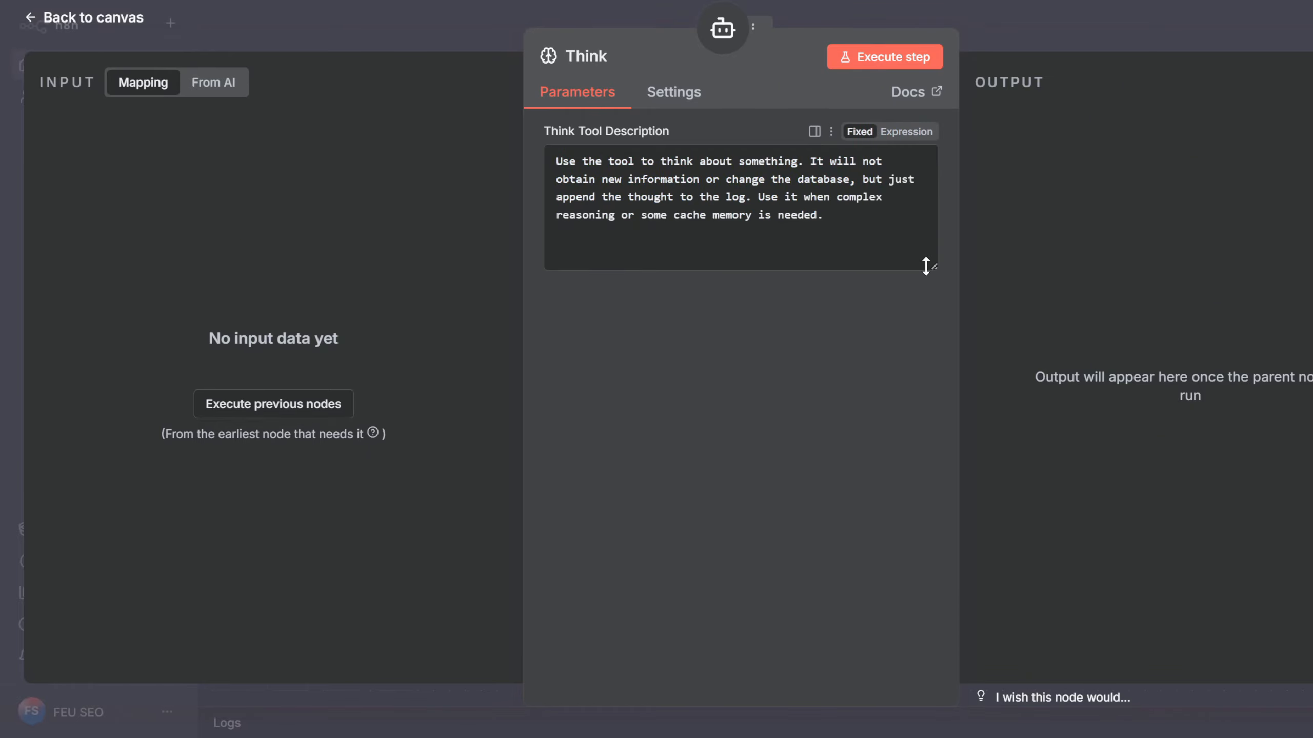
pyautogui.press('Escape')
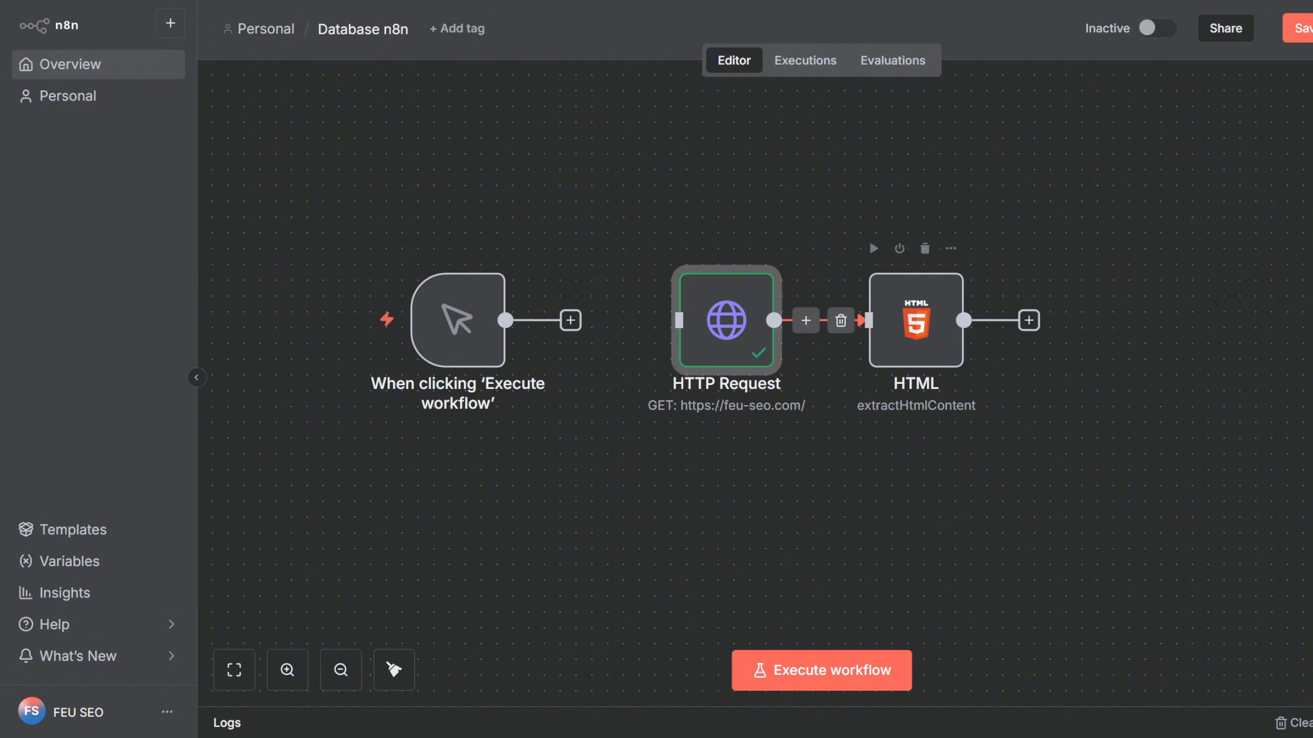
pyautogui.doubleClick(722, 342)
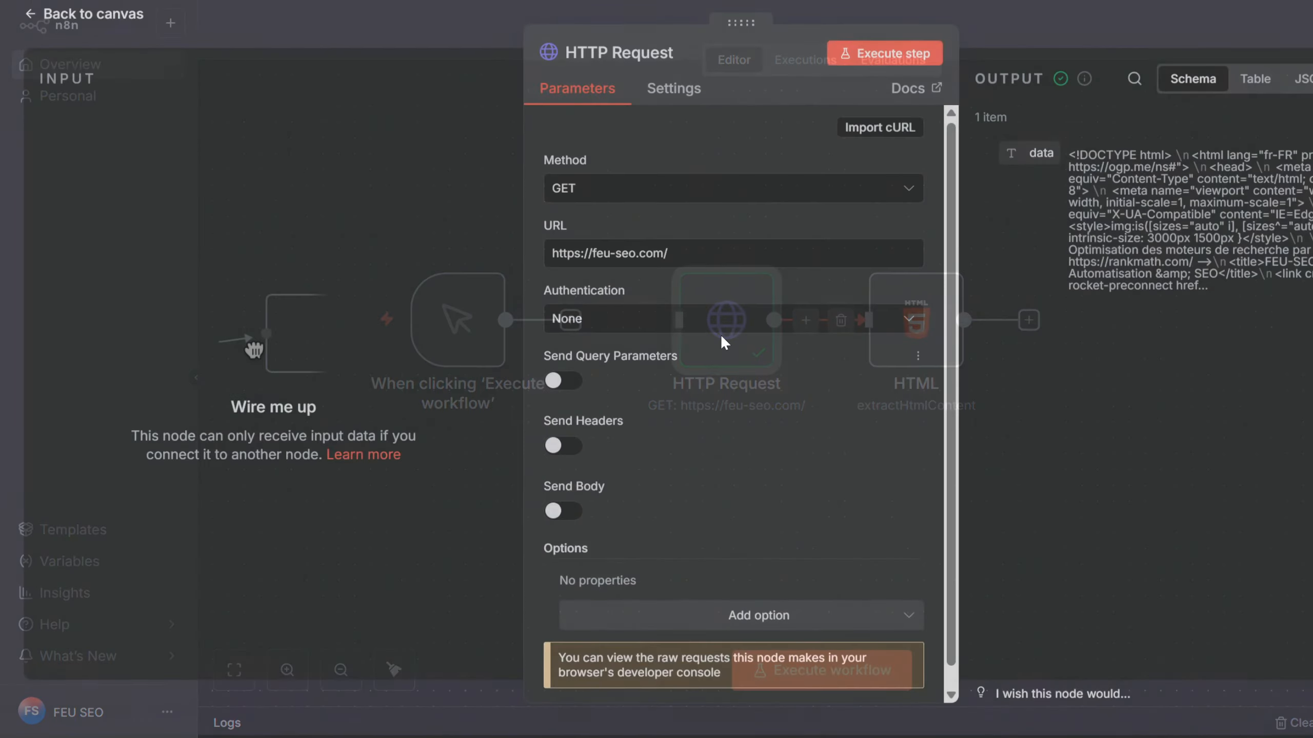
pyautogui.tripleClick(726, 265)
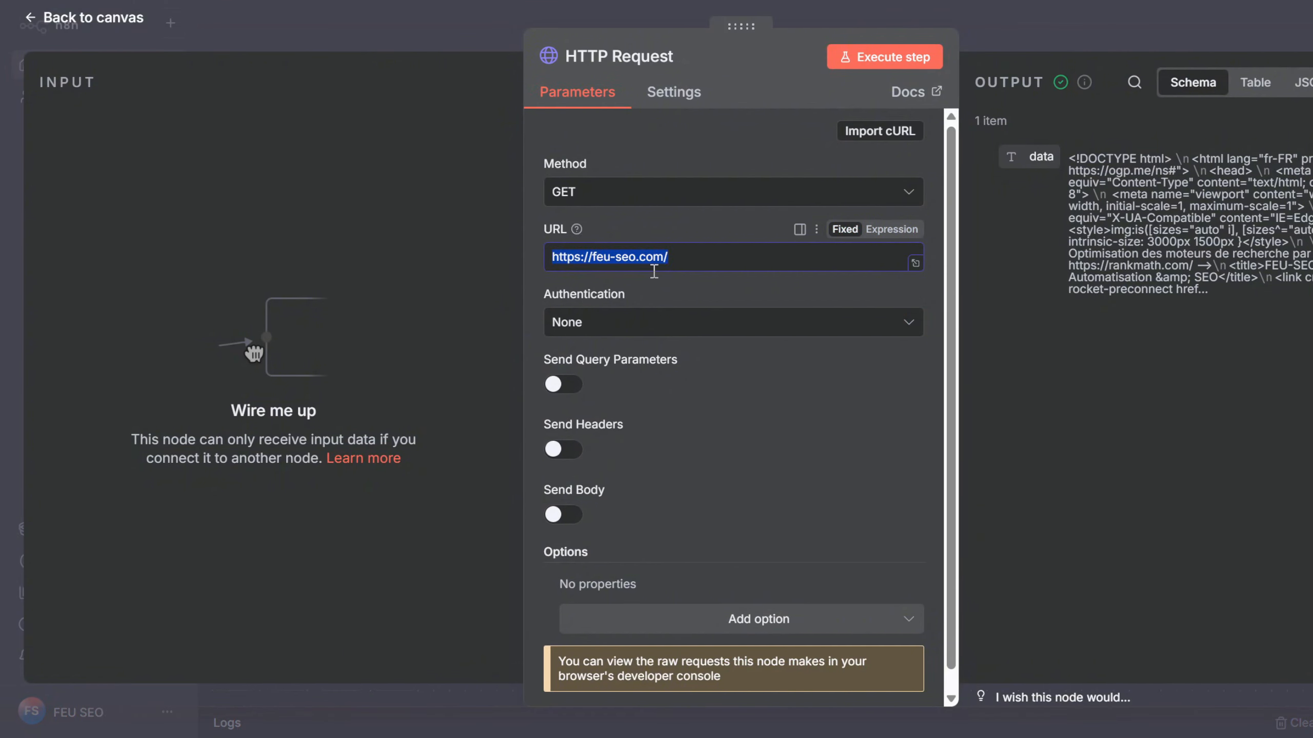
pyautogui.click(864, 73)
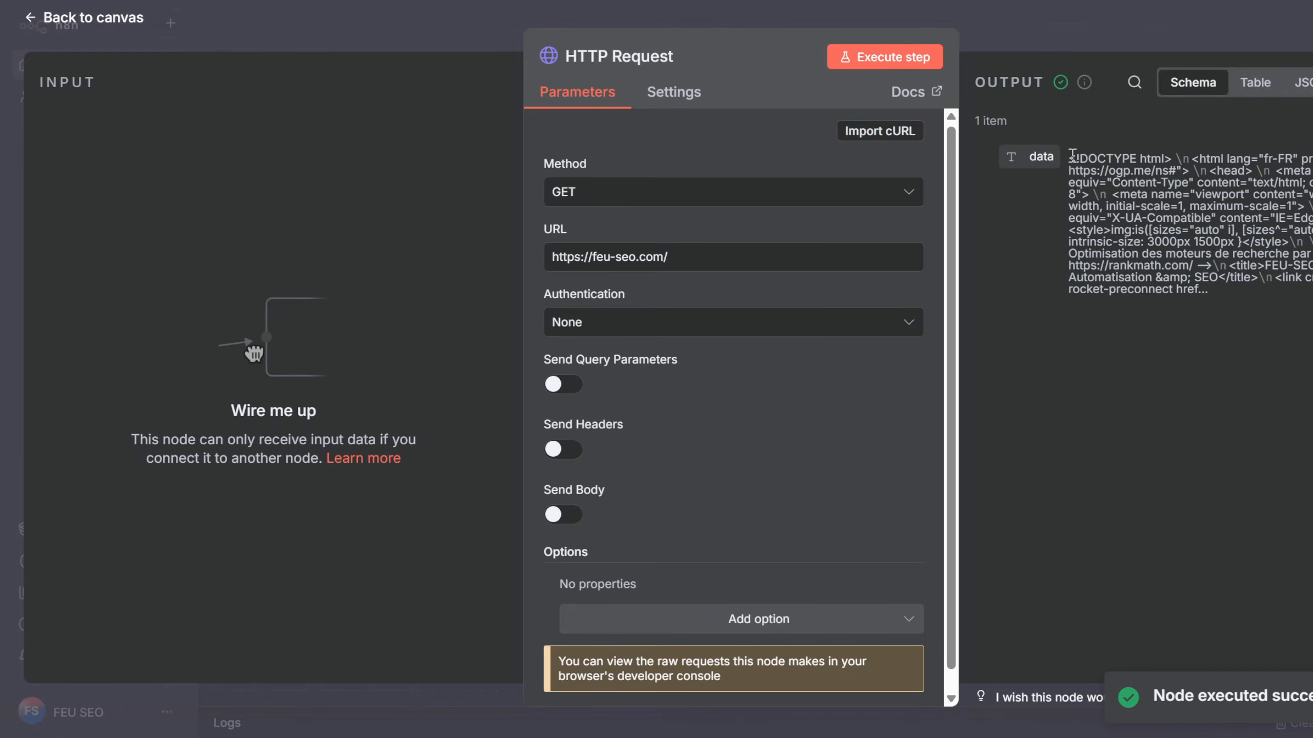
pyautogui.moveTo(1069, 156); pyautogui.dragTo(1276, 295)
pyautogui.press('Escape')
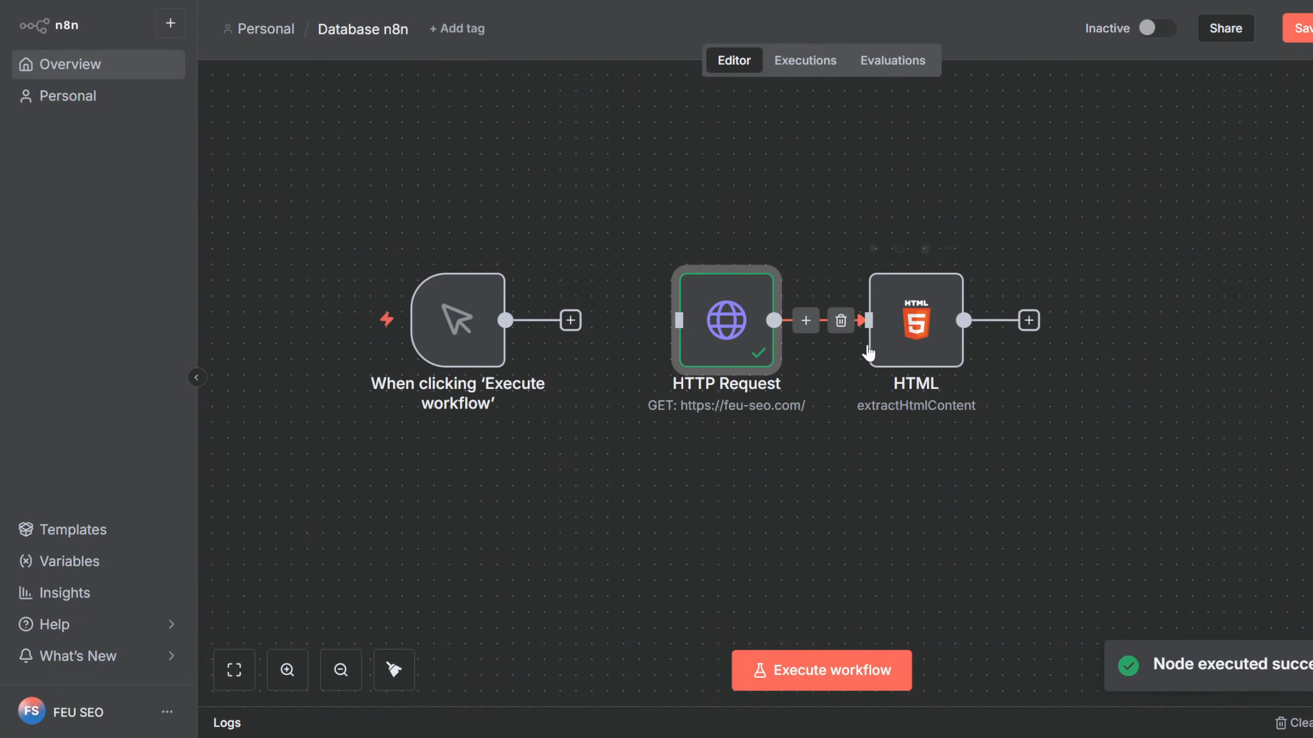
# Review the HTML node's Extract HTML Content parameters, return to the canvas and clear the node selection
pyautogui.doubleClick(923, 365)
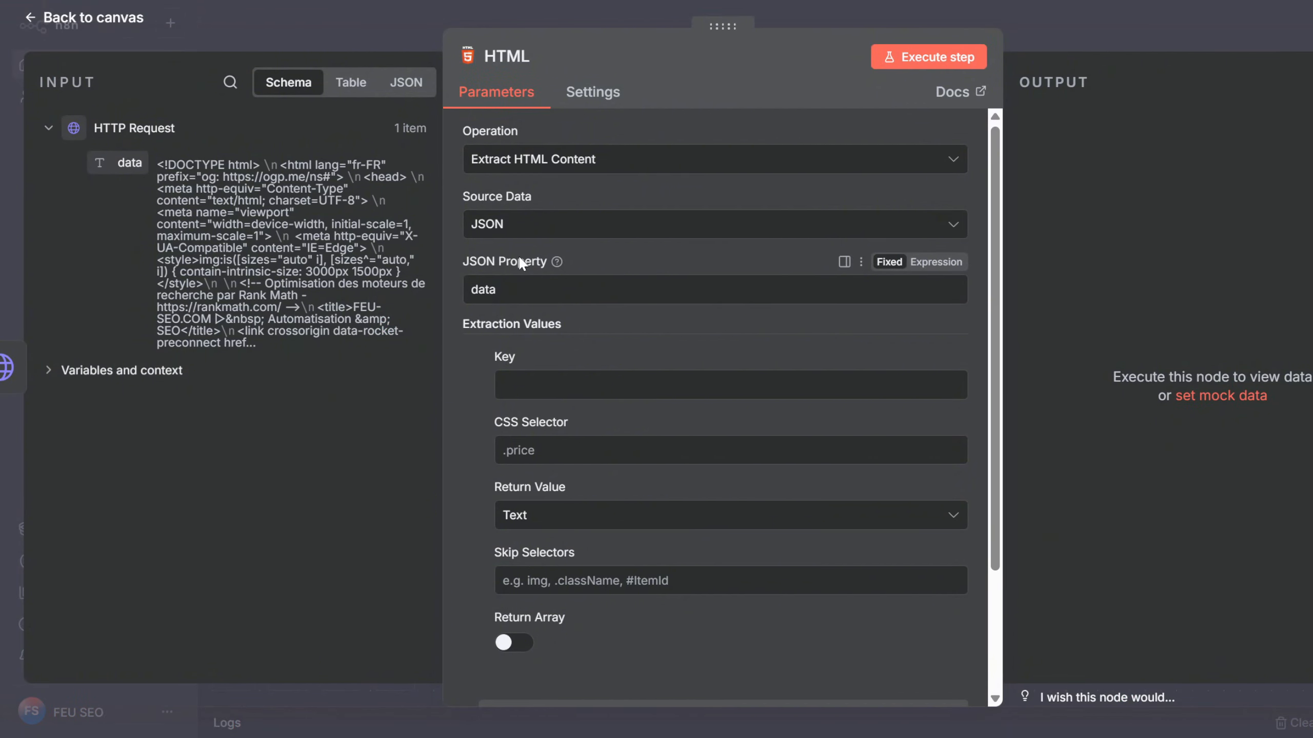
pyautogui.click(407, 41)
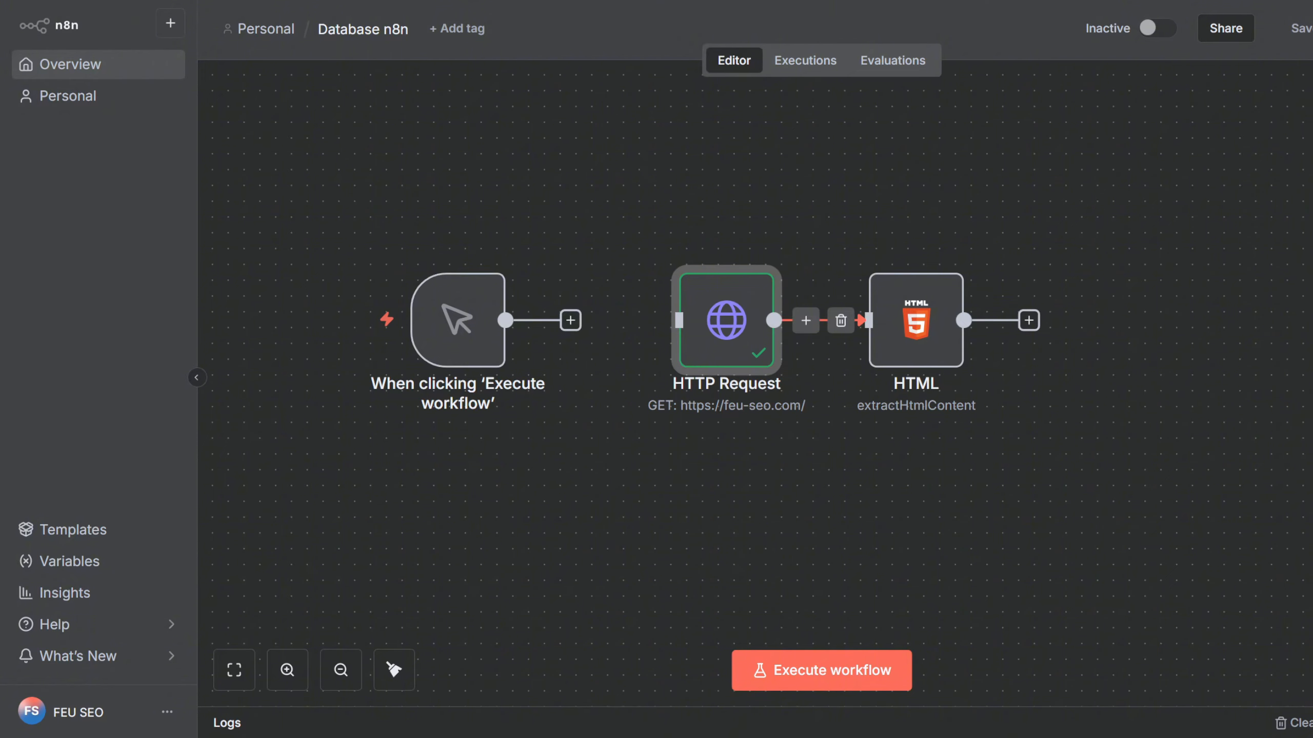
pyautogui.click(831, 474)
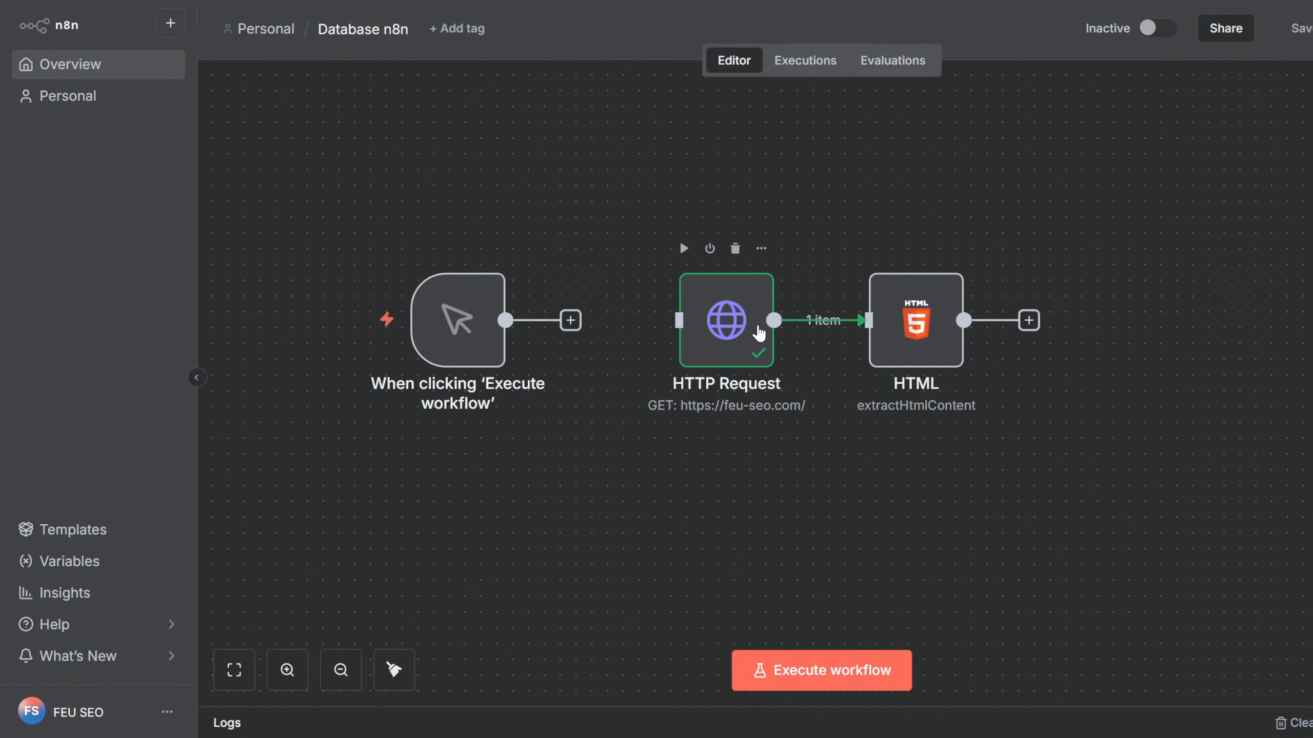
# Rename the HTTP Request node as "Extraire la page"
pyautogui.click(734, 327)
pyautogui.doubleClick(734, 329)
pyautogui.click(619, 57)
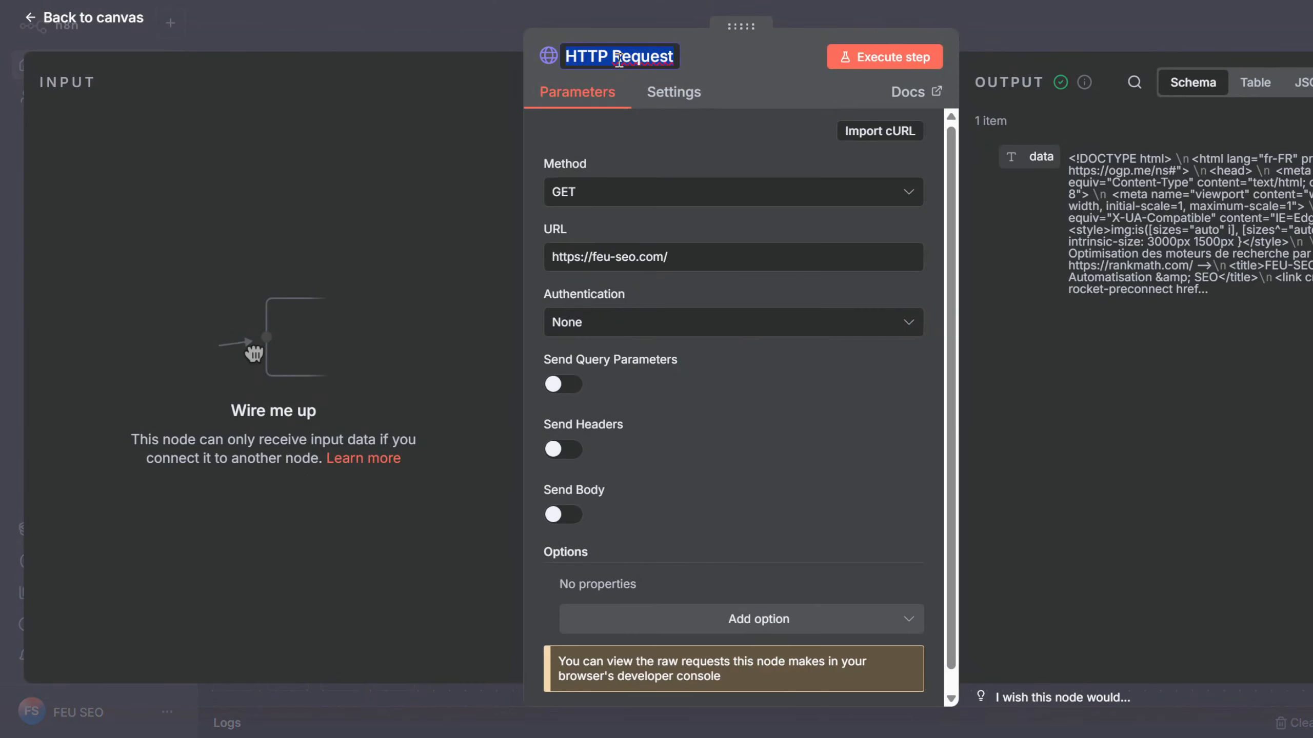
pyautogui.write('Extraire ')
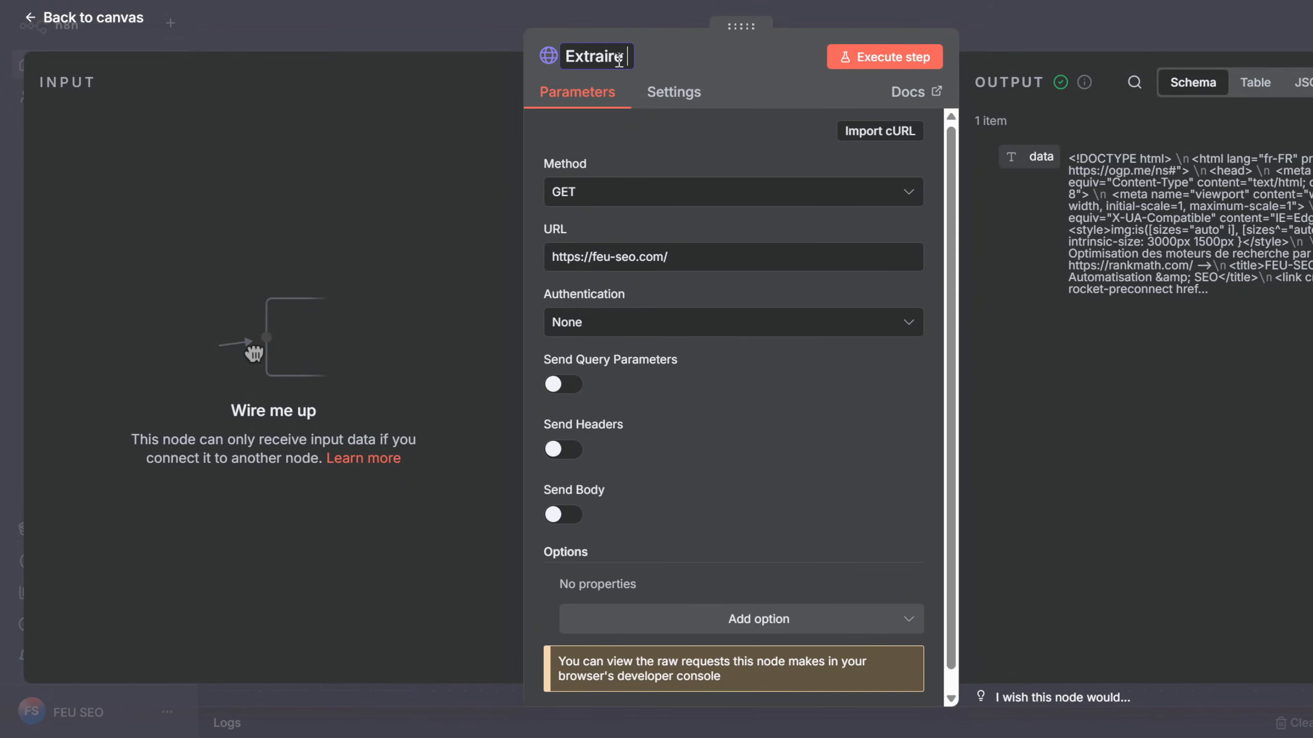
pyautogui.write('la page')
pyautogui.press('Escape')
# Rename the HTML node as "Extraire le contenu"
pyautogui.doubleClick(894, 355)
pyautogui.click(507, 52)
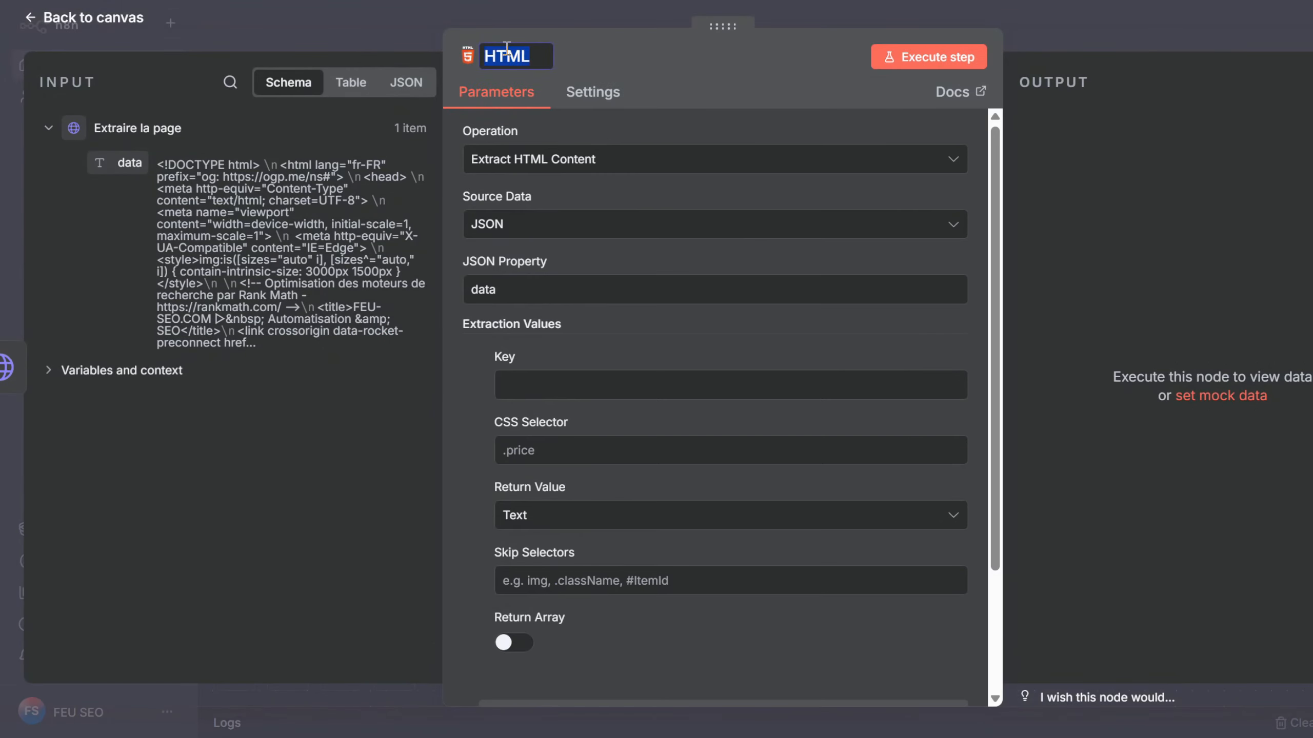
pyautogui.write('E')
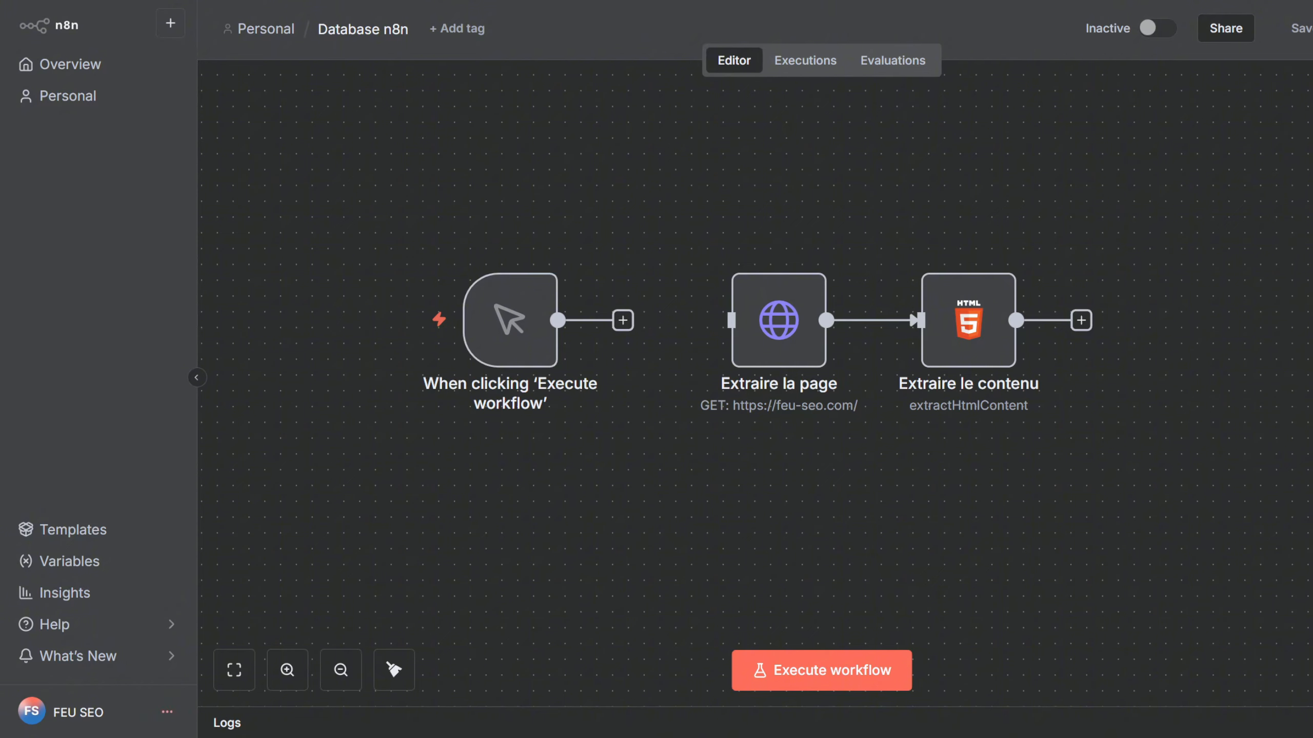
# Open the settings of the signed-in n8n account
pyautogui.click(167, 712)
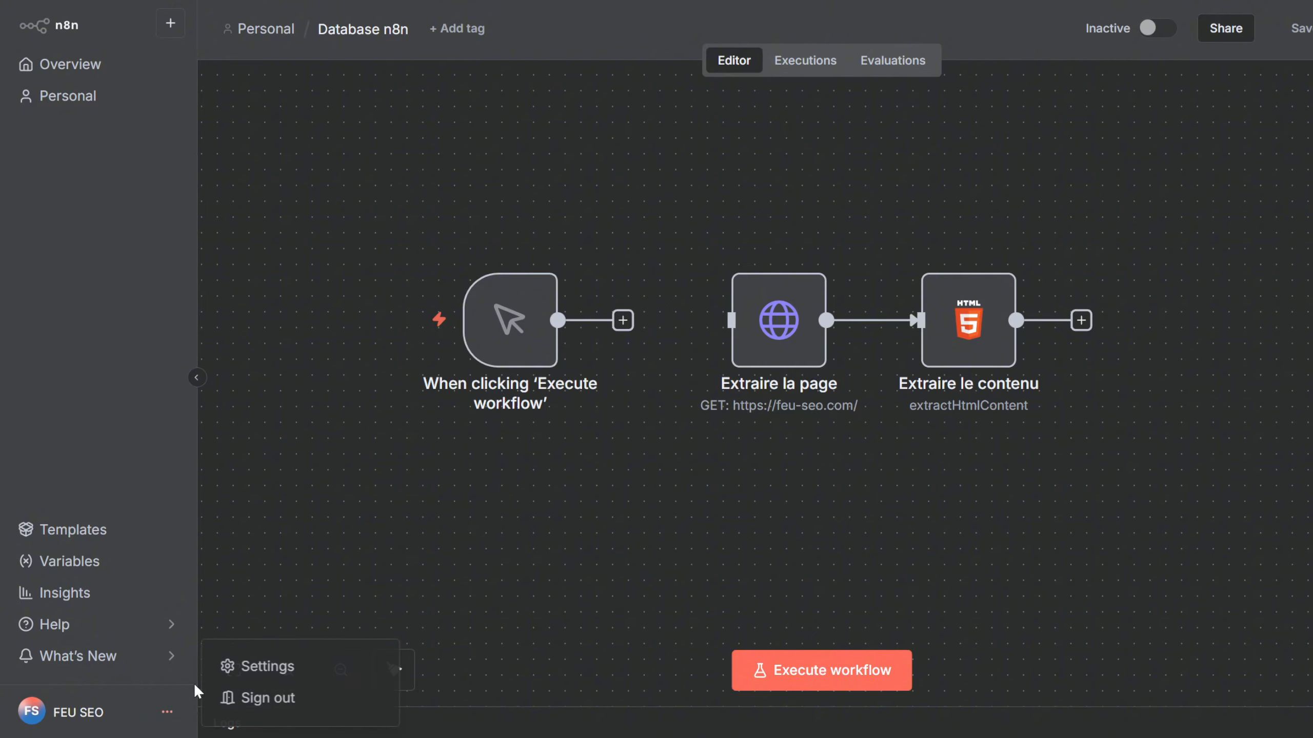
pyautogui.click(242, 673)
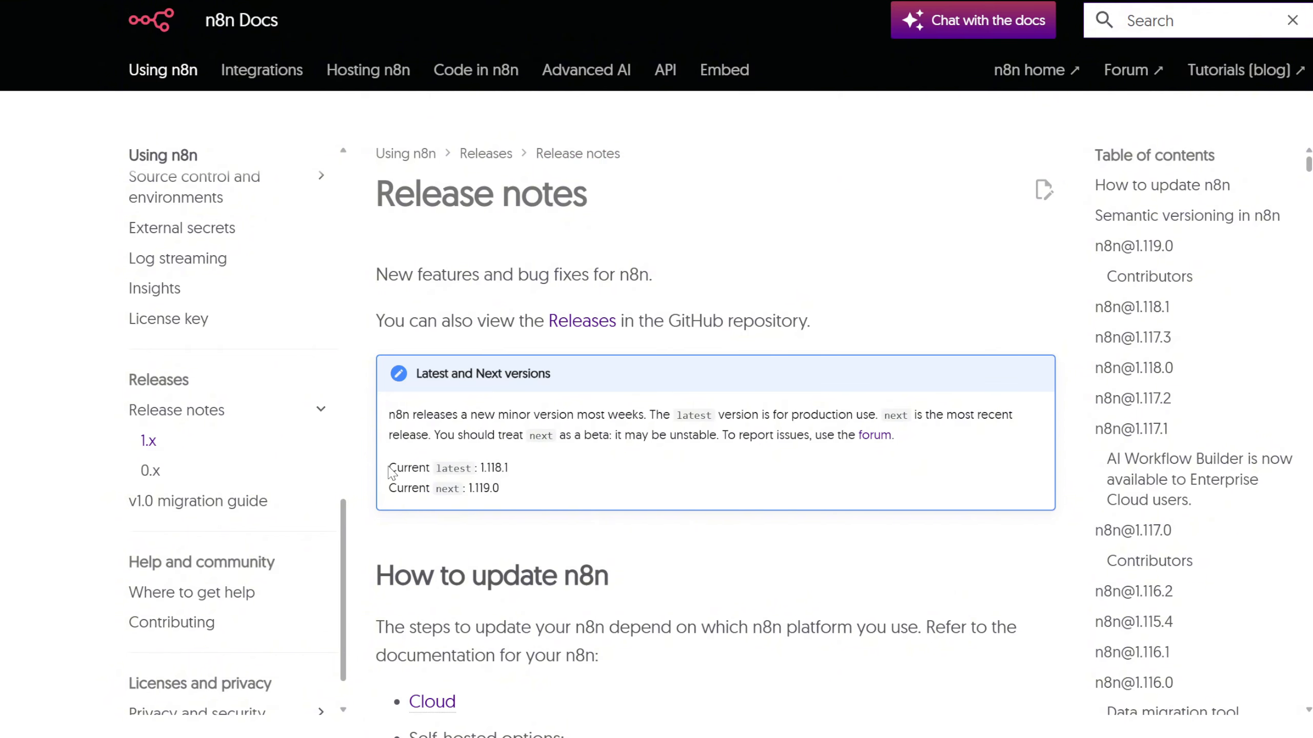
# Highlight the current latest version in the n8n Docs release notes and the "sudo pm2 stop 0" command in the FEU-SEO.COM update guide
pyautogui.moveTo(388, 468); pyautogui.dragTo(545, 468)
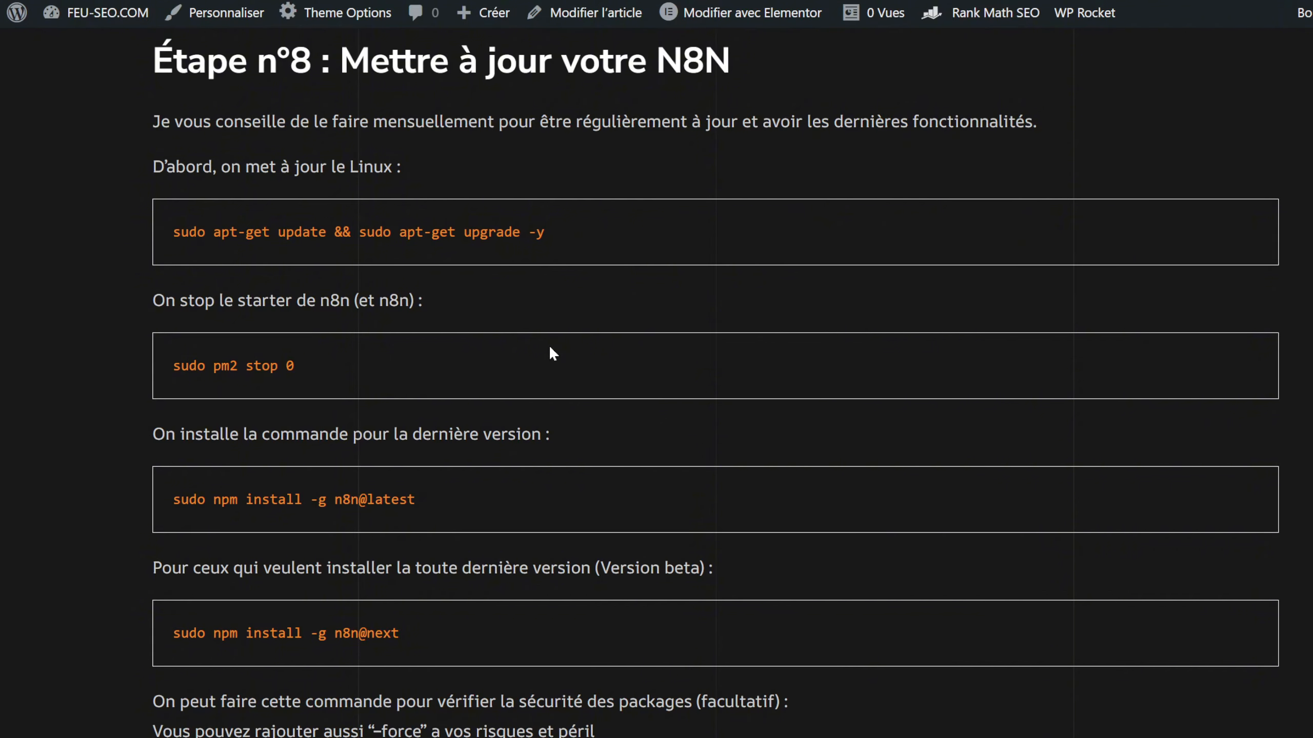
pyautogui.moveTo(296, 366); pyautogui.dragTo(144, 373)
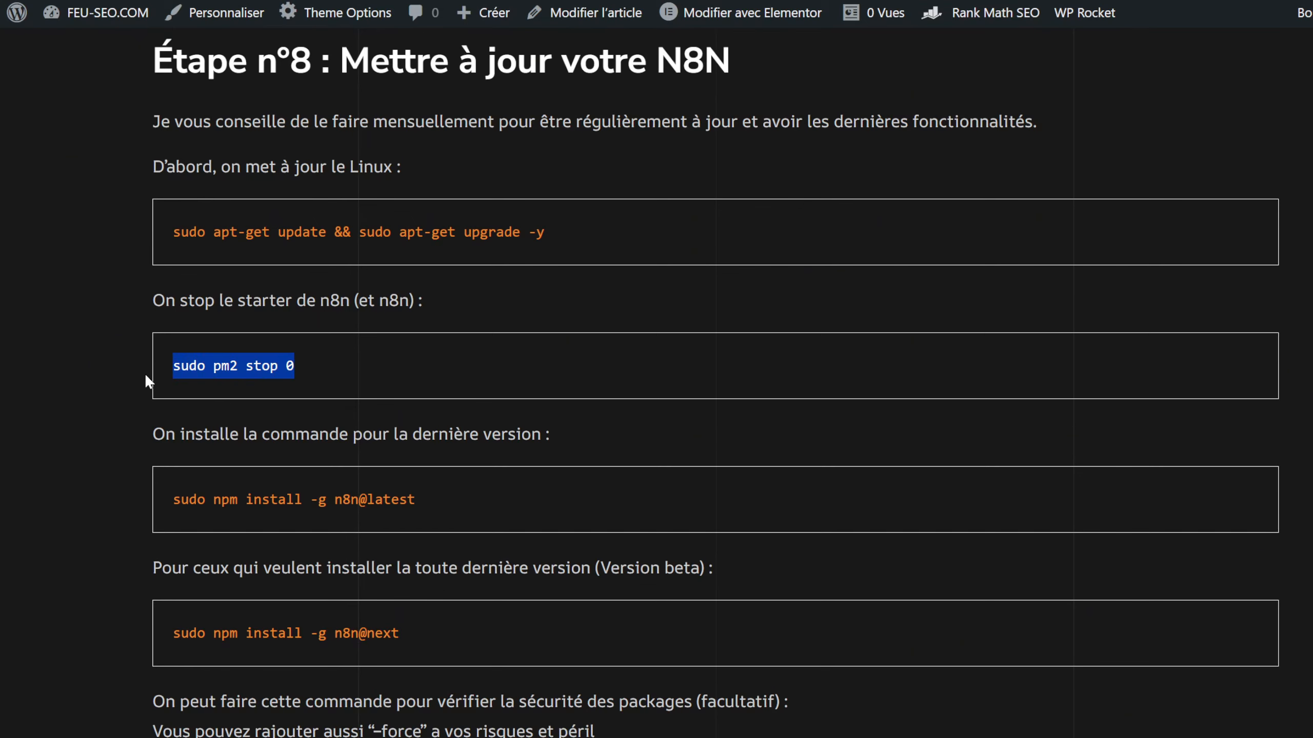
# Highlight the "sudo npm install -g n8n@latest", "sudo npm install -g n8n@next" and "sudo pm2 start 0" commands in the update guide
pyautogui.click(452, 421)
pyautogui.scroll(-2, 451, 417)
pyautogui.moveTo(417, 401); pyautogui.dragTo(156, 408)
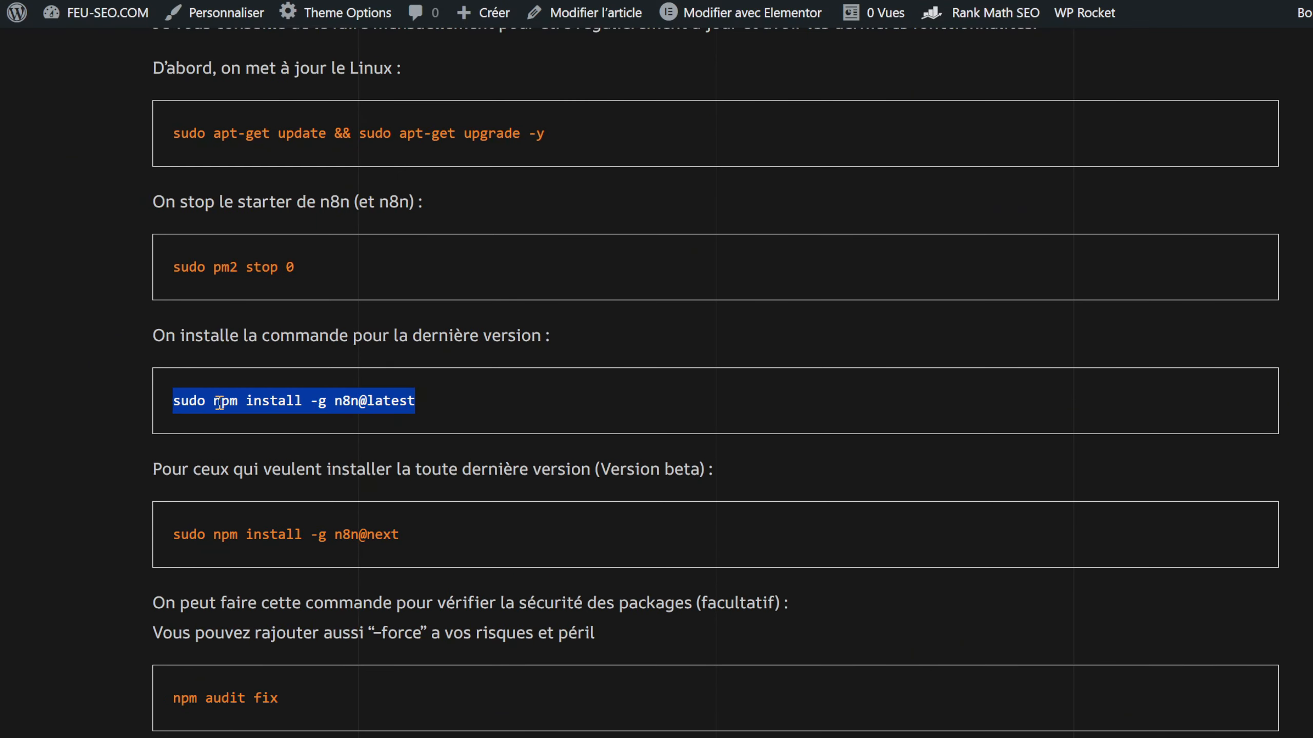
pyautogui.scroll(-2, 324, 383)
pyautogui.moveTo(402, 436); pyautogui.dragTo(129, 442)
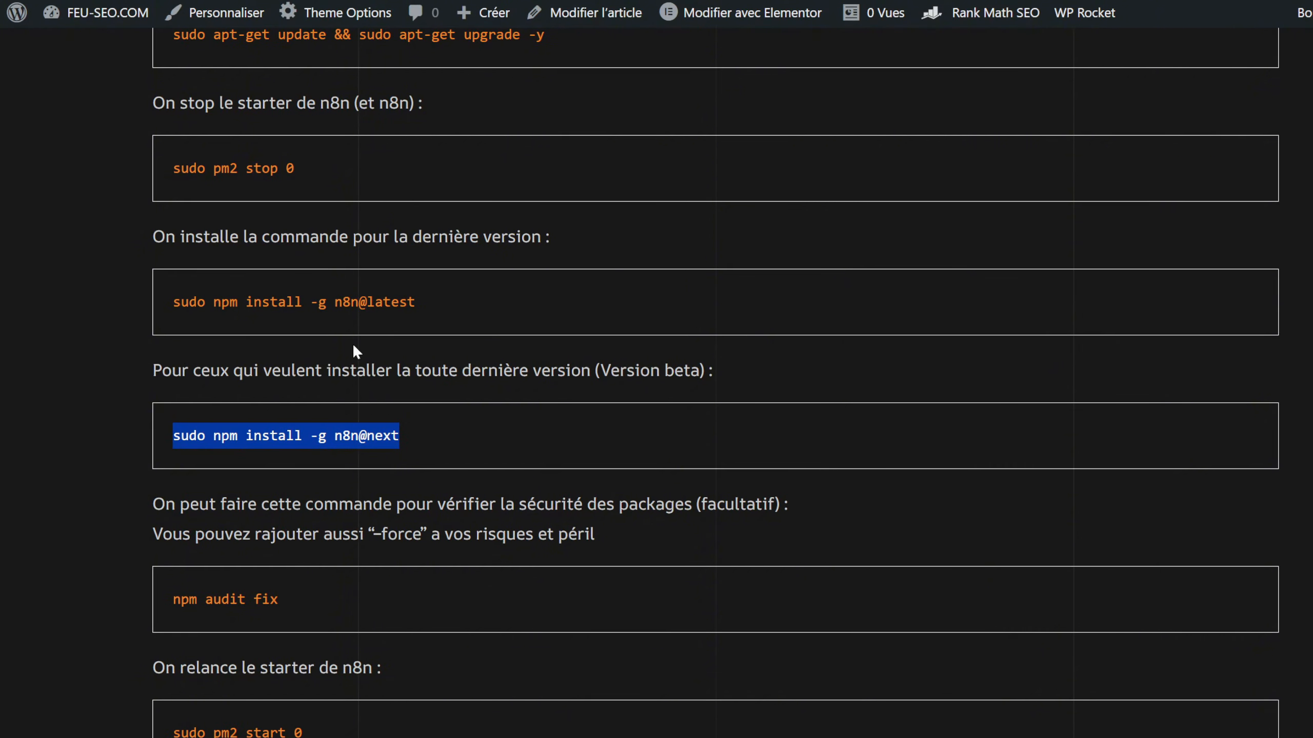
pyautogui.scroll(-2, 498, 440)
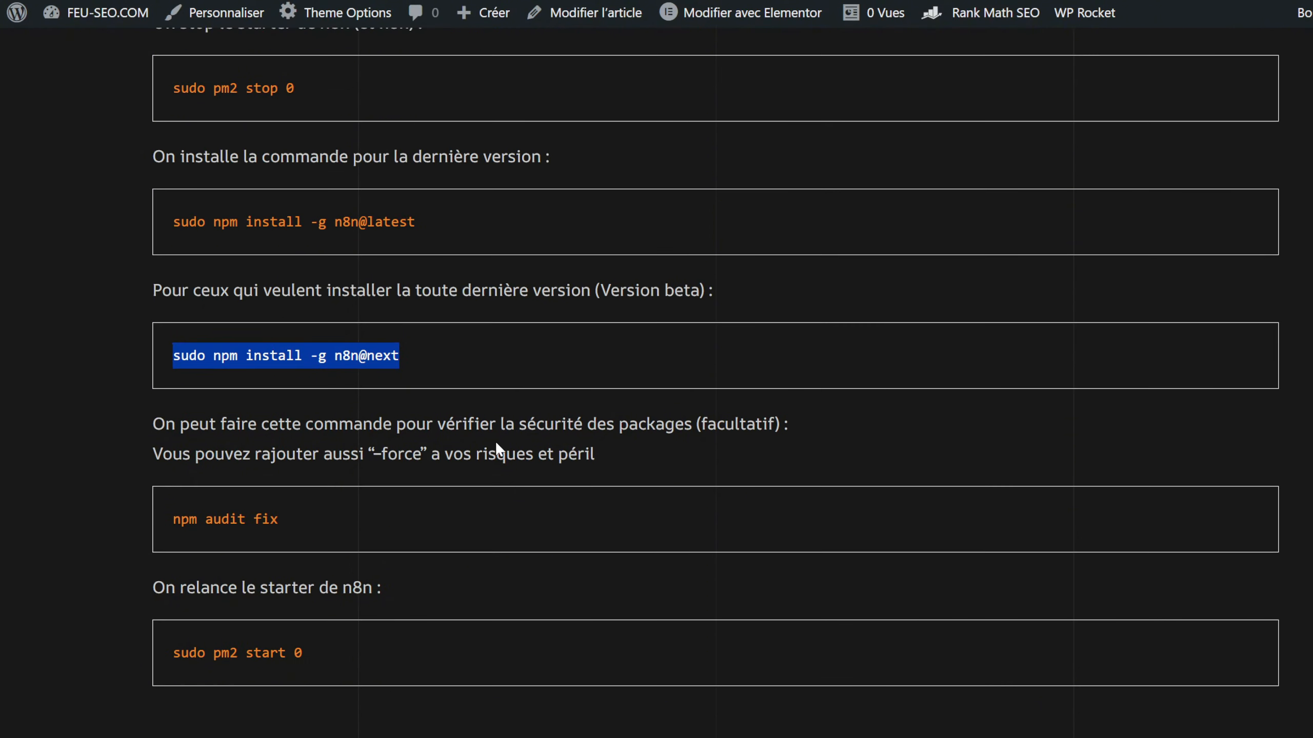
pyautogui.moveTo(337, 651); pyautogui.dragTo(160, 653)
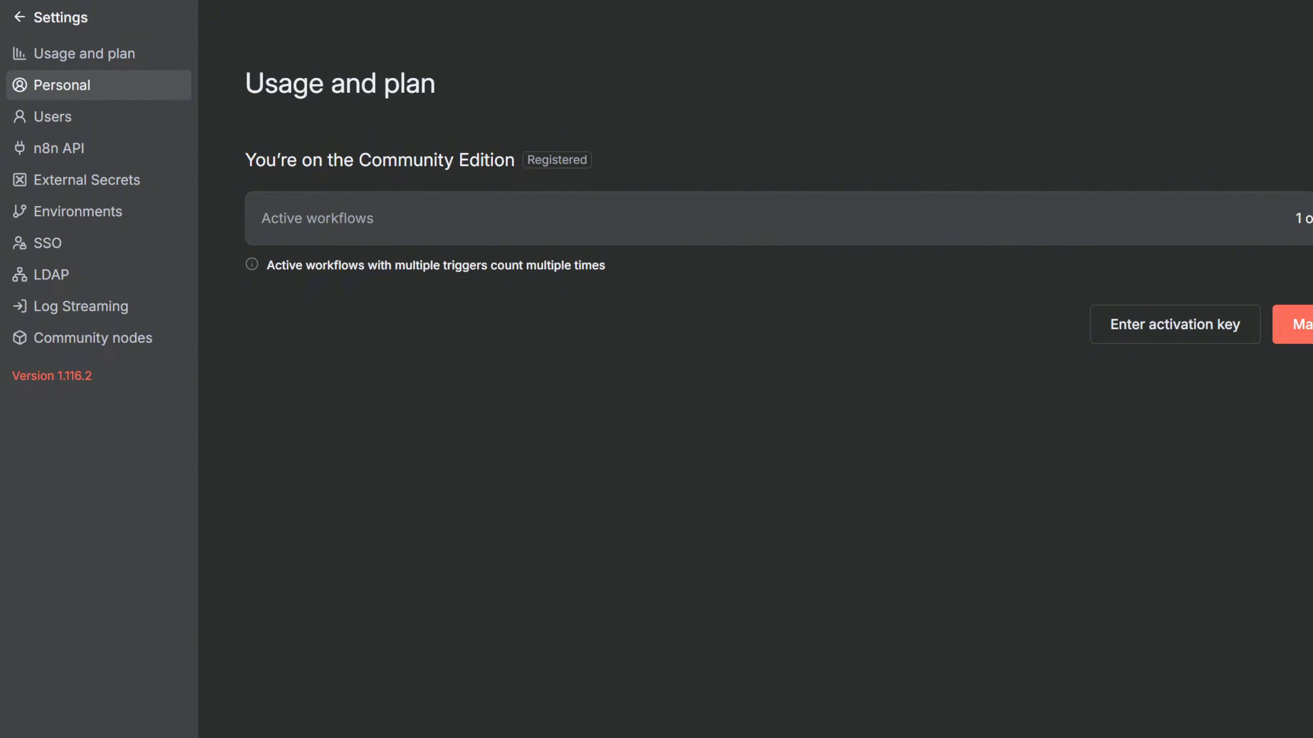
# Open the personal settings in n8n and highlight the two-factor authentication (2FA) entry under Security
pyautogui.click(86, 86)
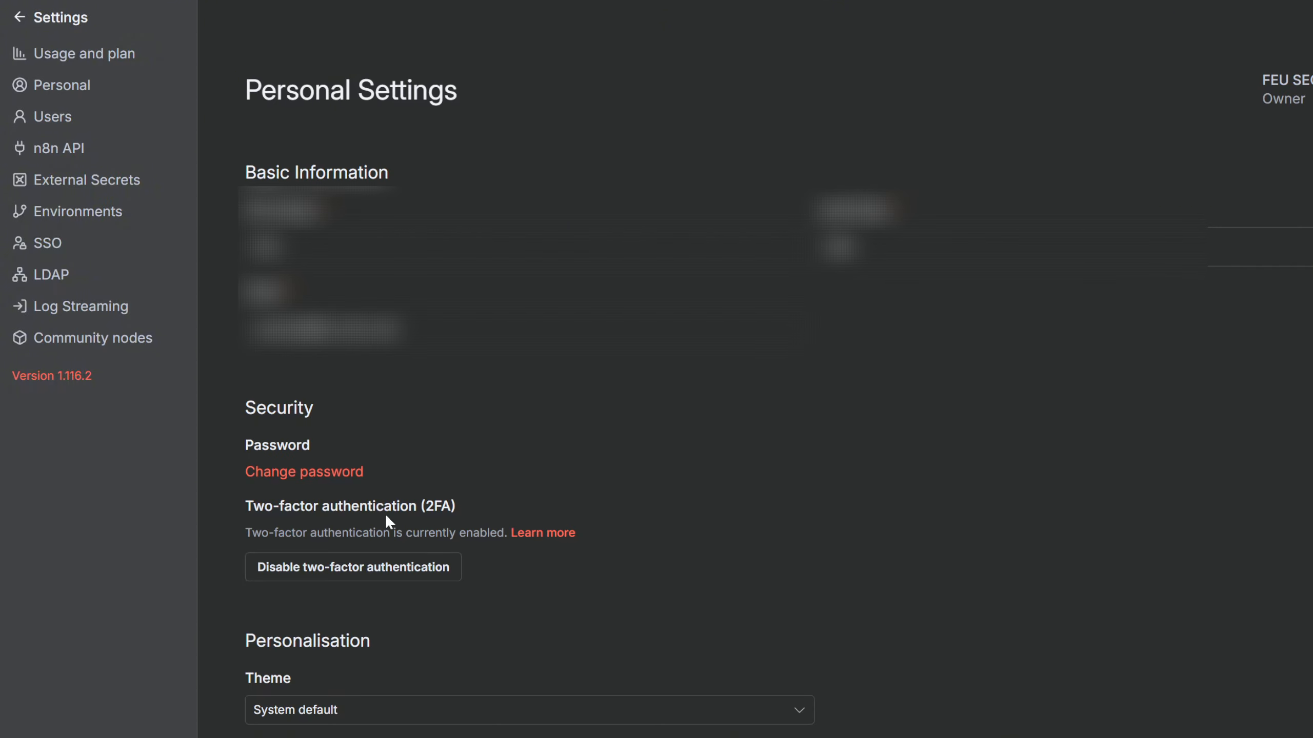
pyautogui.moveTo(239, 506)
pyautogui.mouseDown()
pyautogui.moveTo(493, 507)
pyautogui.moveTo(238, 521)
pyautogui.mouseUp()
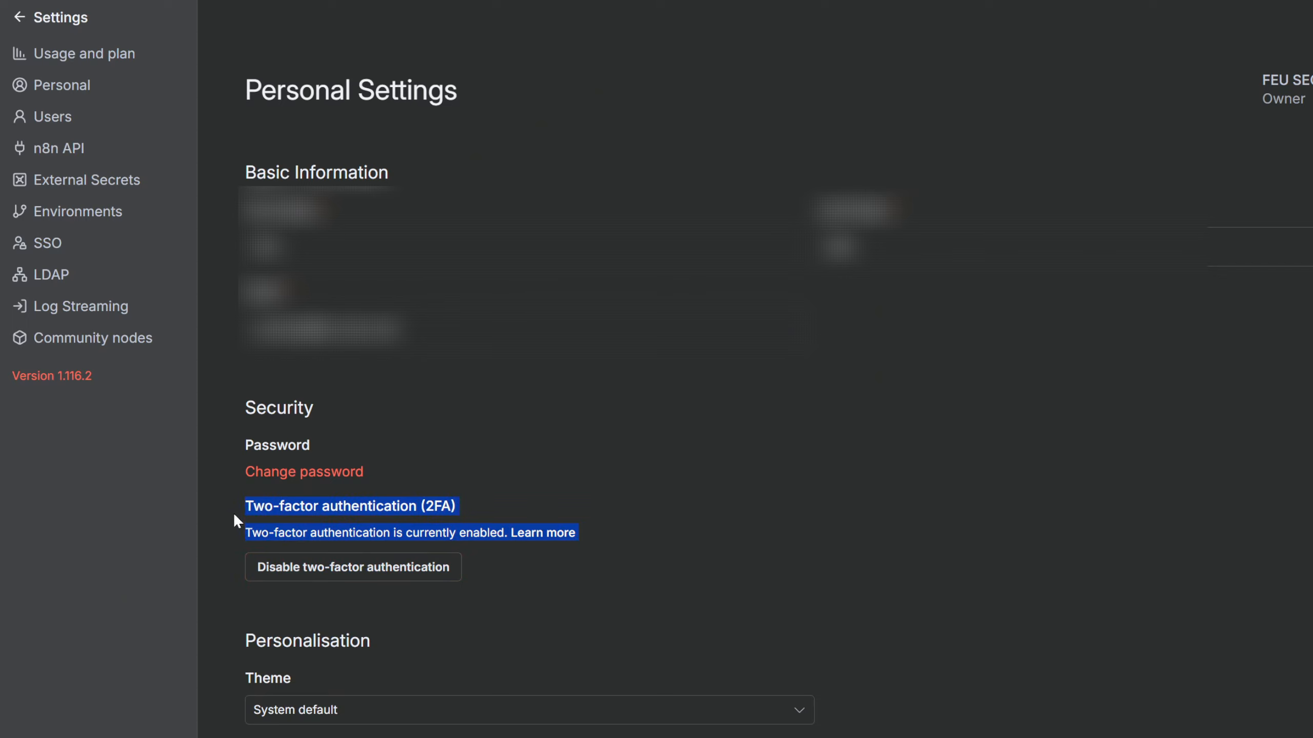